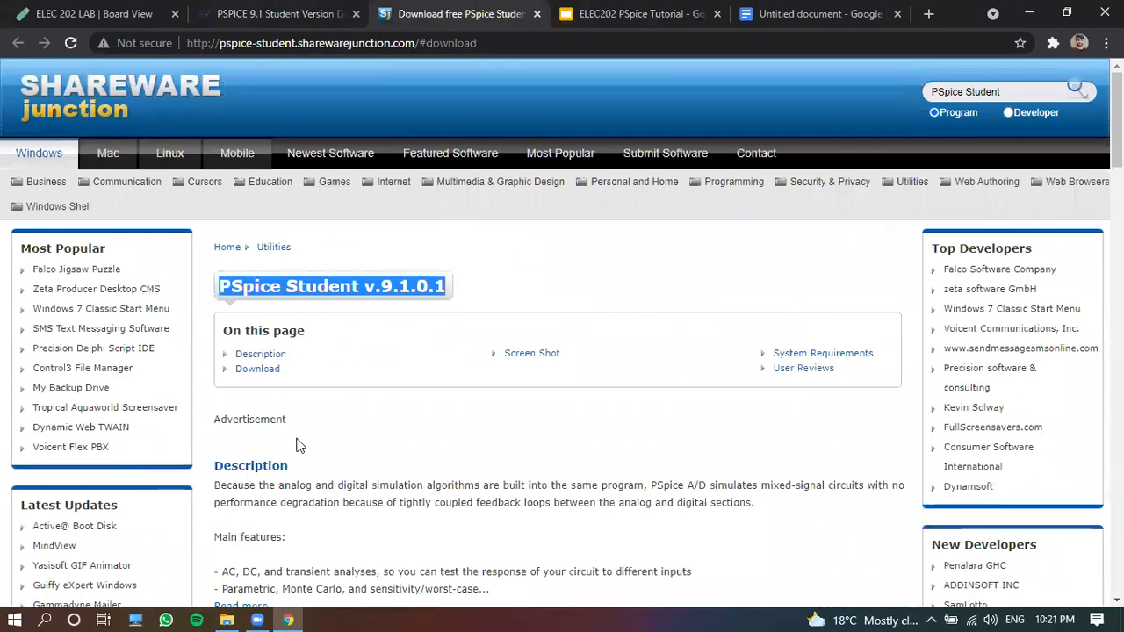
pyautogui.click(356, 277)
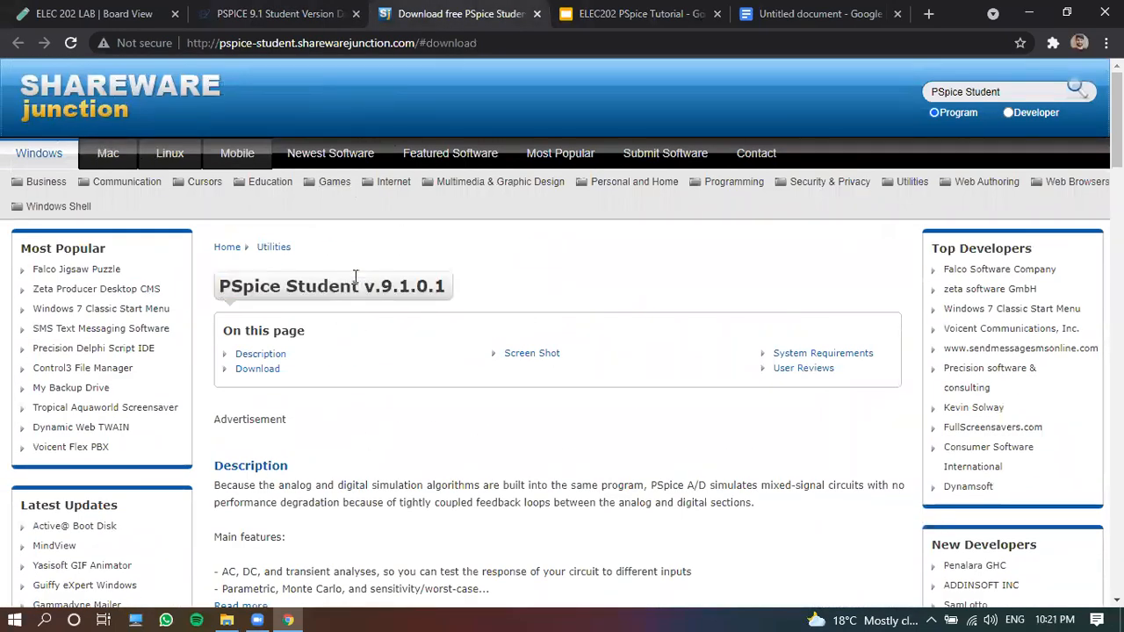
pyautogui.scroll(-5, 394, 285)
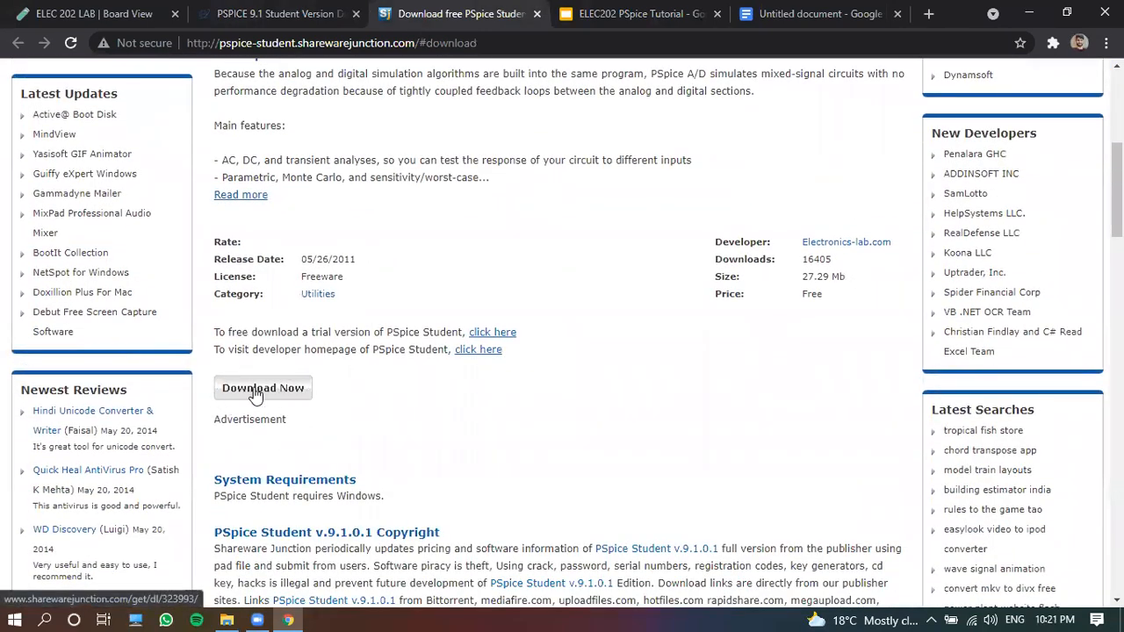
pyautogui.click(254, 392)
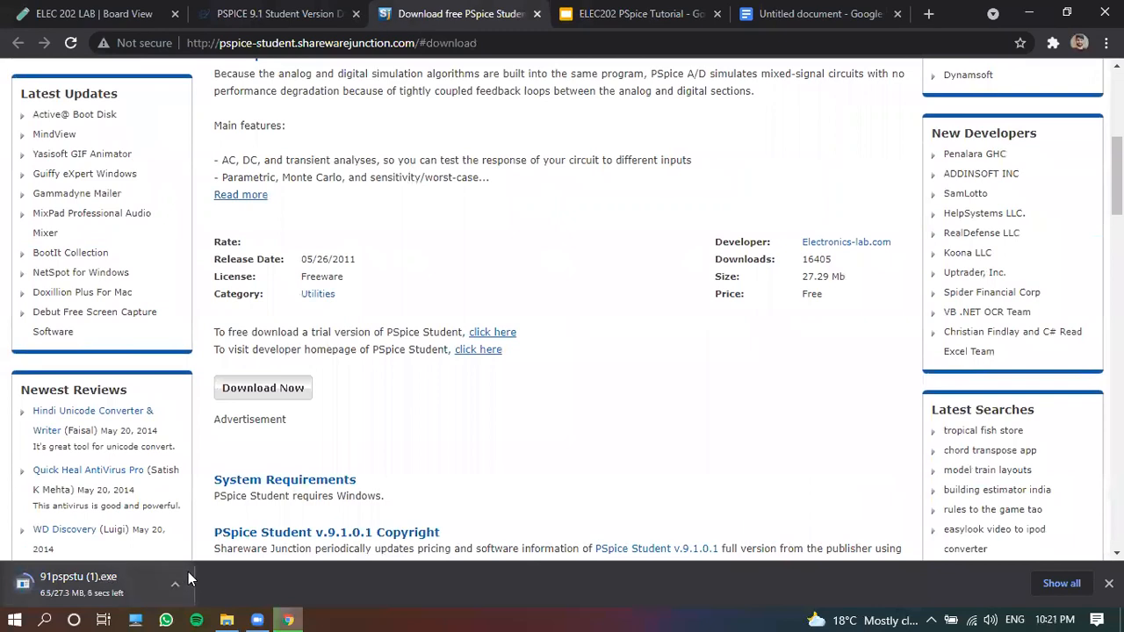
pyautogui.click(179, 584)
pyautogui.click(211, 555)
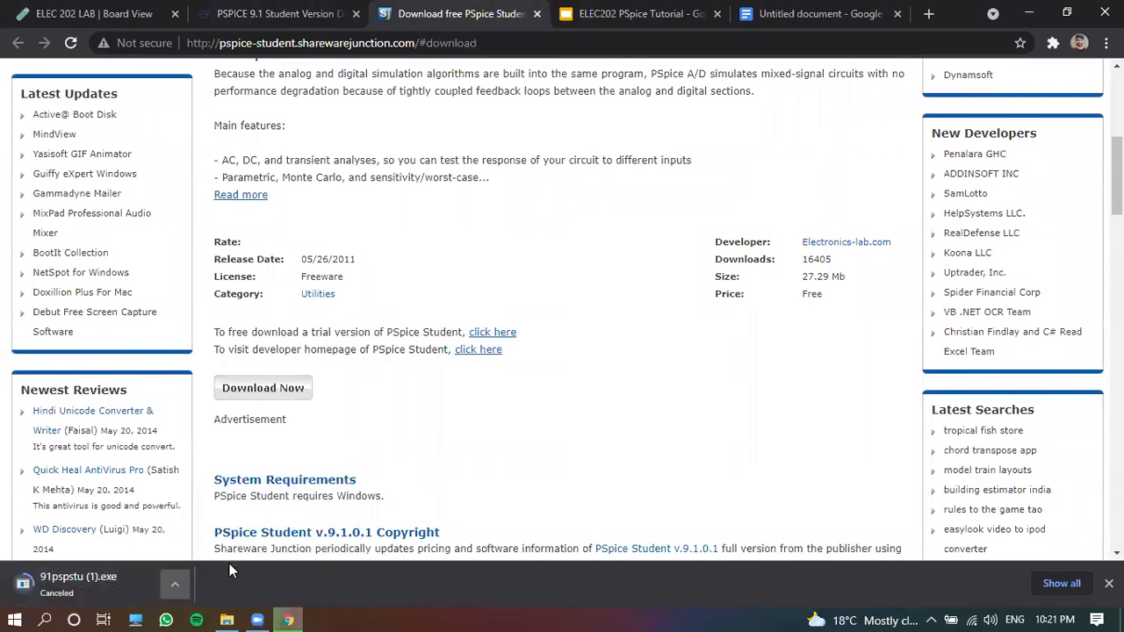
pyautogui.click(1108, 583)
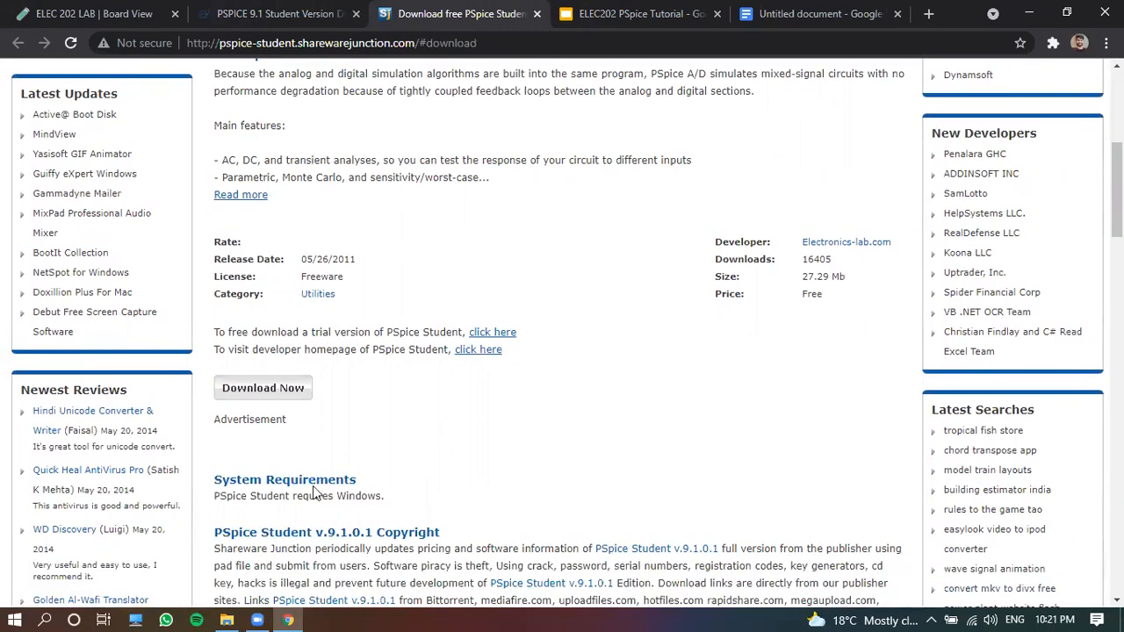
# Switch to File Explorer and run 91pspstu.exe from the Downloads folder to bring up its WinZip Self-Extractor
pyautogui.click(226, 620)
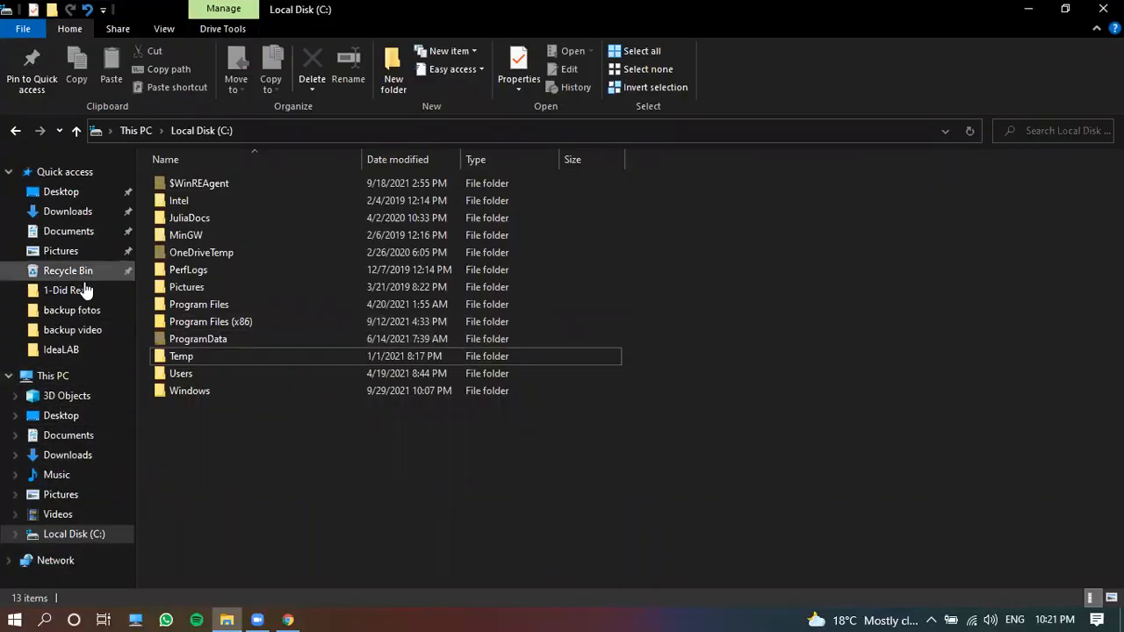
pyautogui.click(70, 455)
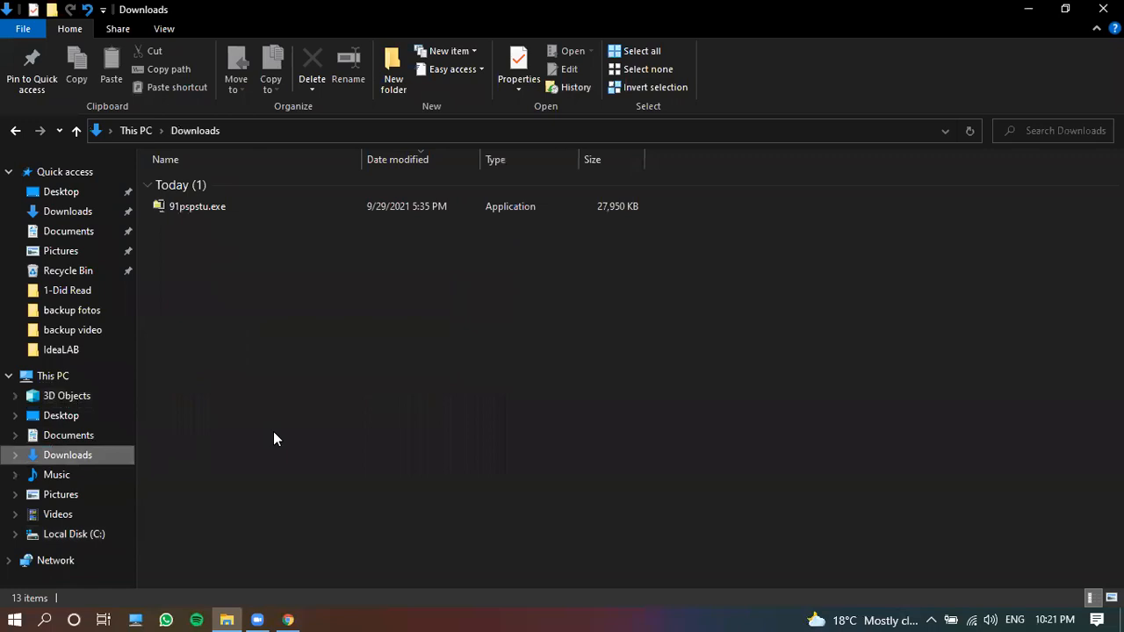
pyautogui.doubleClick(254, 198)
pyautogui.click(232, 214)
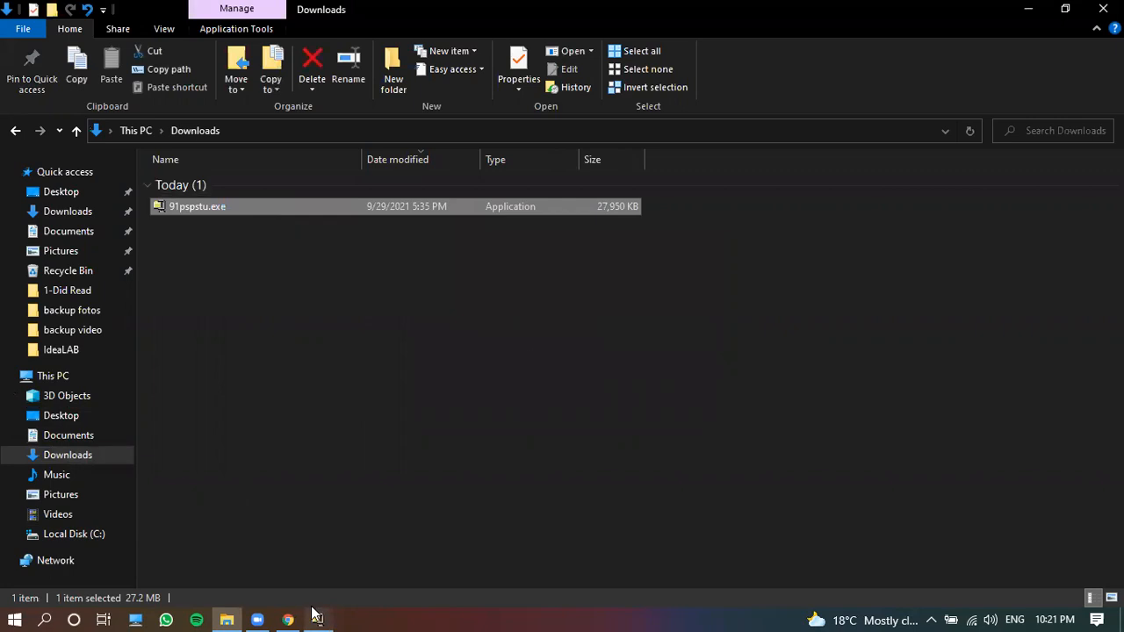
pyautogui.click(605, 314)
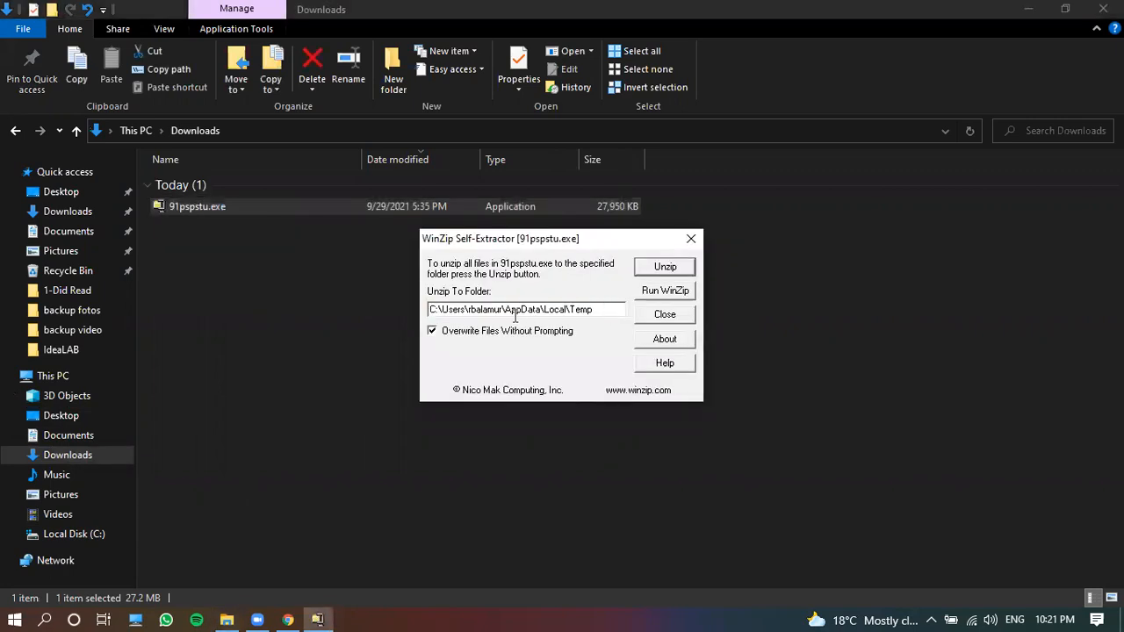
# Create a new folder named PSPICE directly on Local Disk (C:)
pyautogui.click(232, 616)
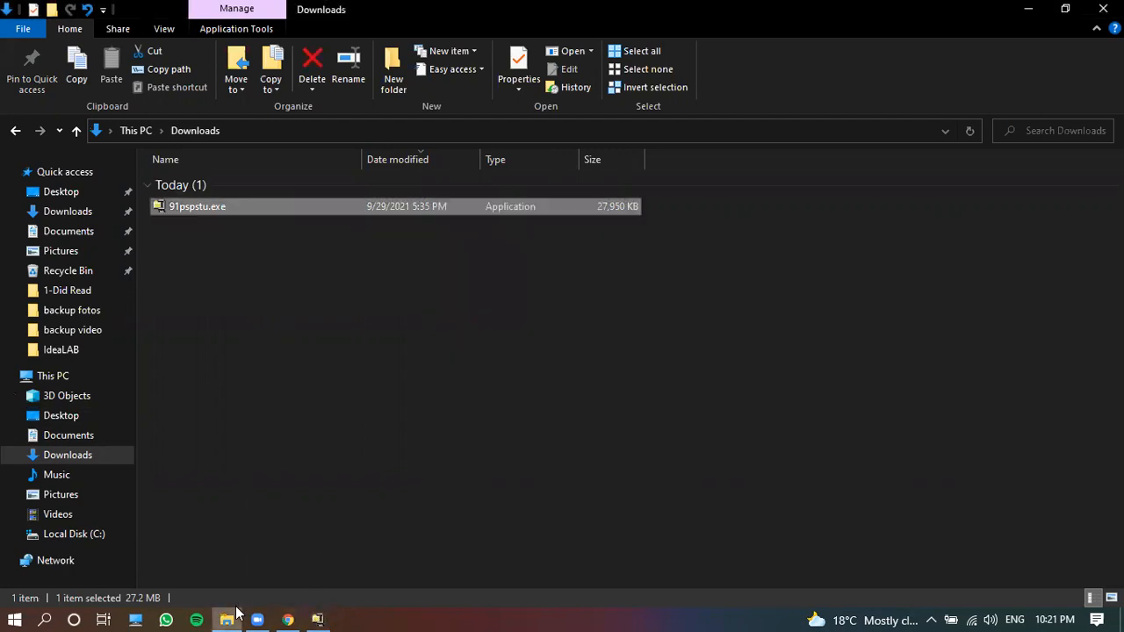
pyautogui.click(65, 377)
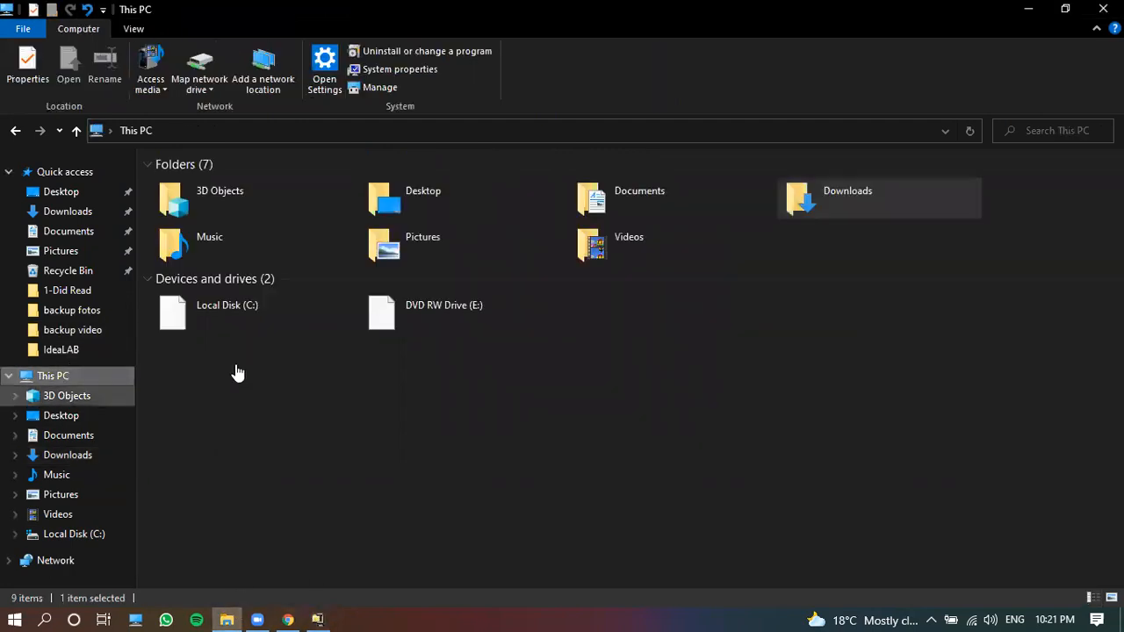
pyautogui.doubleClick(288, 324)
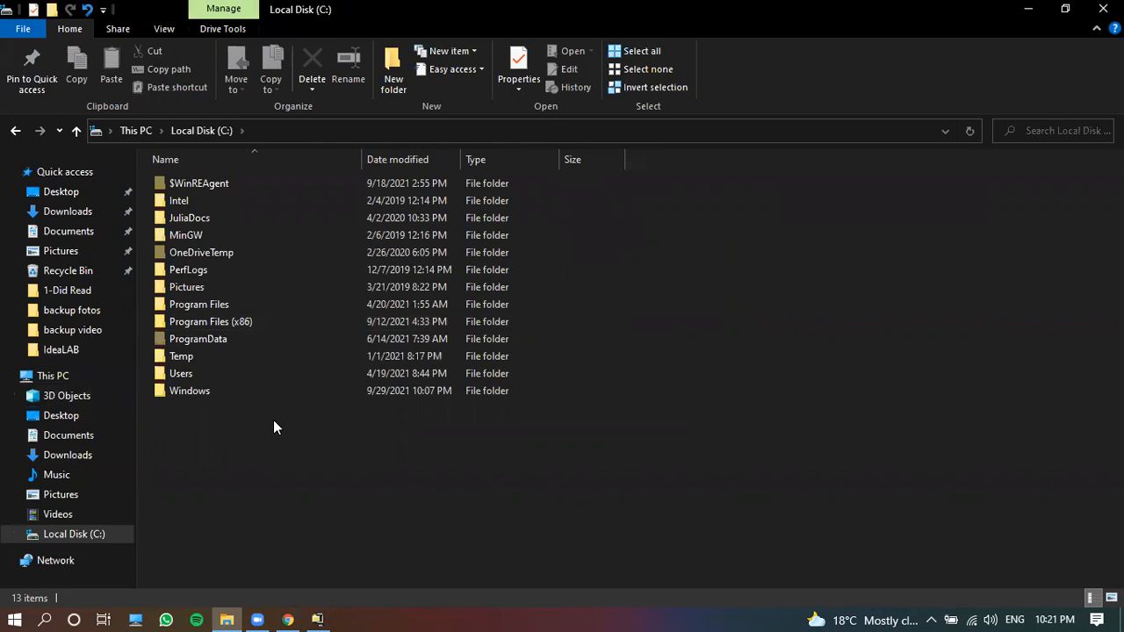
pyautogui.rightClick(273, 419)
pyautogui.moveTo(375, 386)
pyautogui.click(561, 383)
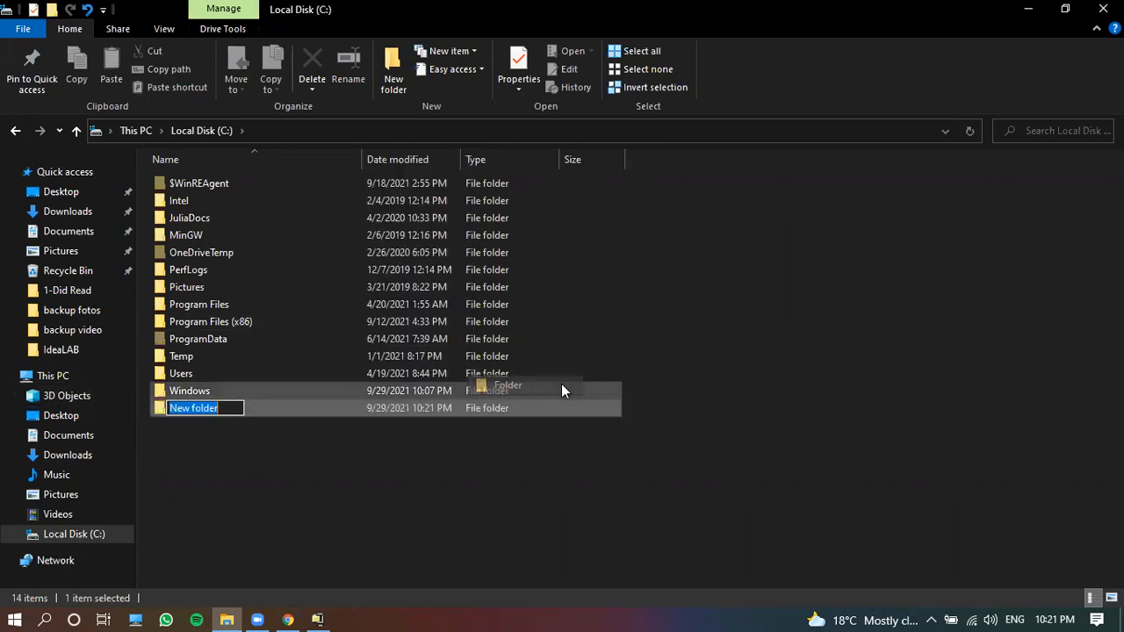
pyautogui.write('PSPIC')
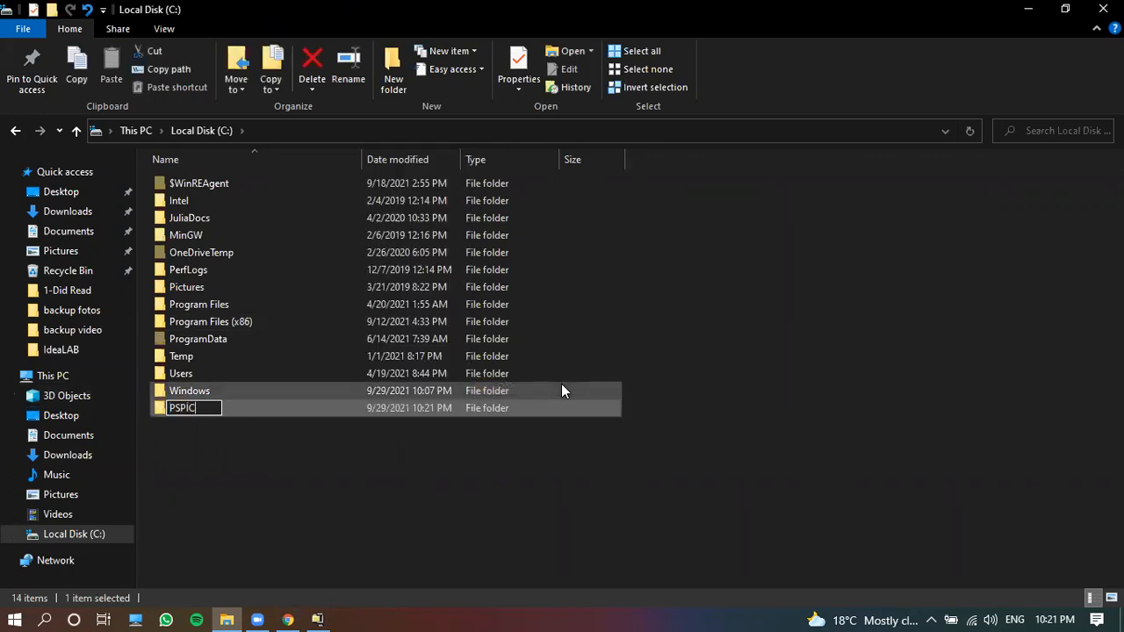
pyautogui.write('E')
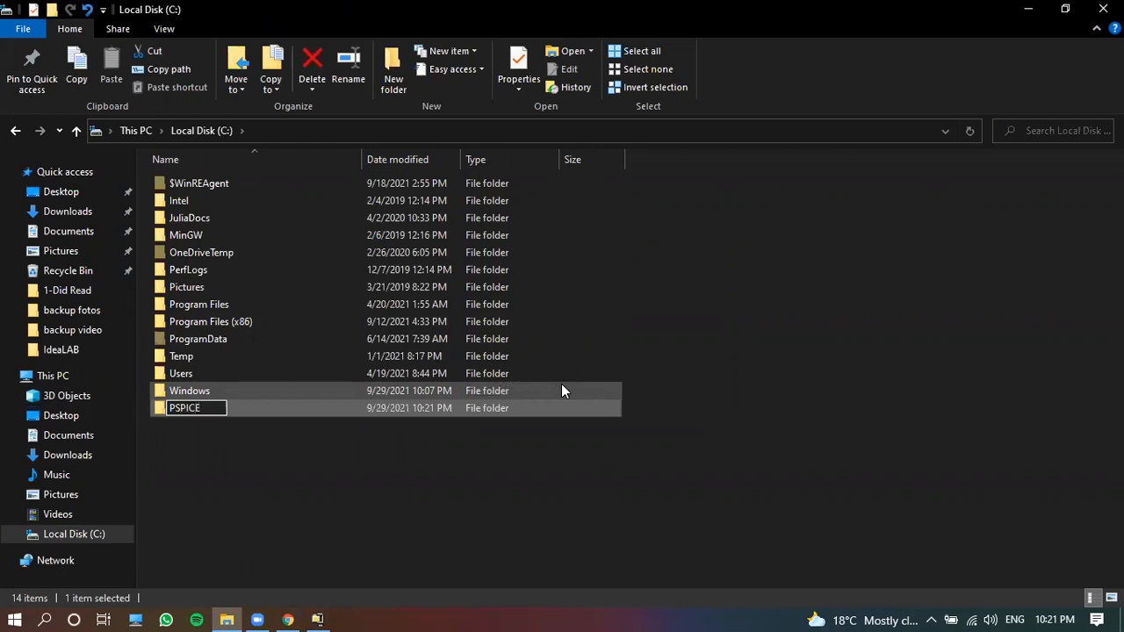
pyautogui.click(561, 473)
# Unzip all files of 91pspstu.exe into C:\PSPICE, using the new folder's copied path, and close the self-extractor
pyautogui.doubleClick(399, 408)
pyautogui.click(316, 131)
pyautogui.hotkey('ctrl', 'c')
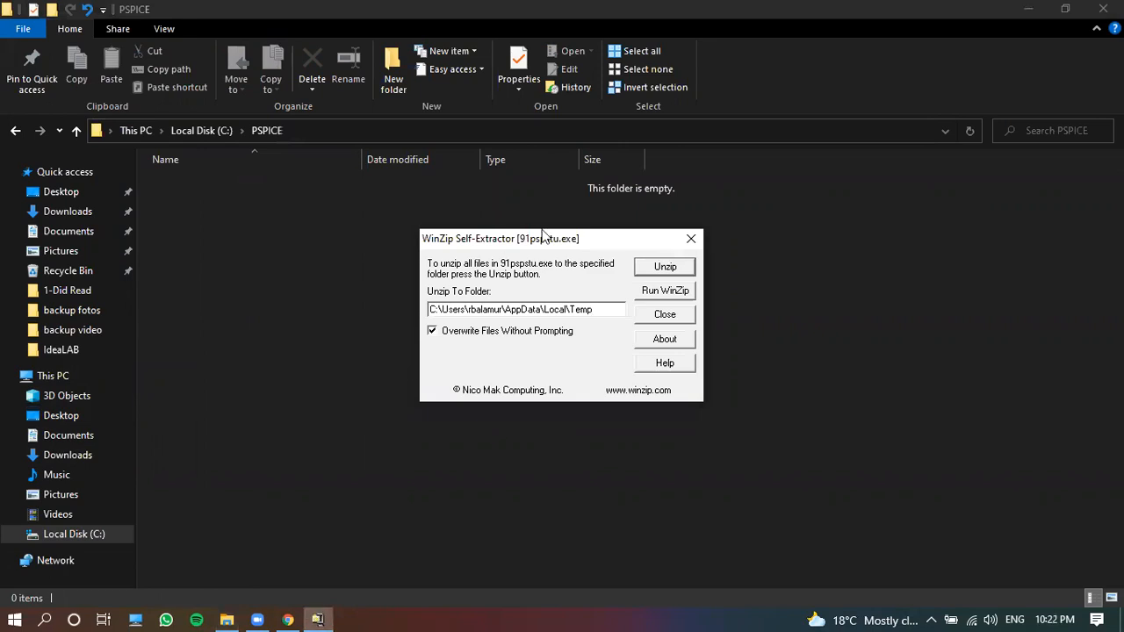
pyautogui.moveTo(597, 309); pyautogui.dragTo(415, 316)
pyautogui.hotkey('ctrl', 'v')
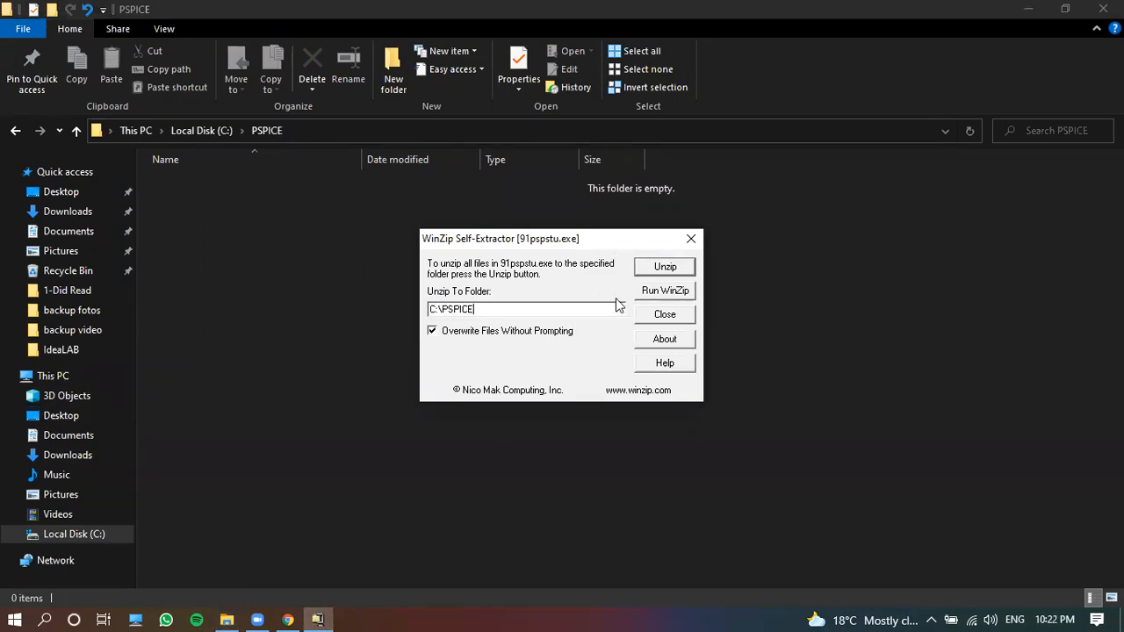
pyautogui.click(665, 267)
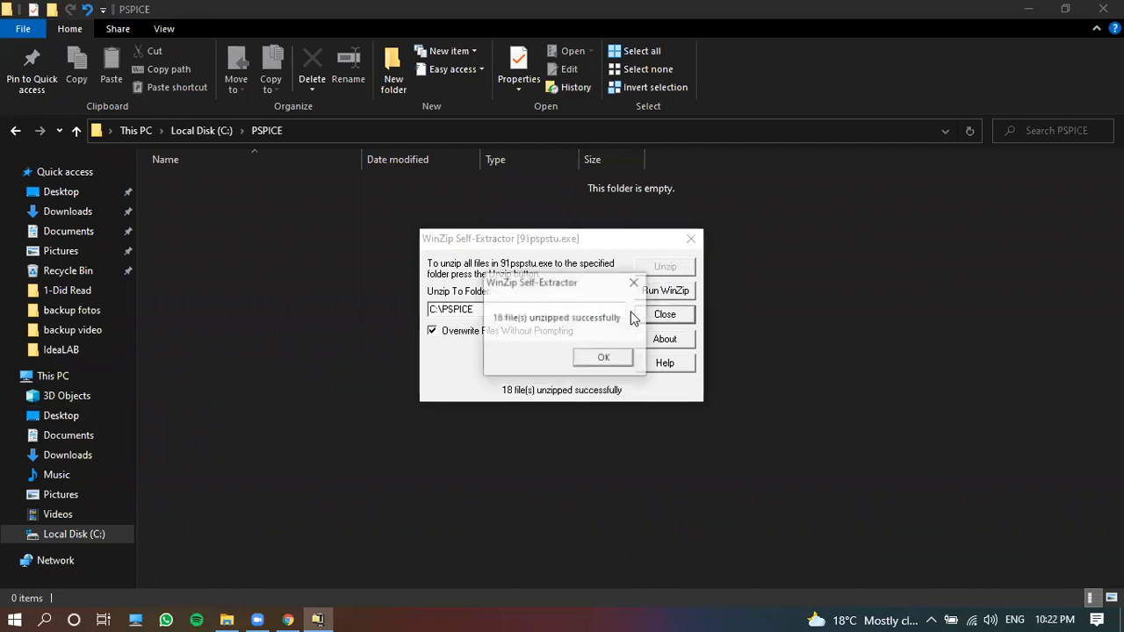
pyautogui.click(606, 360)
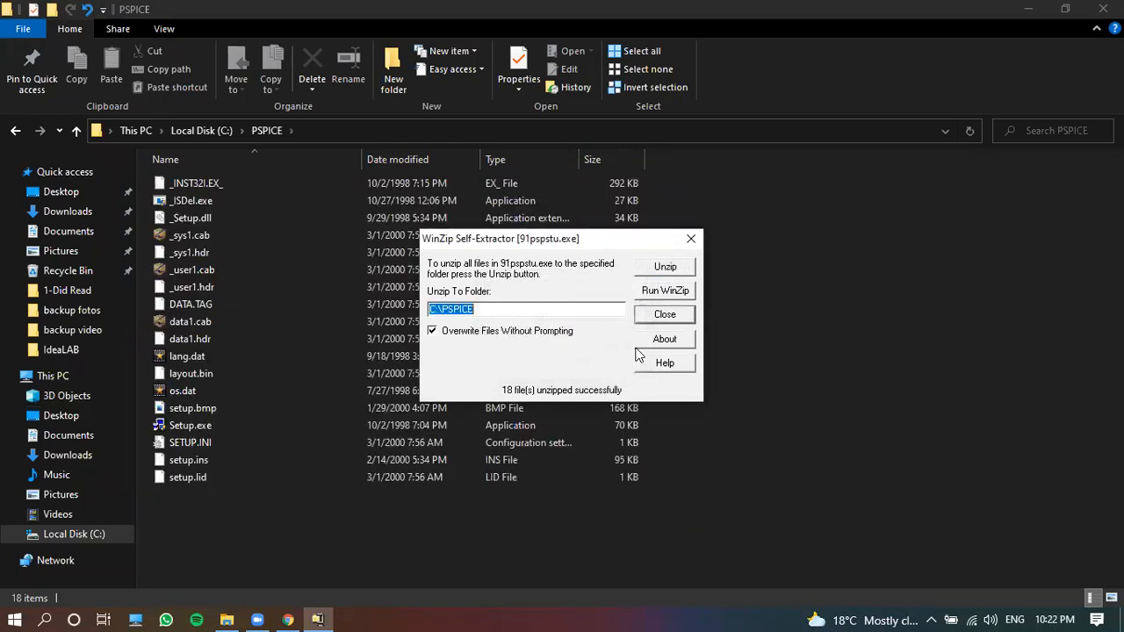
pyautogui.click(699, 238)
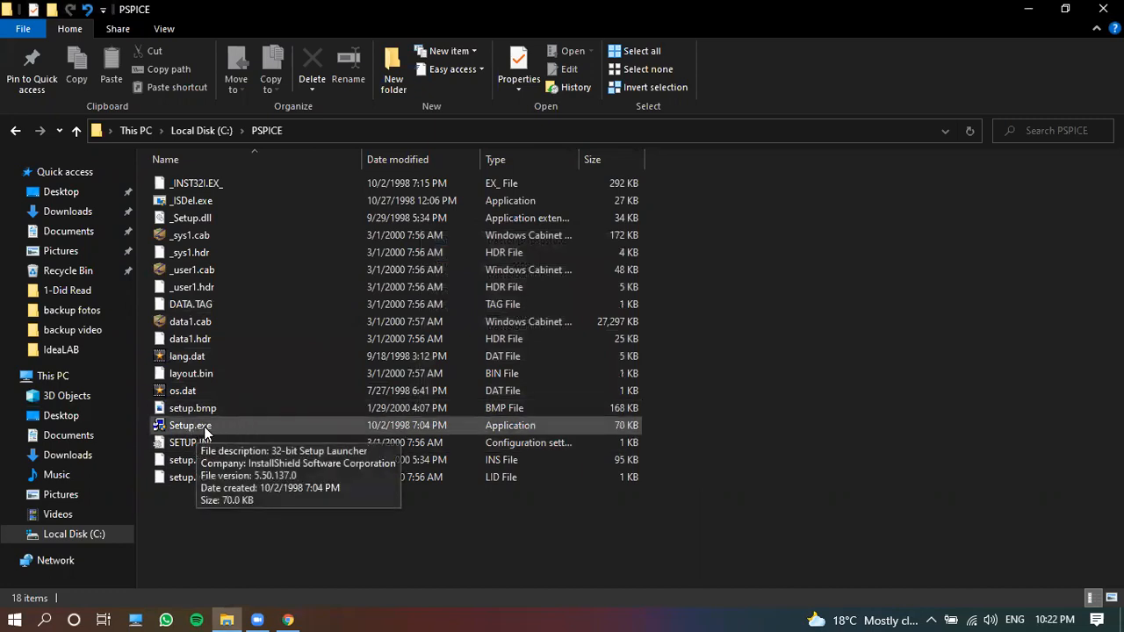
# Run Setup.exe from the PSPICE folder, accepting its notices, and choose both Capture and Schematics as the editors to install
pyautogui.doubleClick(250, 426)
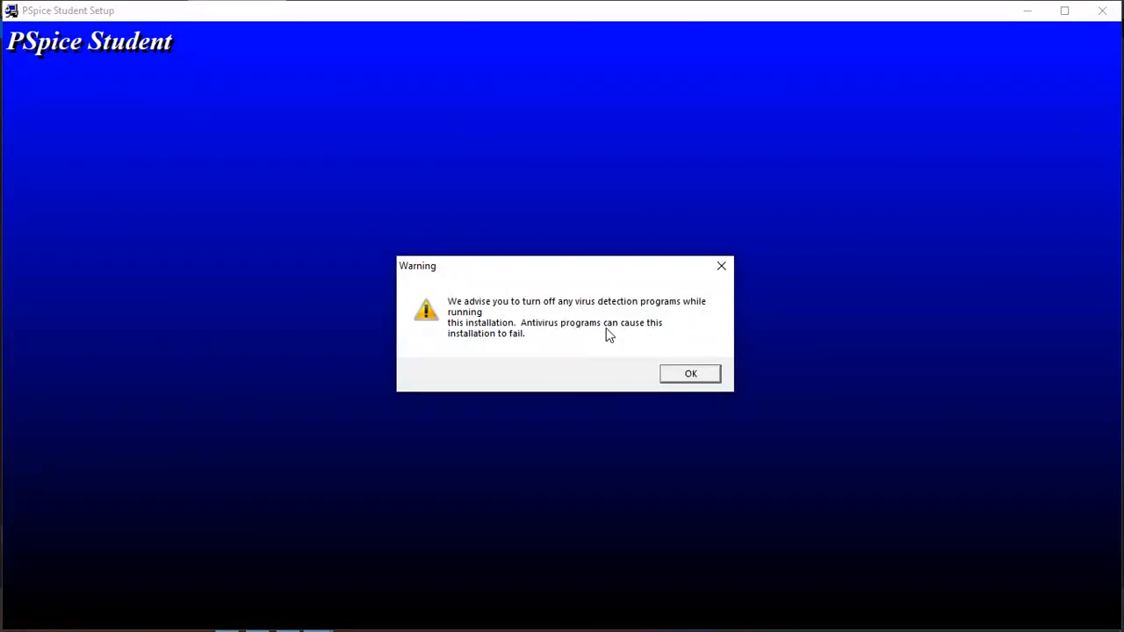
pyautogui.click(679, 376)
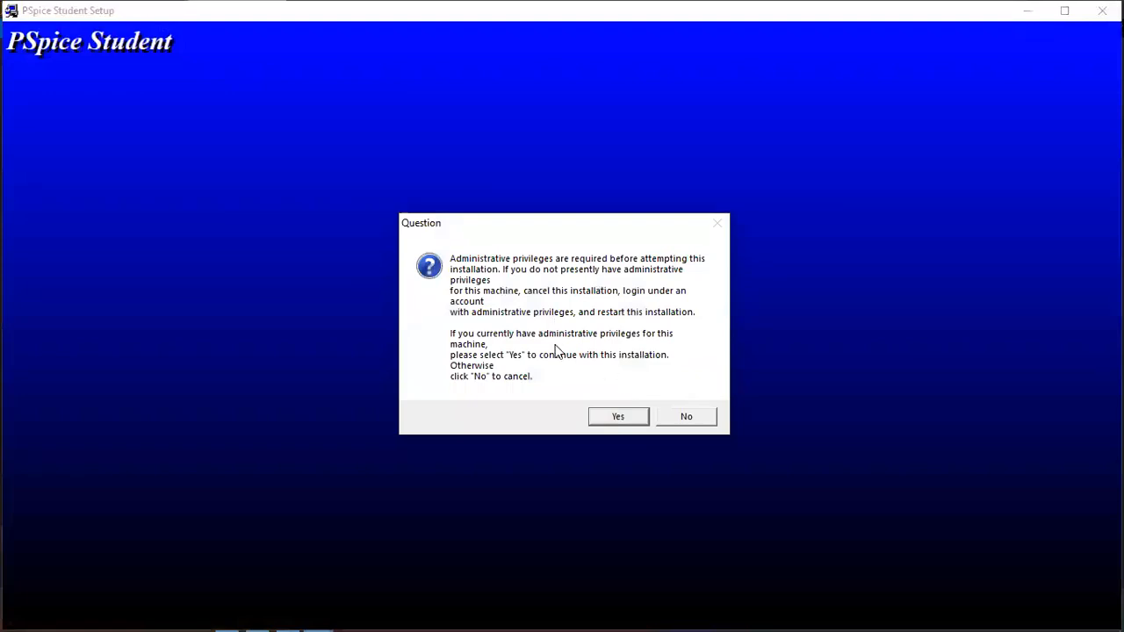
pyautogui.click(619, 417)
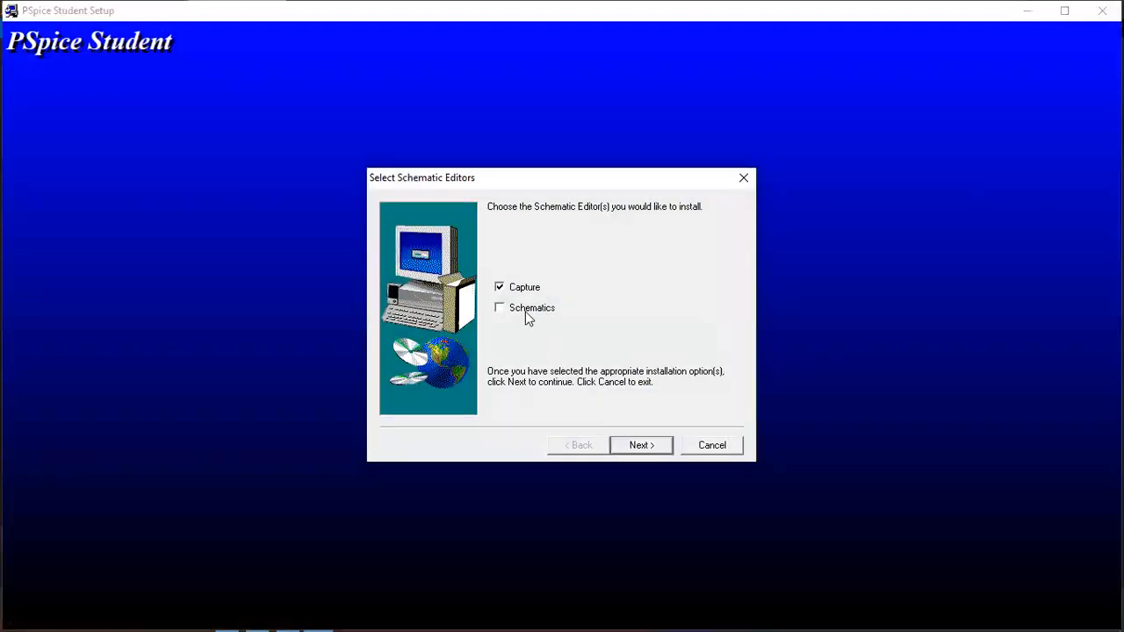
pyautogui.click(528, 315)
pyautogui.click(638, 446)
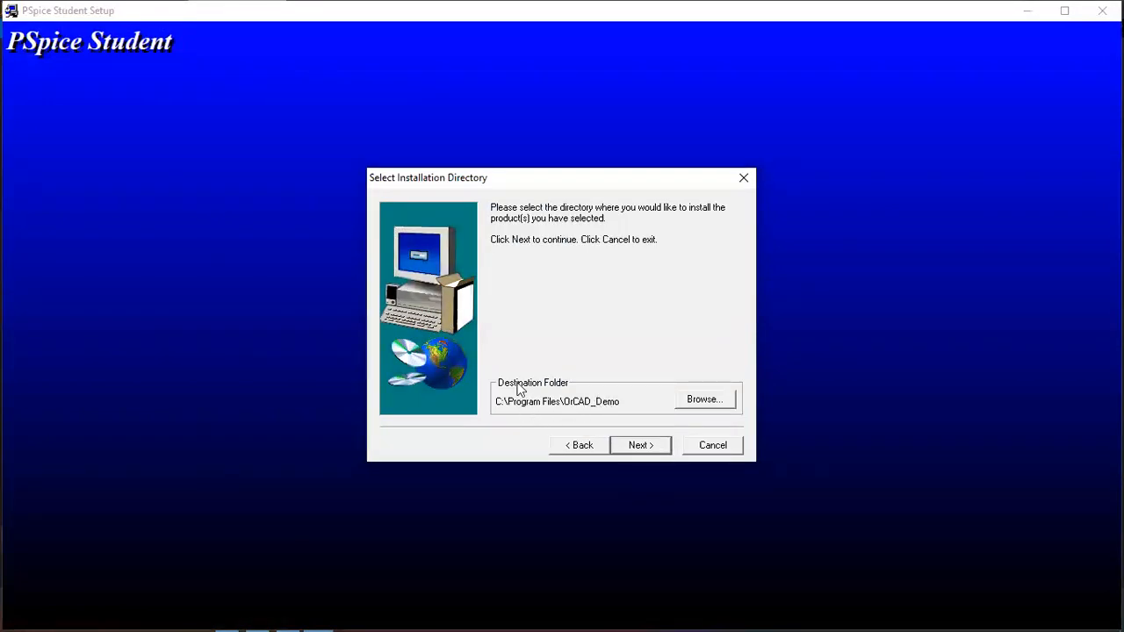
# Set the installation directory to C:\PSPICE and continue the setup
pyautogui.click(703, 400)
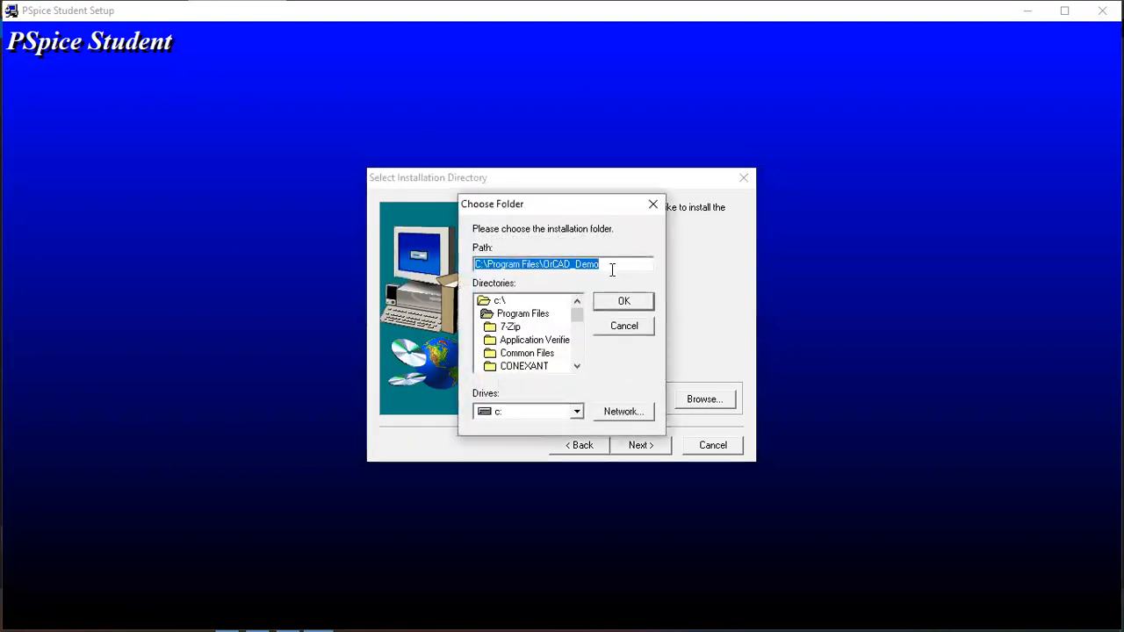
pyautogui.click(612, 266)
pyautogui.moveTo(612, 265); pyautogui.dragTo(432, 266)
pyautogui.write('C:\\PSPICE')
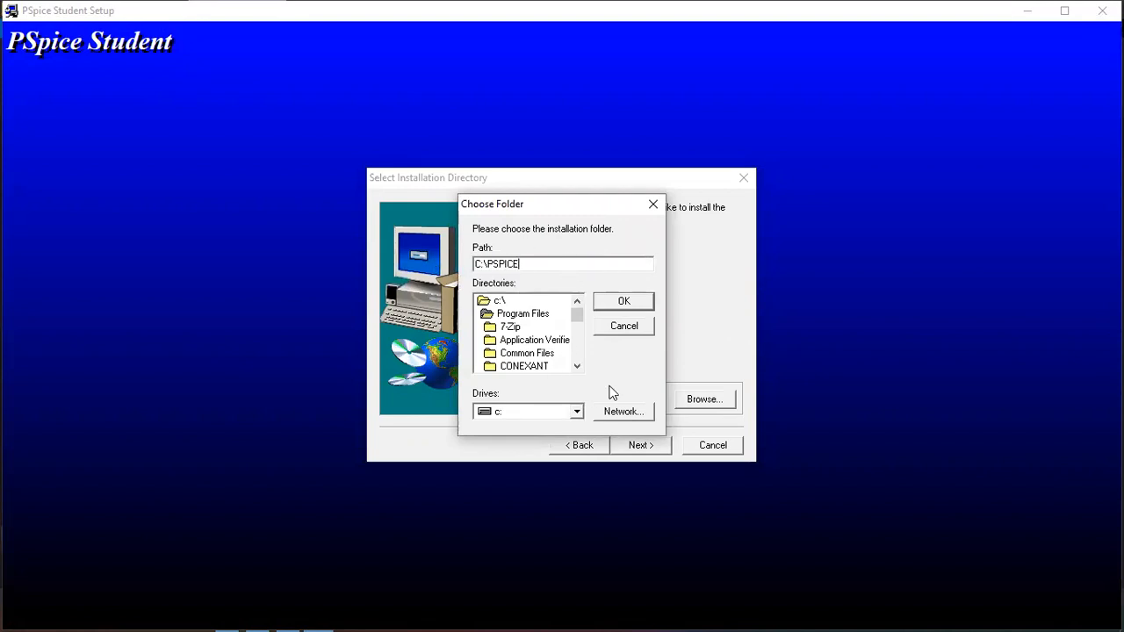
pyautogui.click(624, 300)
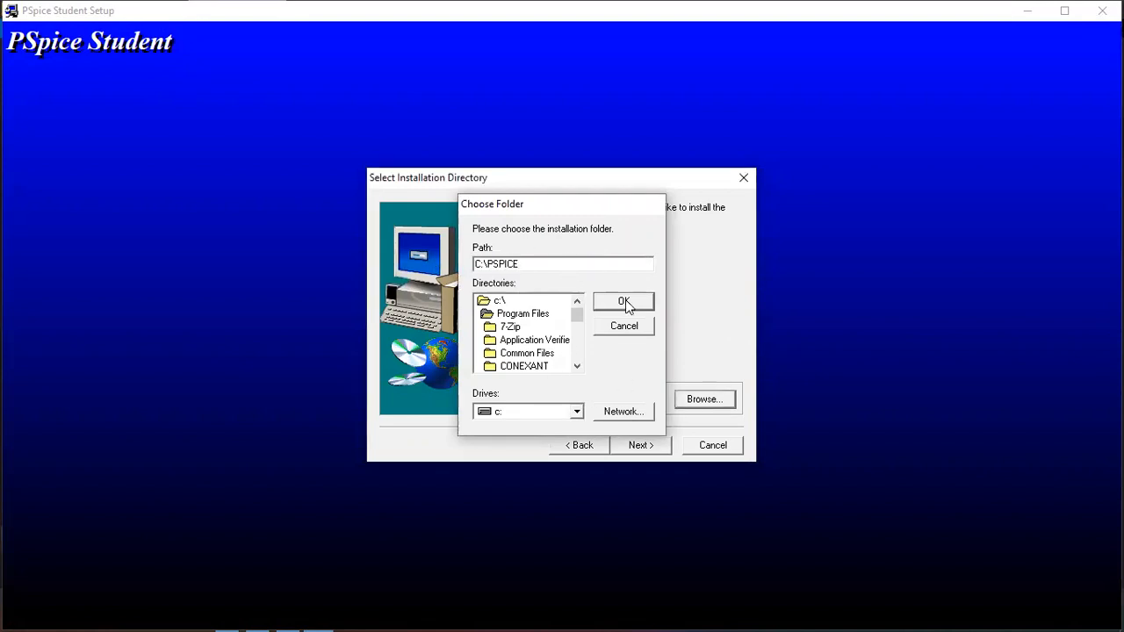
pyautogui.click(653, 444)
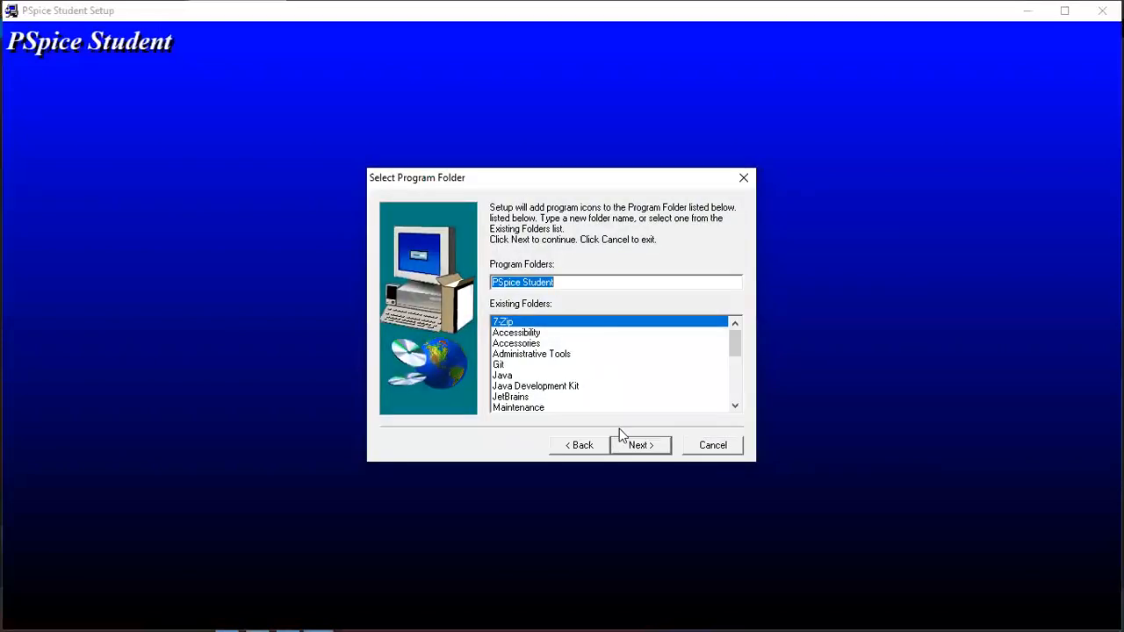
# Keep PSpice Student as the program folder and complete the installation, acknowledging the file extension notice
pyautogui.click(638, 446)
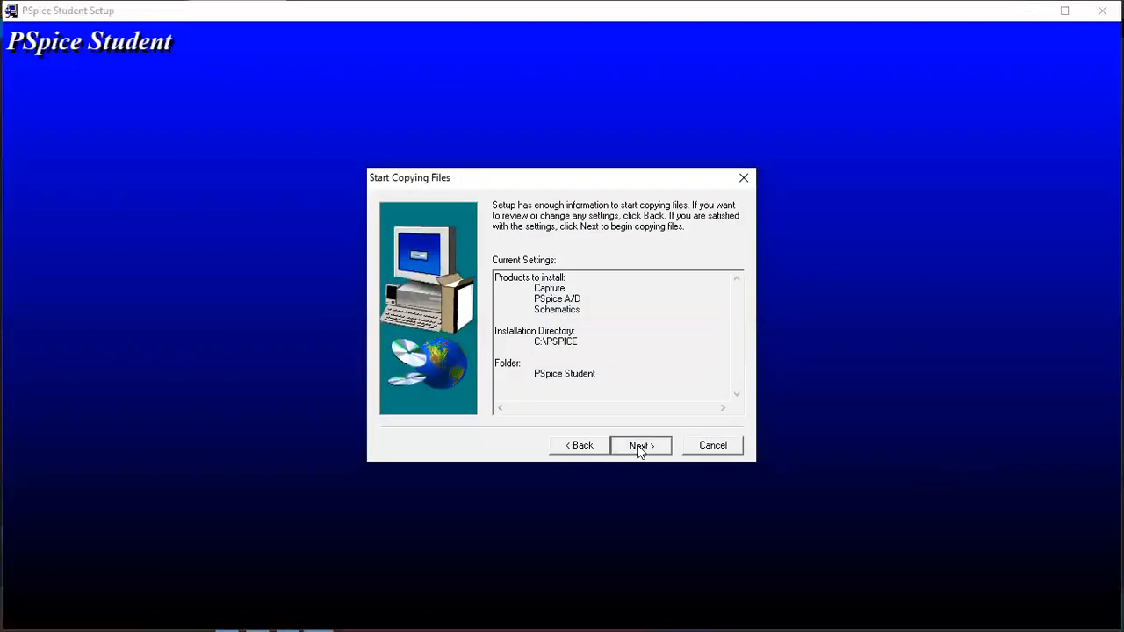
pyautogui.click(639, 446)
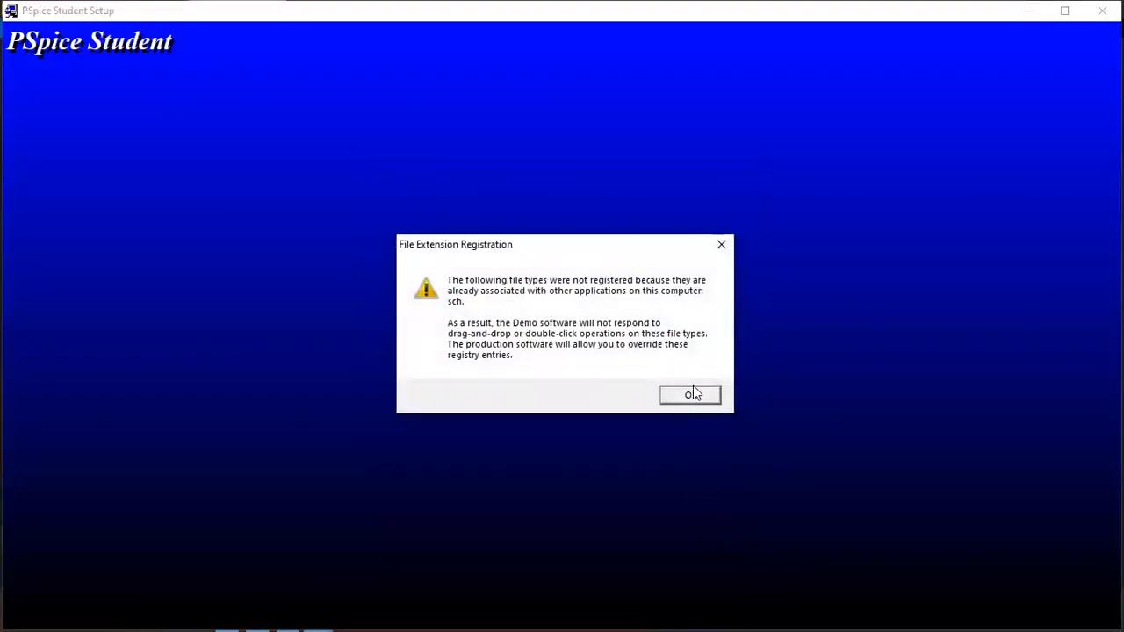
pyautogui.click(690, 394)
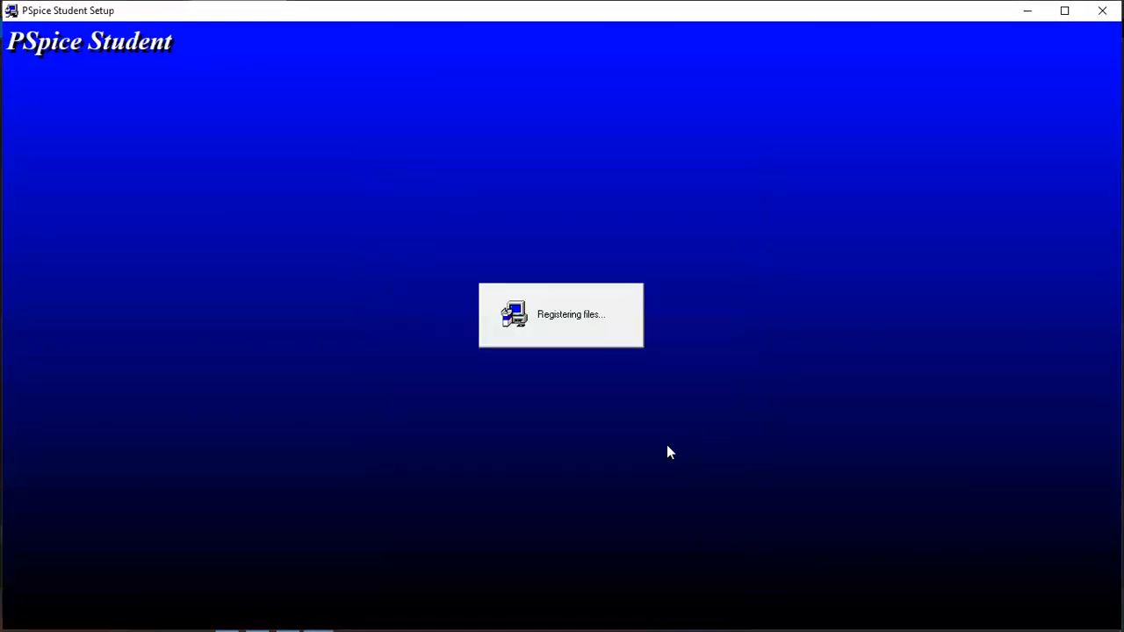
pyautogui.click(642, 445)
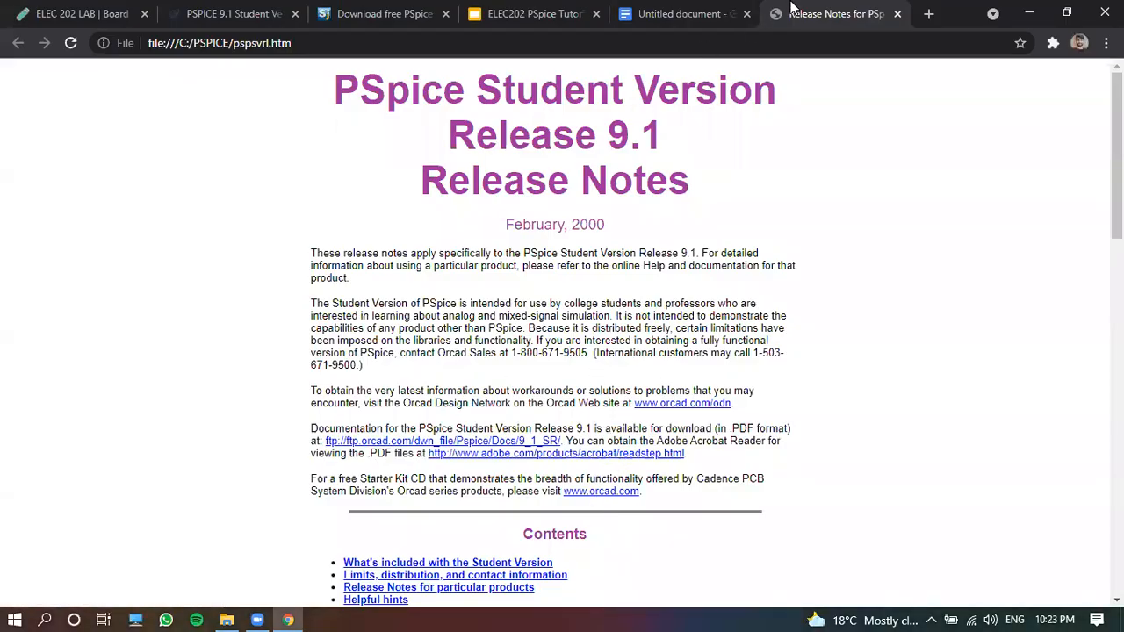
# Close the PSpice release notes page and minimize the browser to return to the PSPICE folder
pyautogui.click(898, 14)
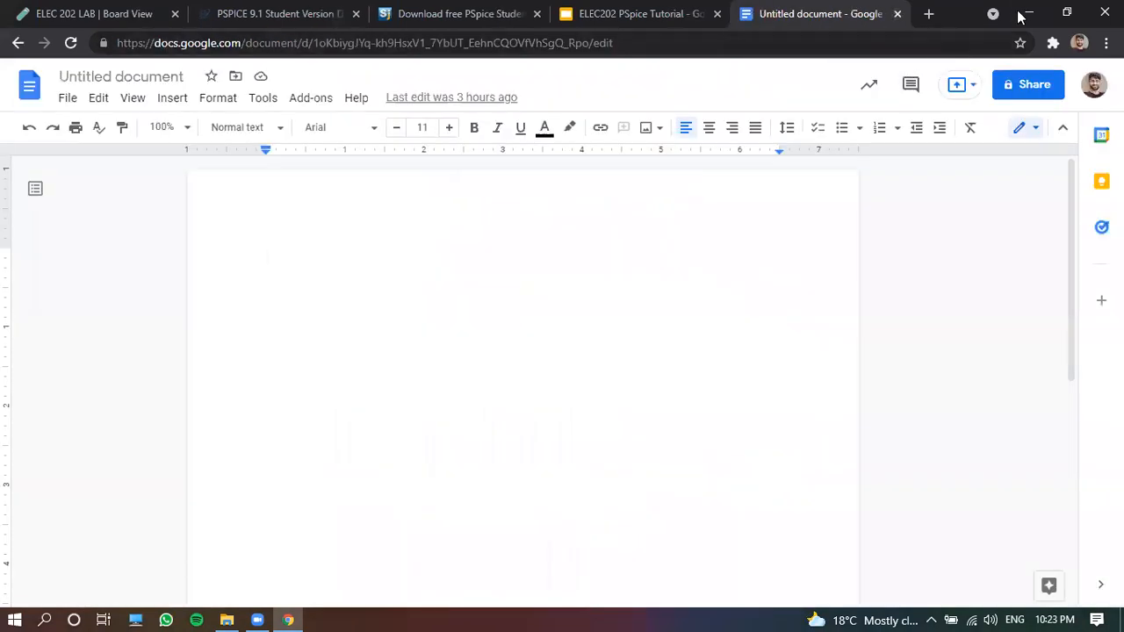
pyautogui.click(484, 9)
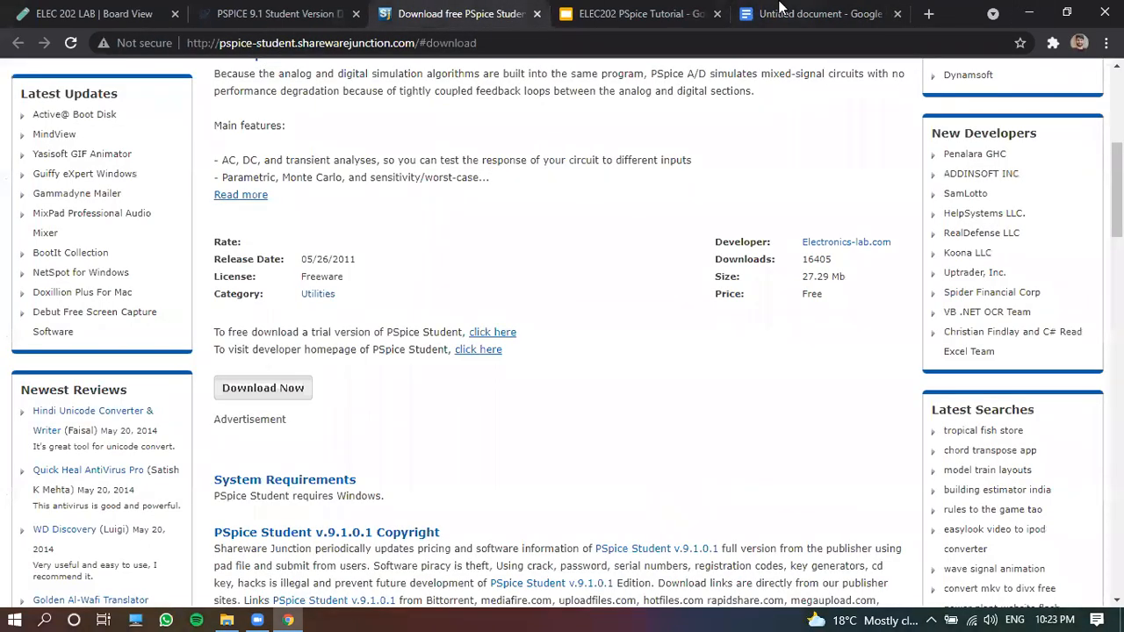
pyautogui.click(1028, 11)
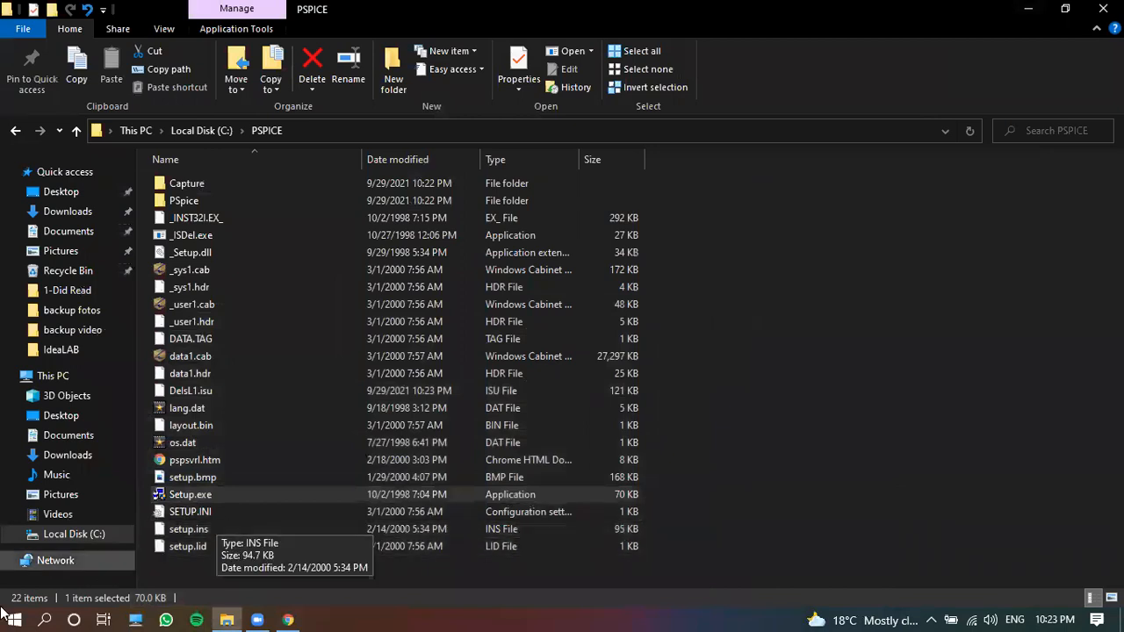
# Launch PSpice Schematics and open the part browser over the blank schematic
pyautogui.click(4, 613)
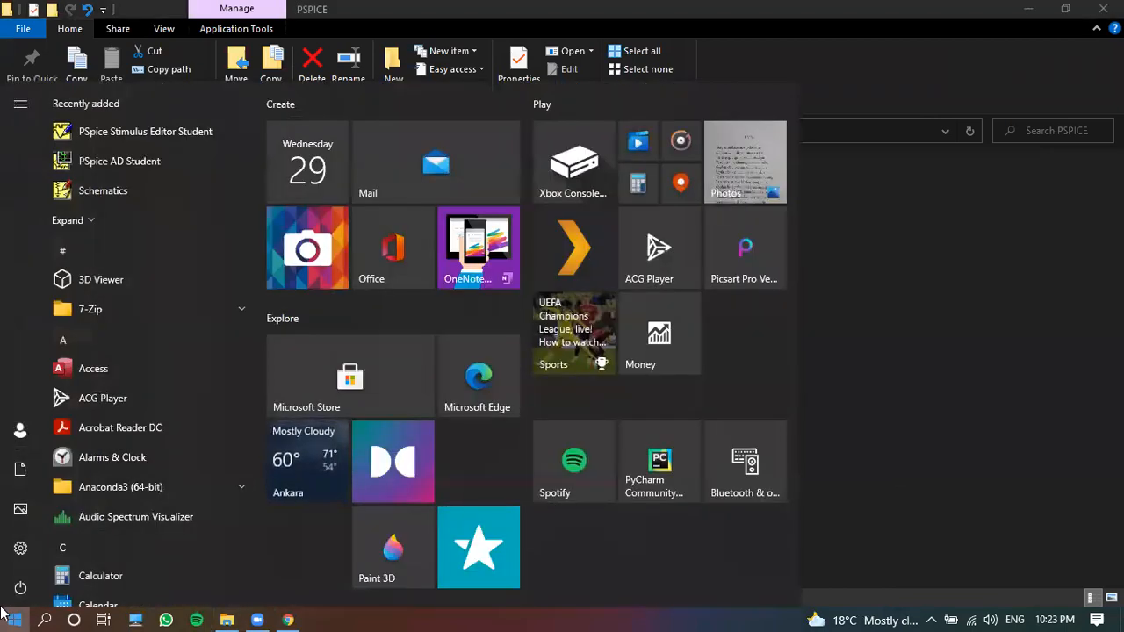
pyautogui.click(160, 188)
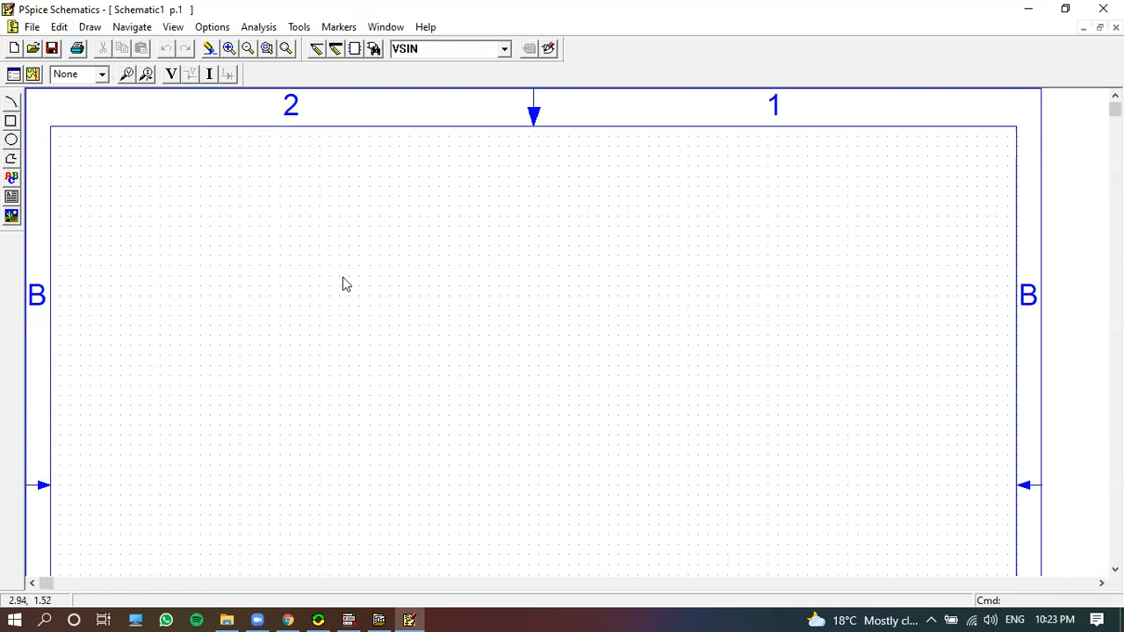
pyautogui.click(375, 51)
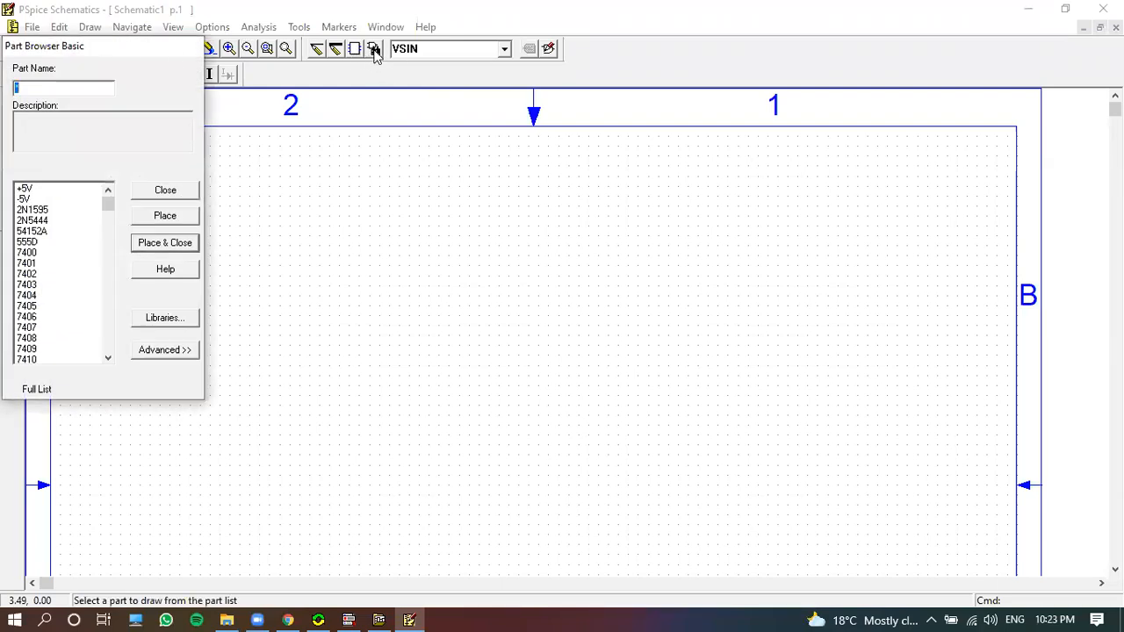
pyautogui.moveTo(104, 50); pyautogui.dragTo(130, 80)
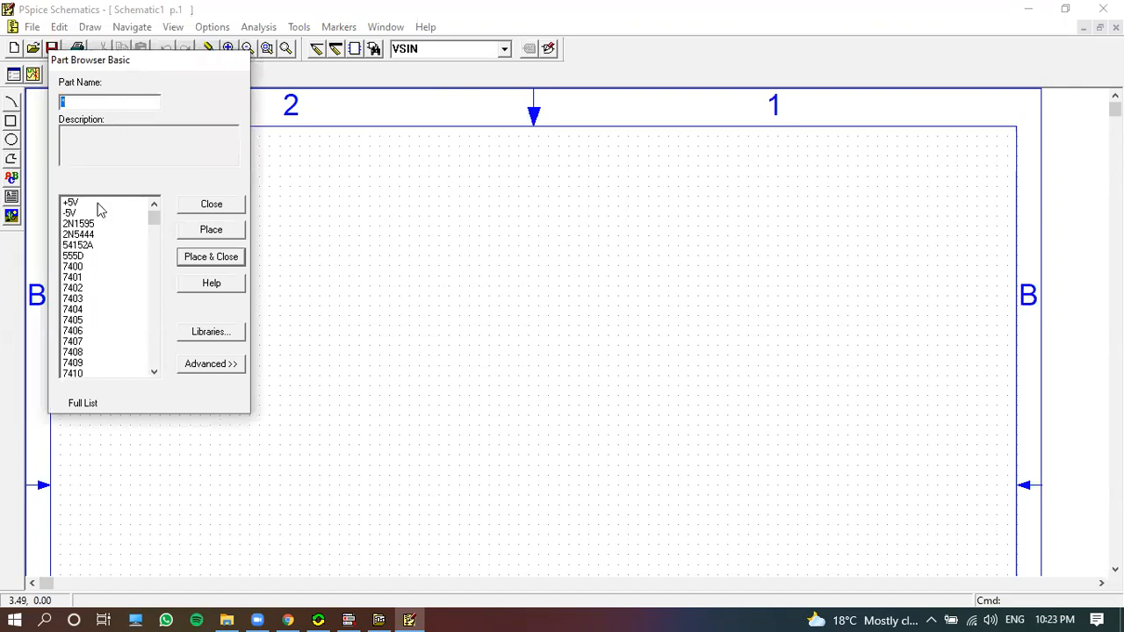
# Find the VDC part and place one DC voltage source on the sheet
pyautogui.moveTo(156, 220); pyautogui.dragTo(149, 113)
pyautogui.write('VDC')
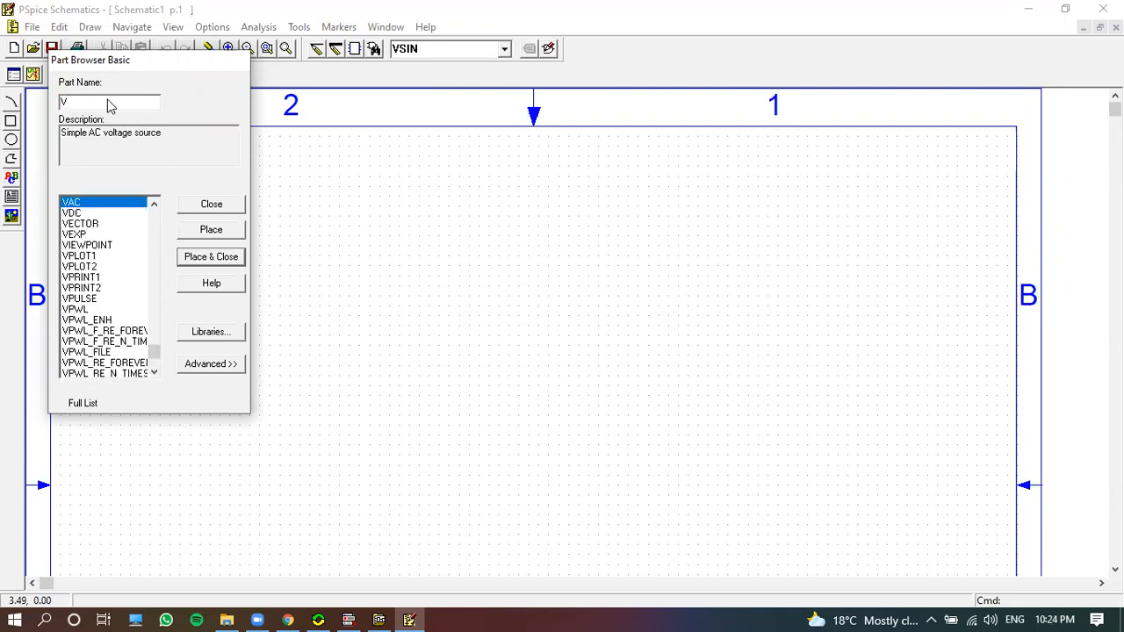
pyautogui.click(88, 215)
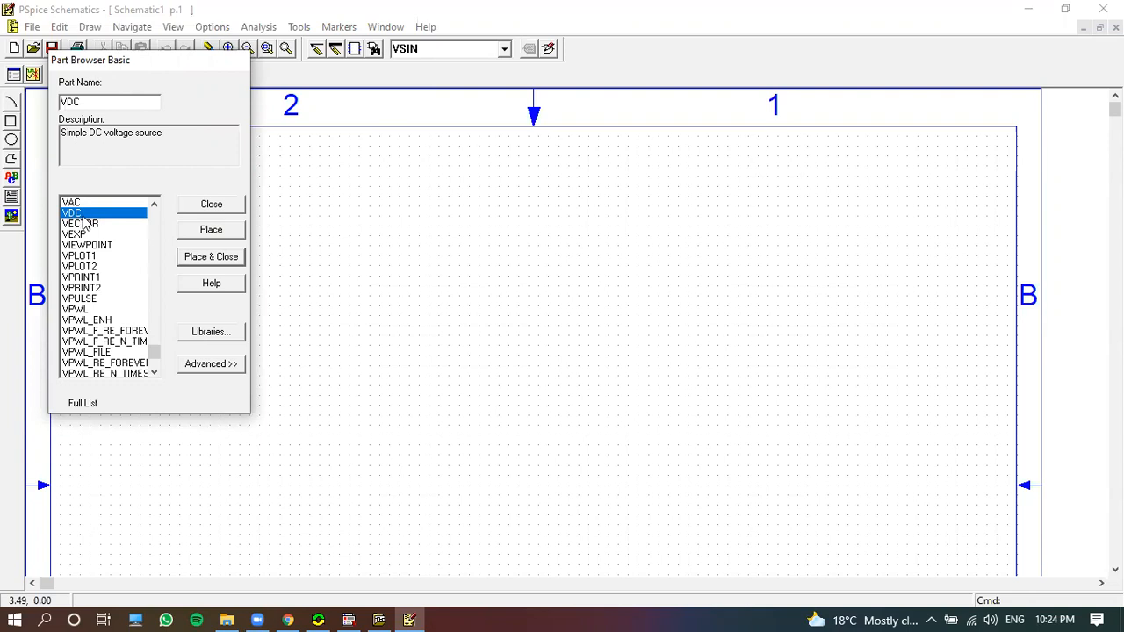
pyautogui.click(210, 232)
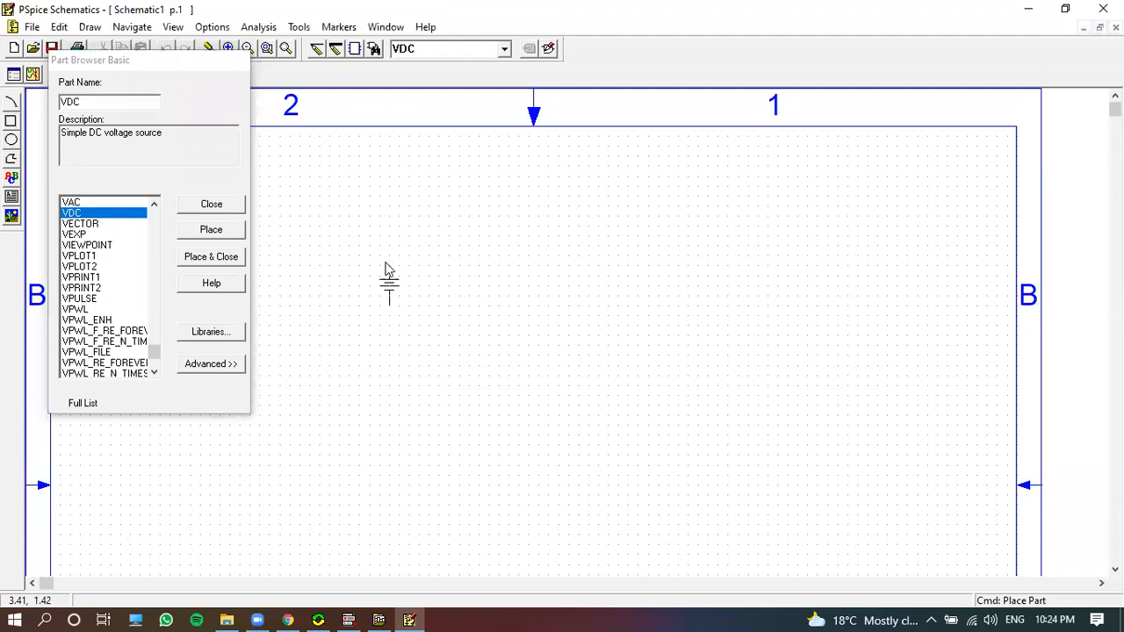
pyautogui.click(360, 302)
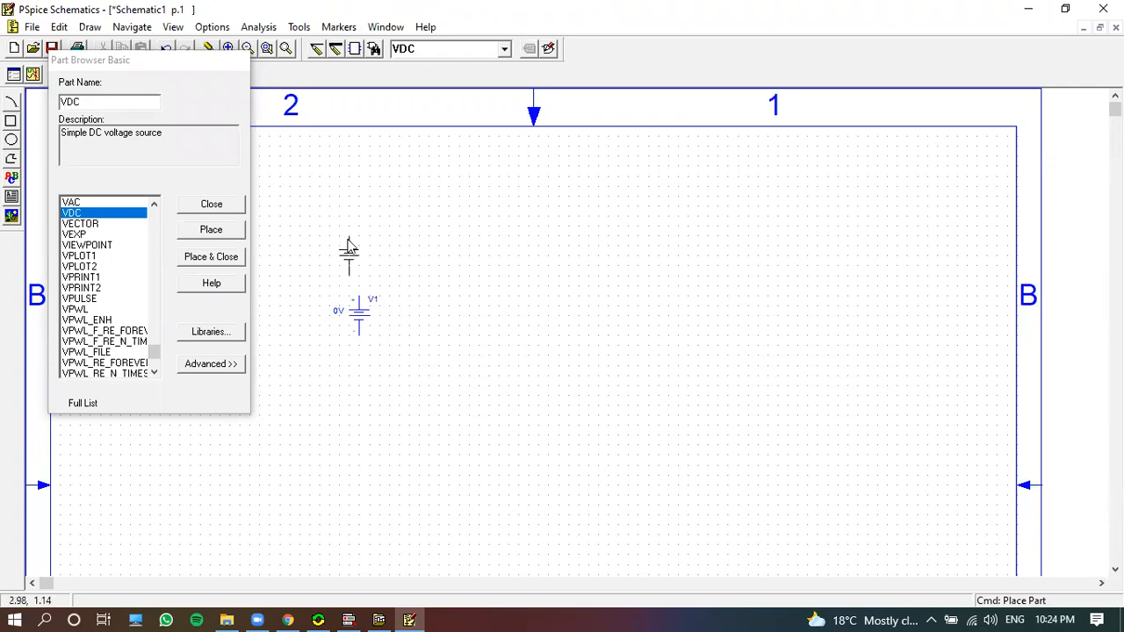
# Try placing three more VDC sources around the first one and undo their placement
pyautogui.click(409, 221)
pyautogui.click(549, 241)
pyautogui.click(539, 352)
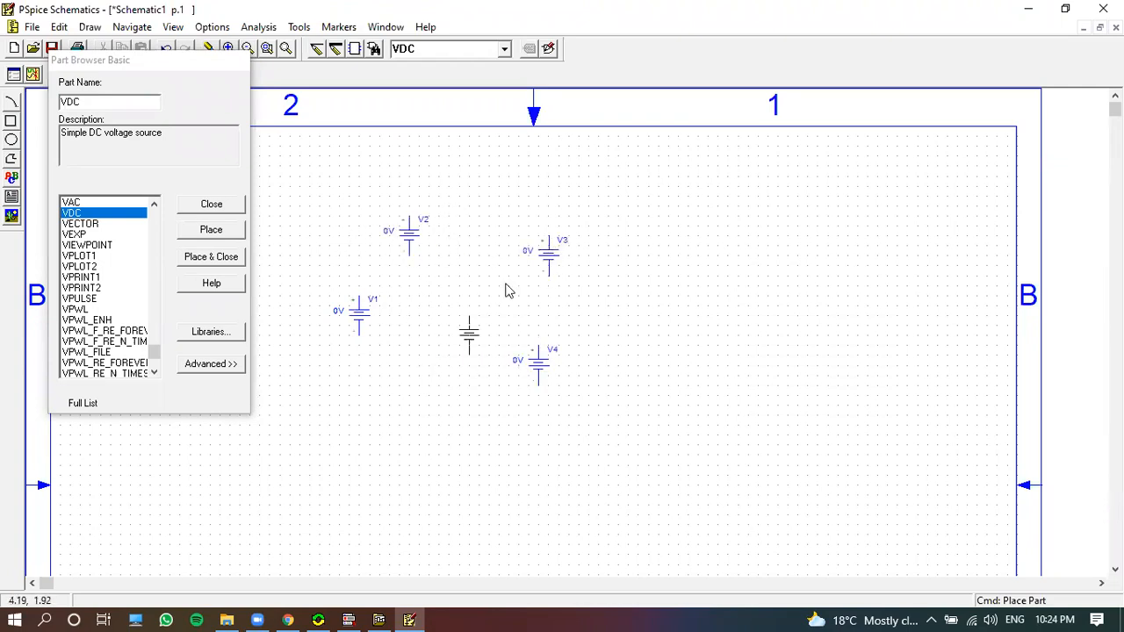
pyautogui.hotkey('ctrl', 'z')
pyautogui.hotkey('ctrl', 'z')
pyautogui.hotkey('ctrl', 'z')
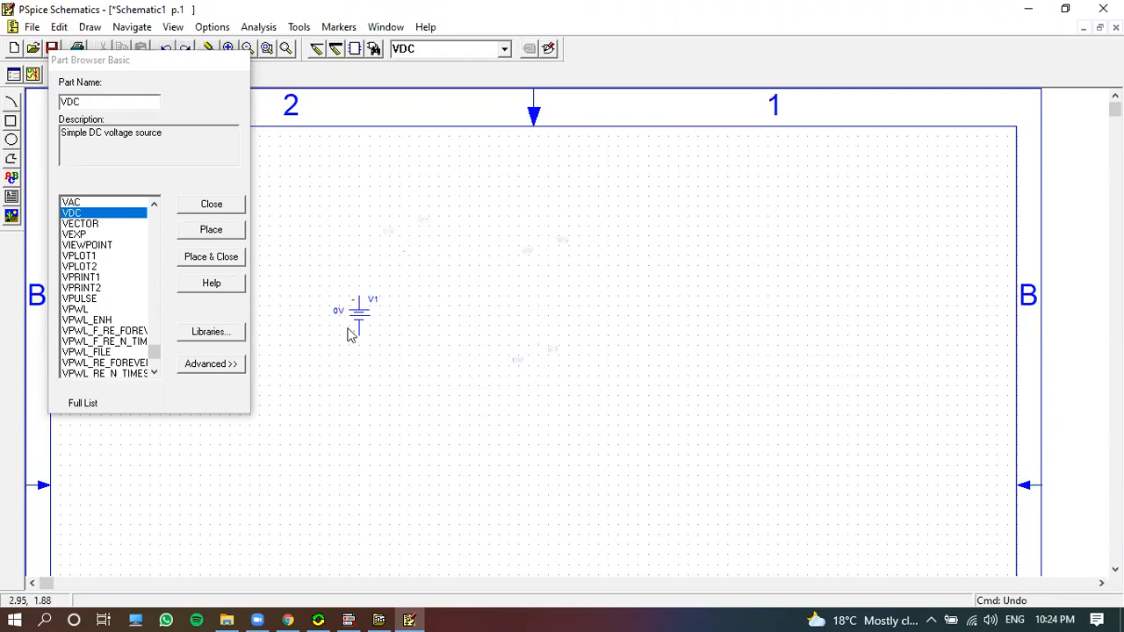
pyautogui.click(211, 230)
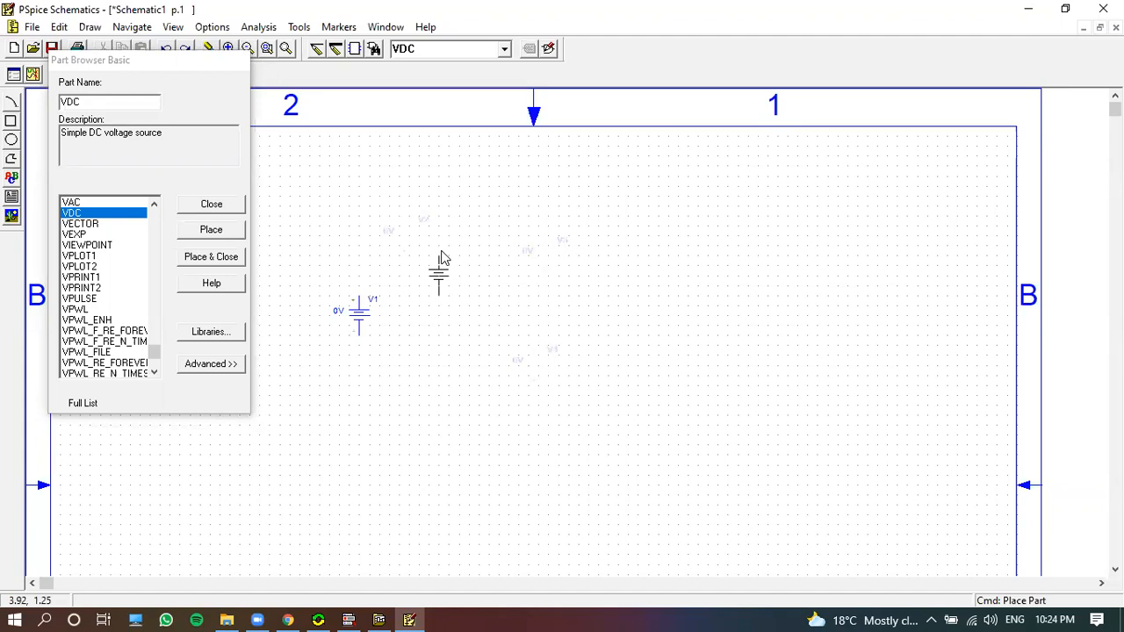
pyautogui.click(360, 318)
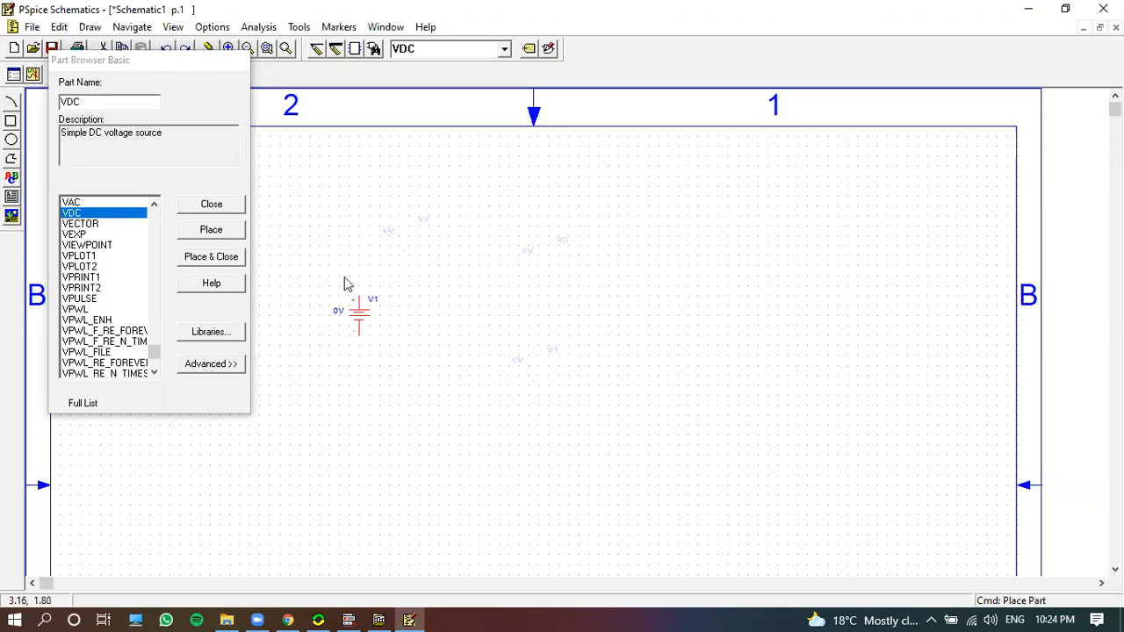
# Place one resistor (part r) above and to the right of the voltage source and close the part browser
pyautogui.click(104, 106)
pyautogui.write('r')
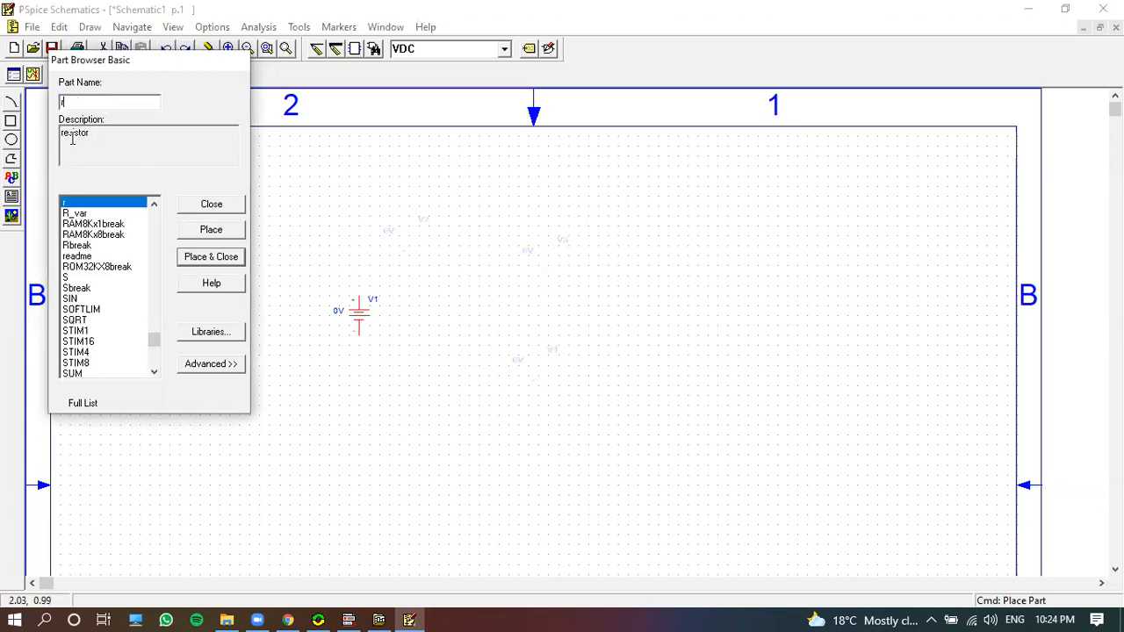
pyautogui.click(212, 231)
pyautogui.click(459, 268)
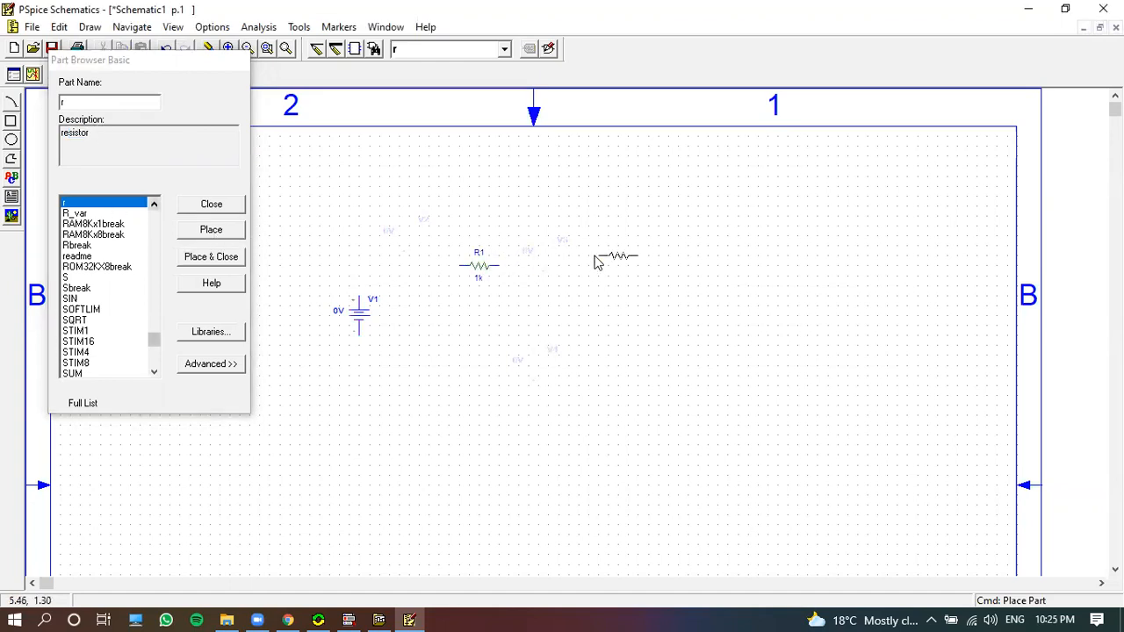
pyautogui.rightClick(466, 310)
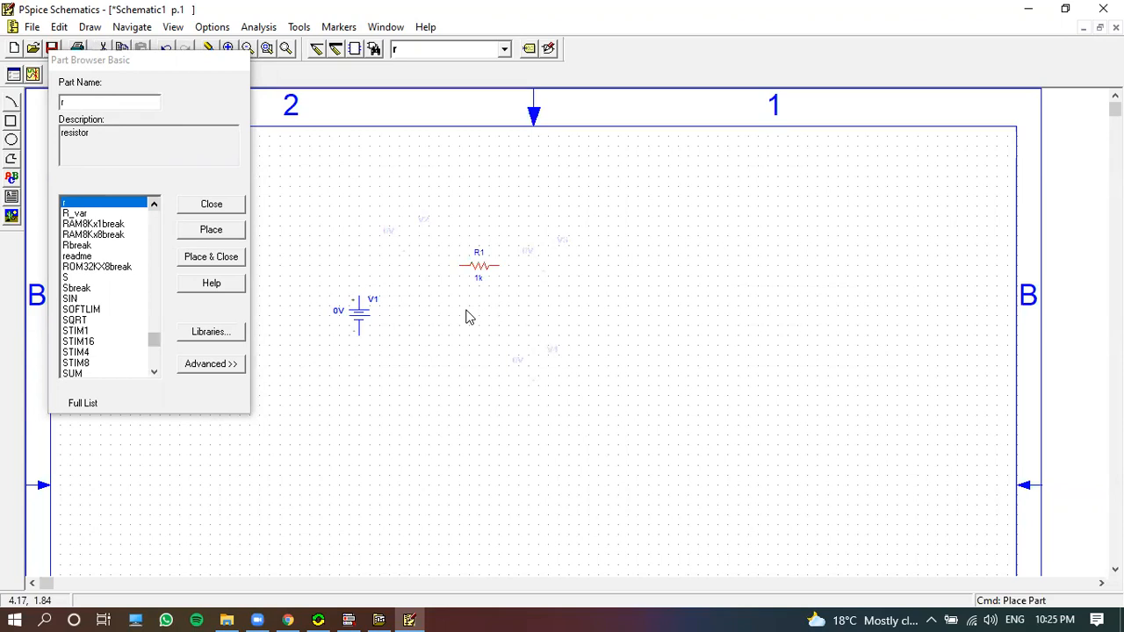
pyautogui.click(352, 214)
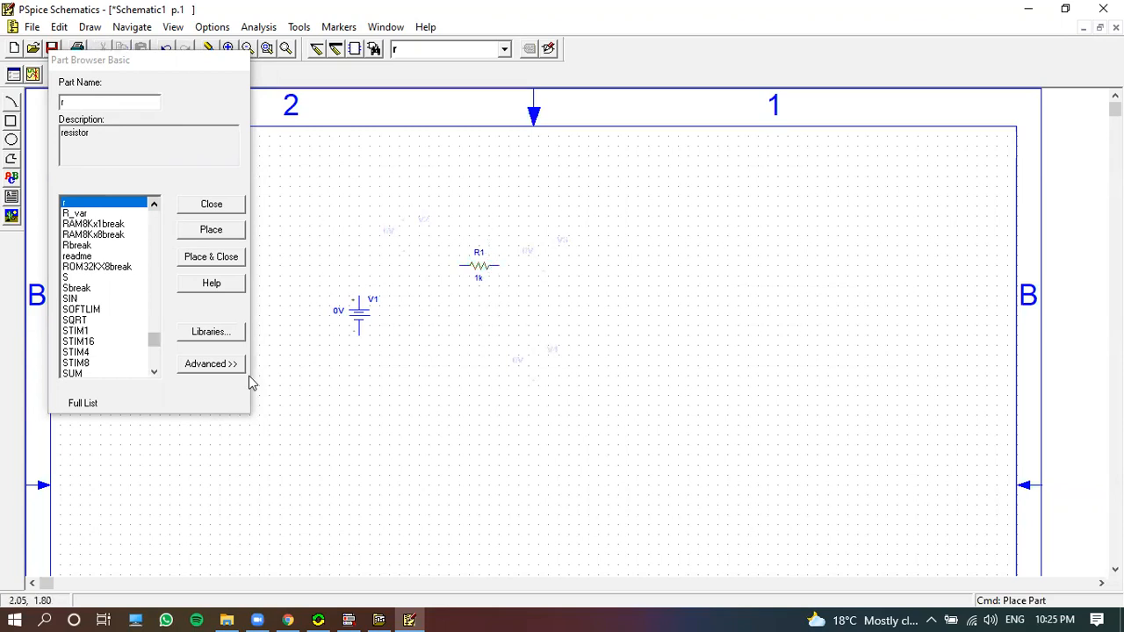
pyautogui.click(212, 205)
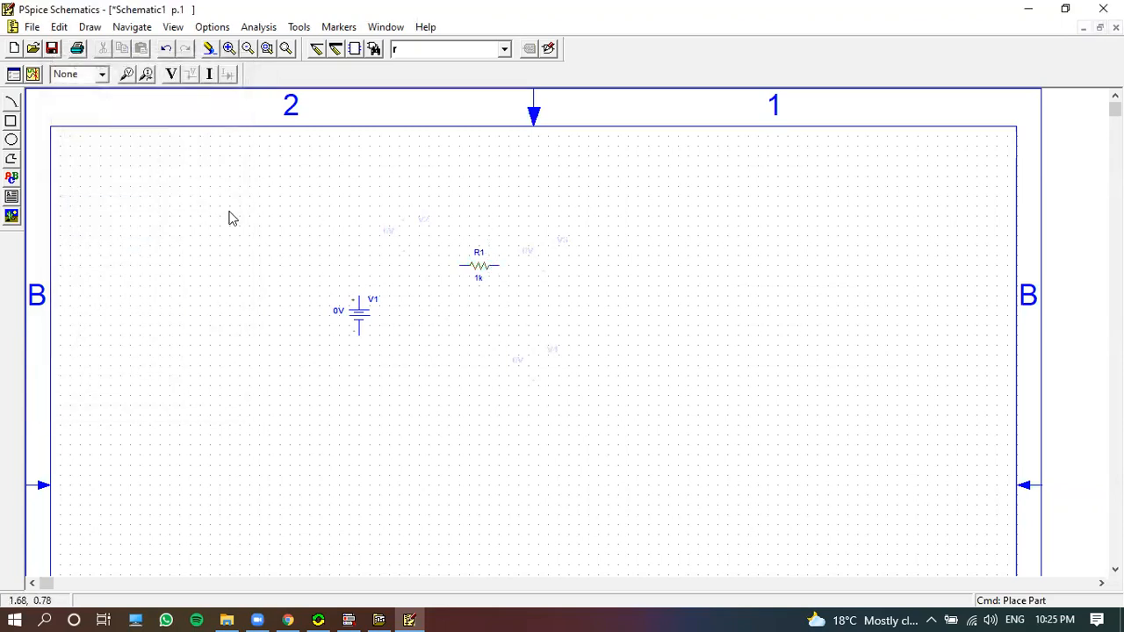
# Wire the voltage source and the resistor into a closed rectangular loop
pyautogui.click(318, 53)
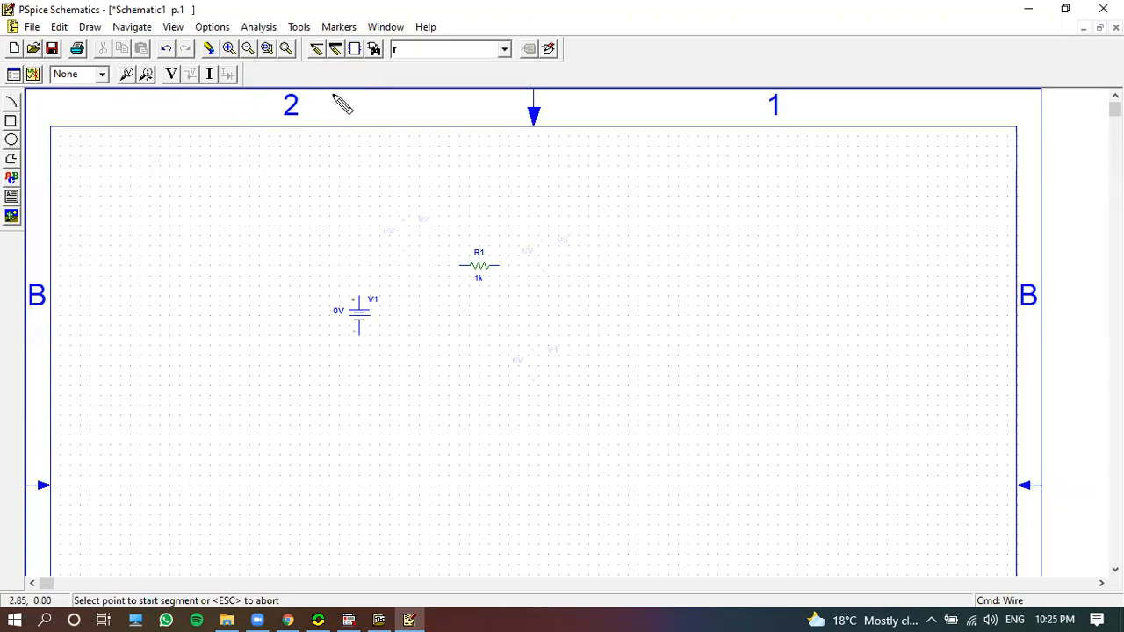
pyautogui.click(358, 298)
pyautogui.click(457, 265)
pyautogui.click(499, 265)
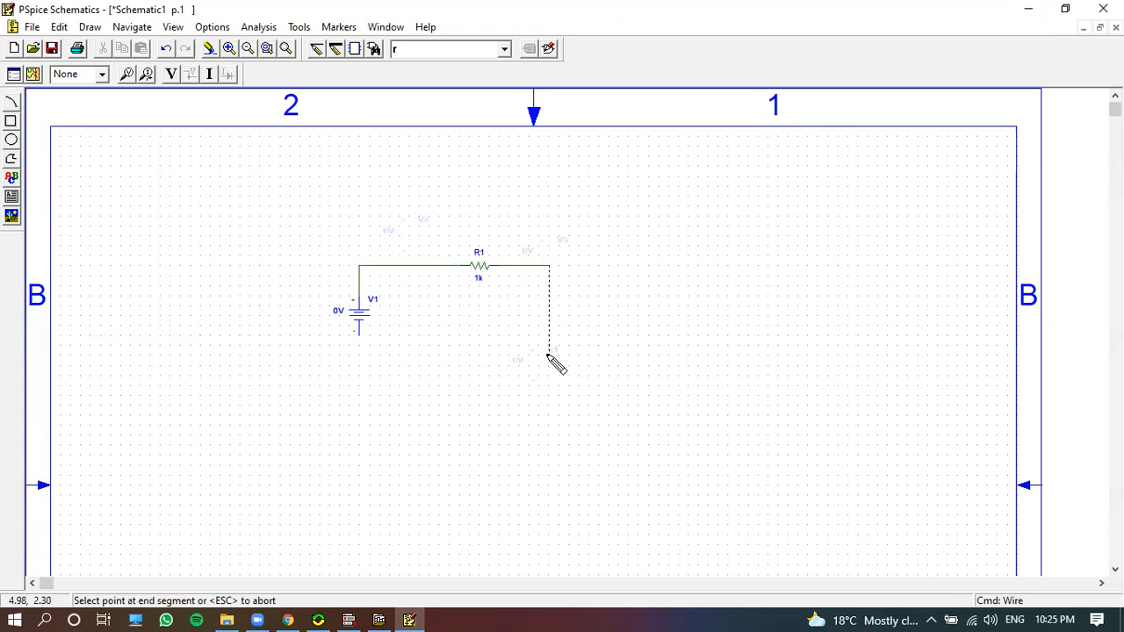
pyautogui.click(359, 355)
pyautogui.click(358, 331)
pyautogui.rightClick(576, 295)
pyautogui.click(398, 373)
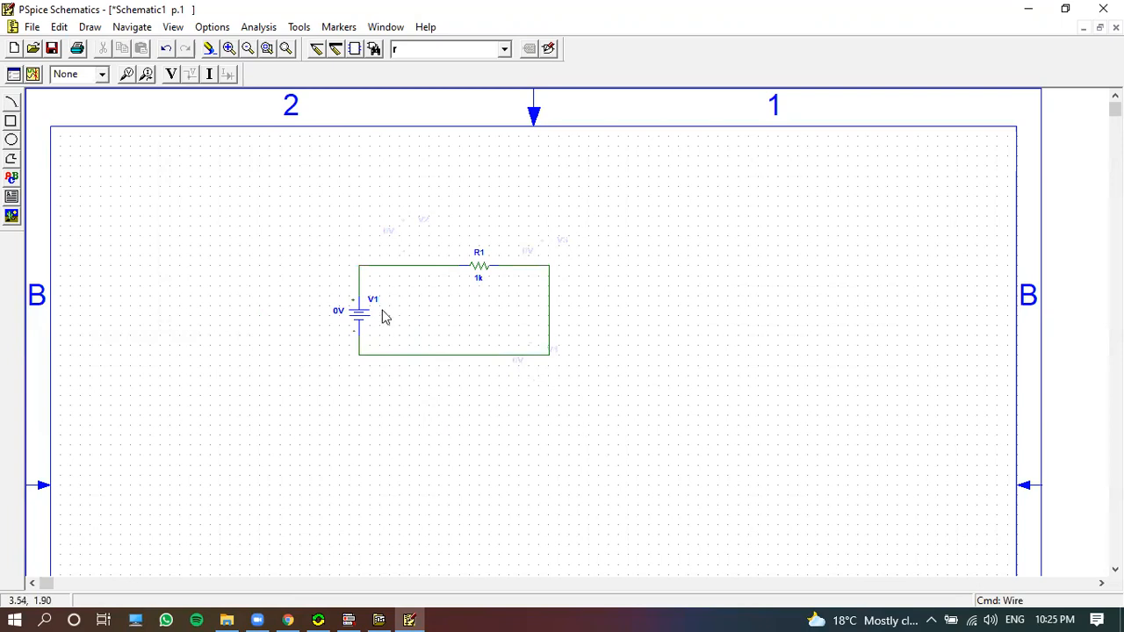
# Shift the resistor's value label slightly lower and confirm its value as 1k
pyautogui.click(477, 276)
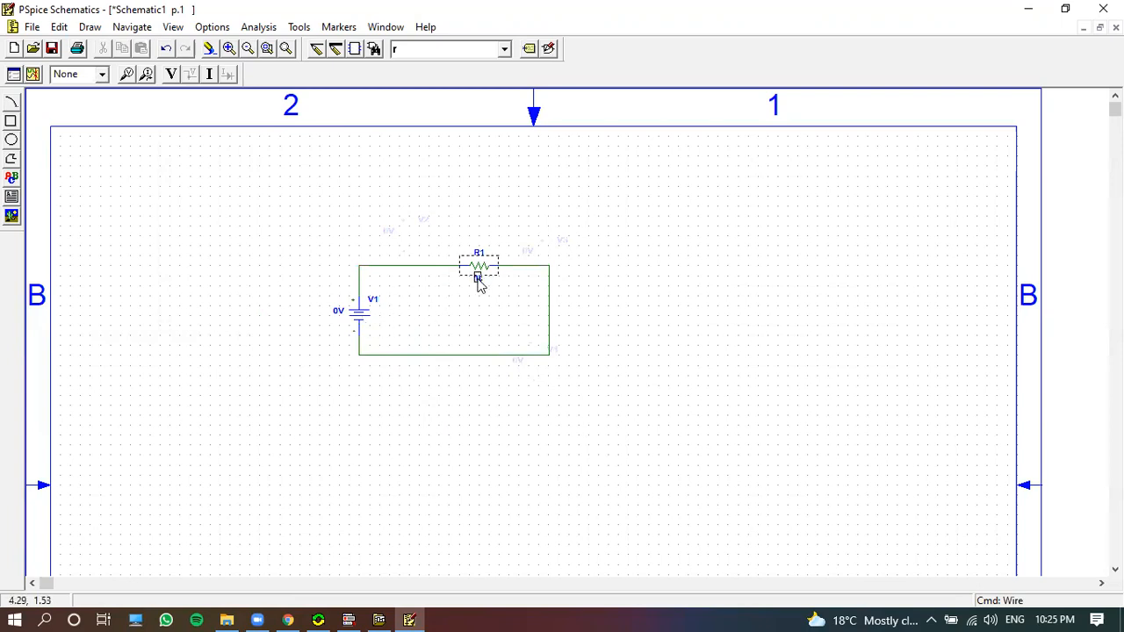
pyautogui.click(492, 298)
pyautogui.doubleClick(478, 283)
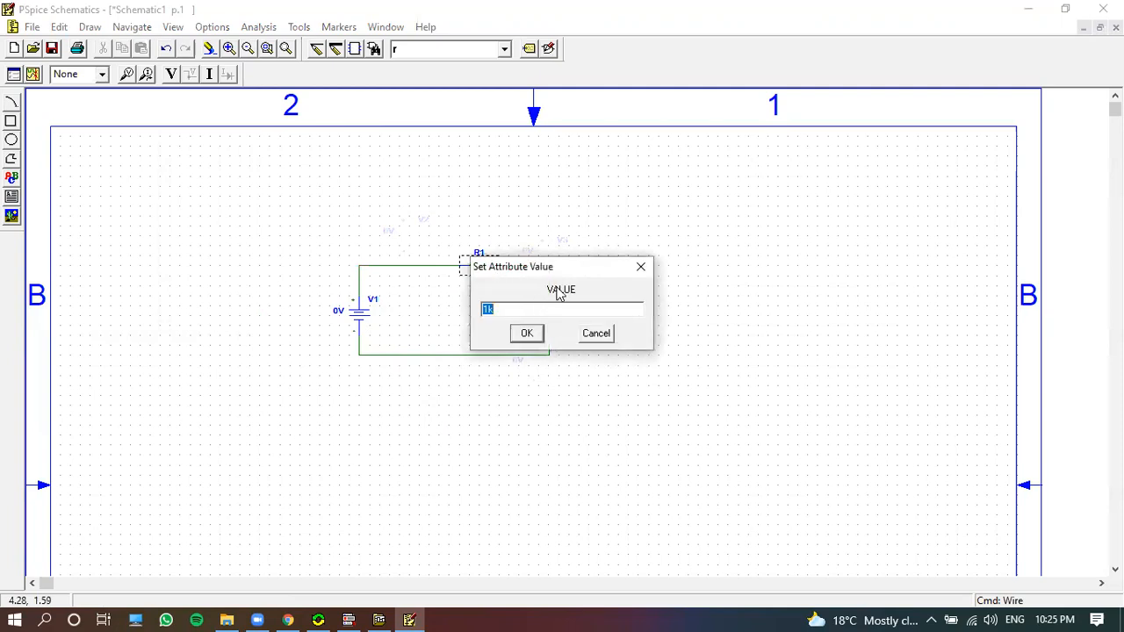
pyautogui.moveTo(518, 276); pyautogui.dragTo(522, 311)
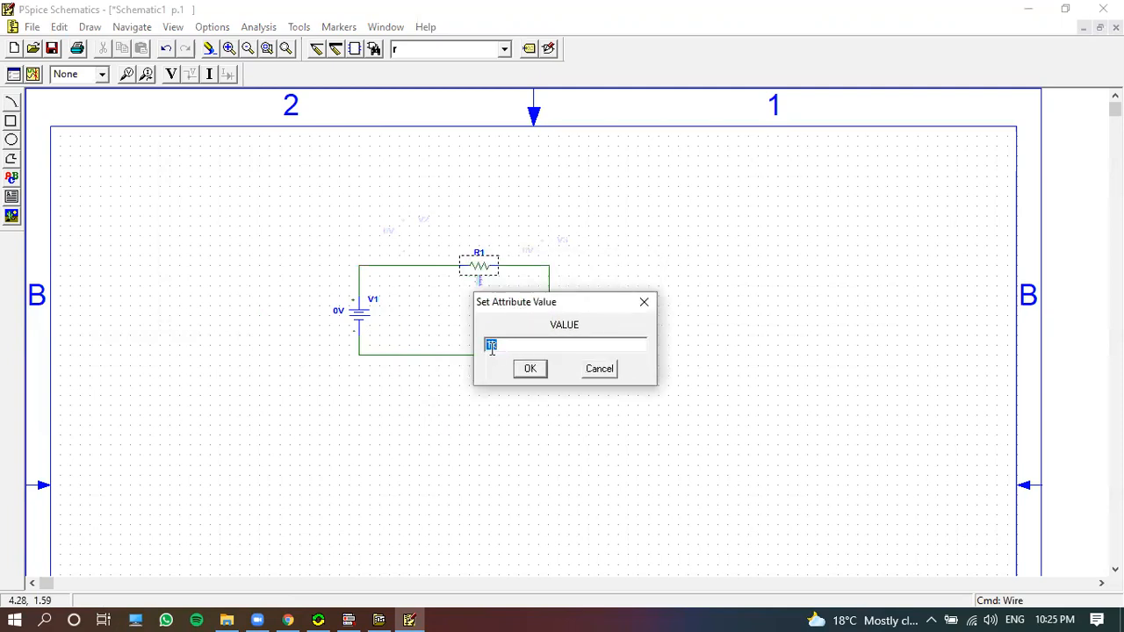
pyautogui.click(532, 369)
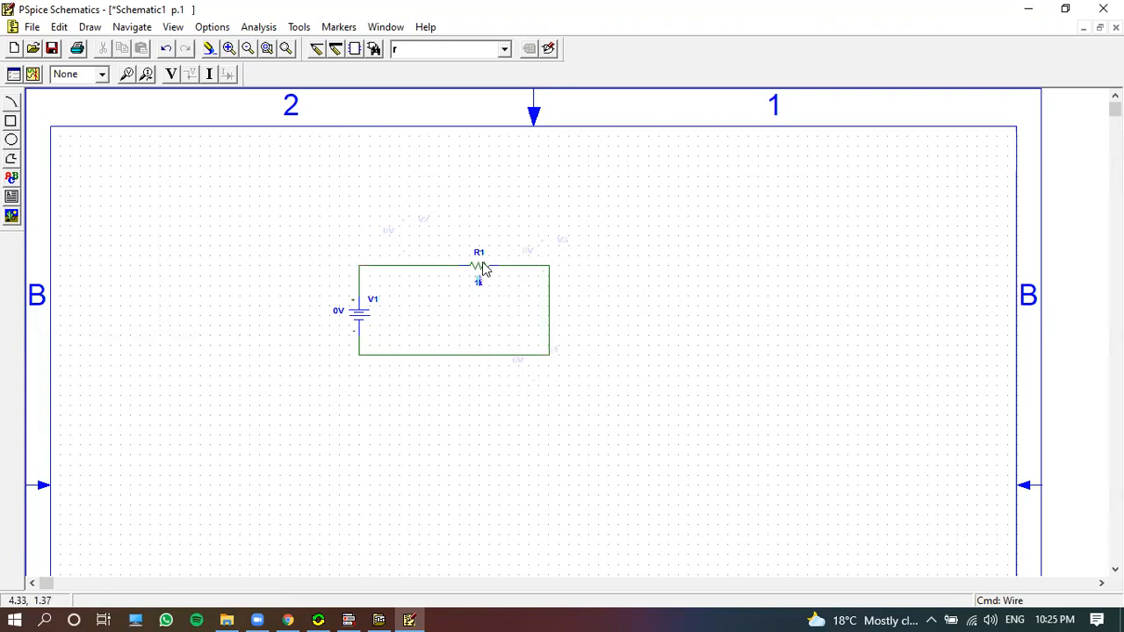
# View the resistor's reference designator settings and close them without changes
pyautogui.doubleClick(479, 254)
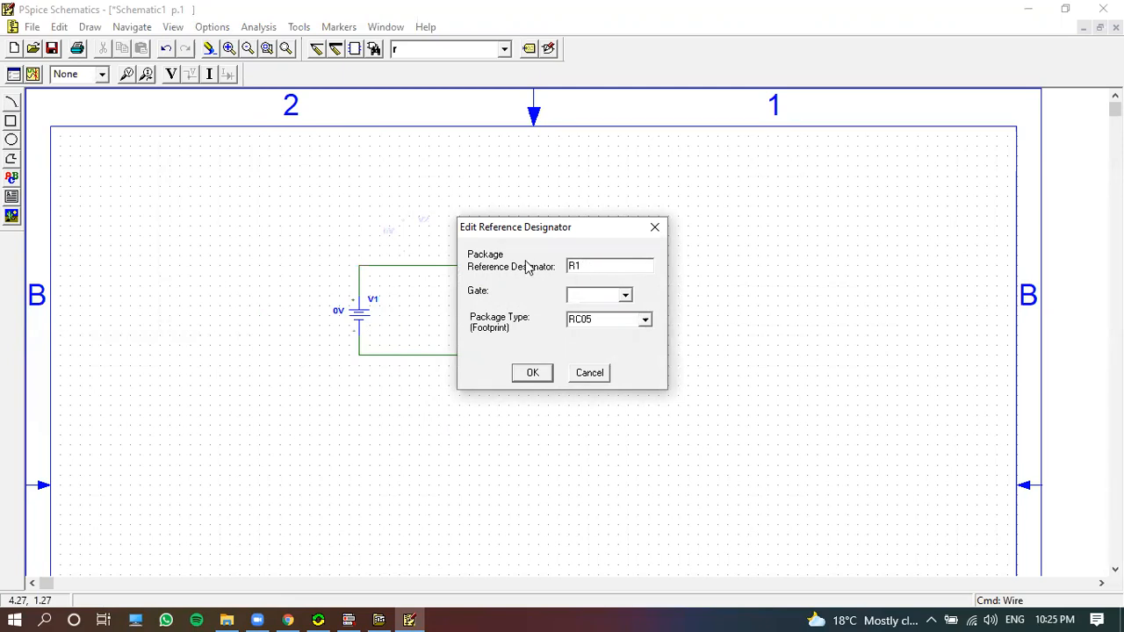
pyautogui.click(659, 228)
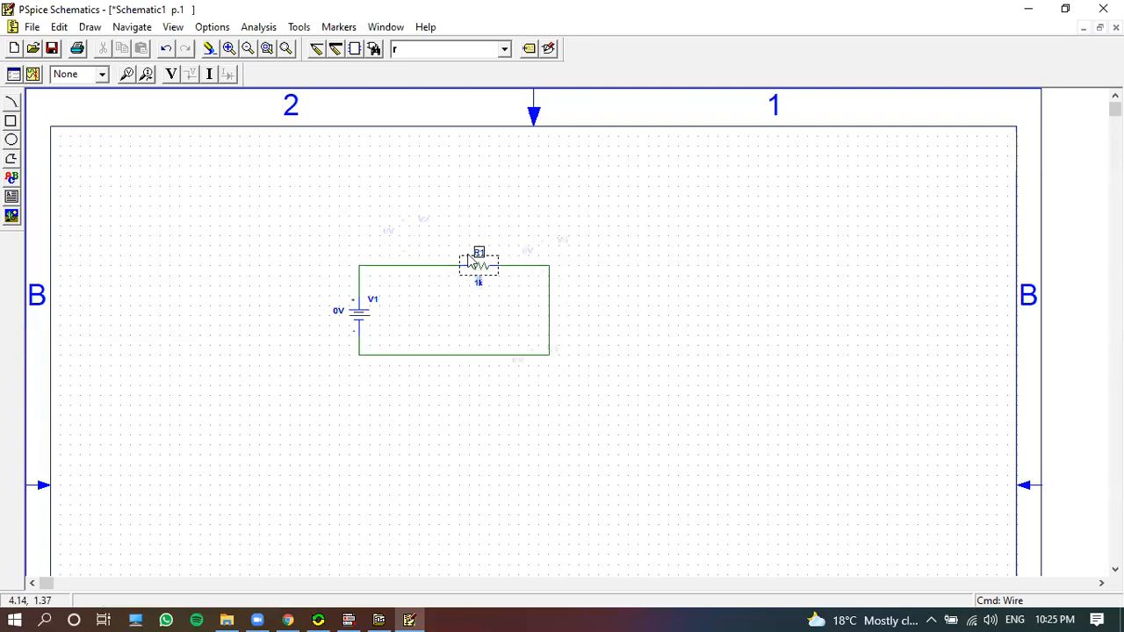
pyautogui.click(489, 274)
# Rename the voltage source Vin and set its DC value to 10V
pyautogui.doubleClick(373, 302)
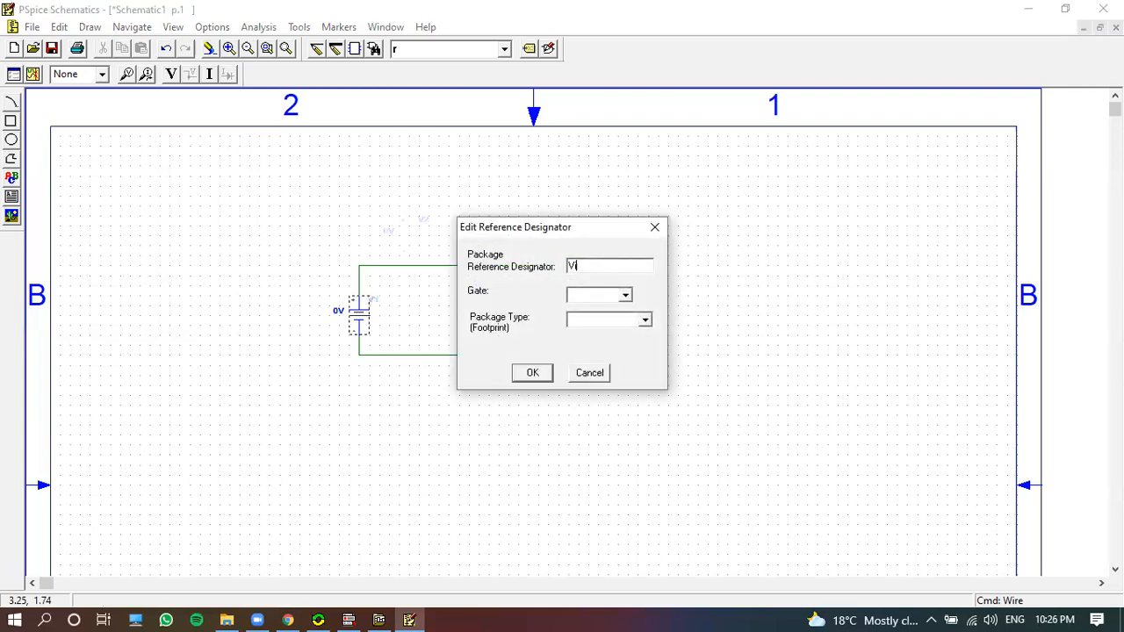
pyautogui.click(533, 372)
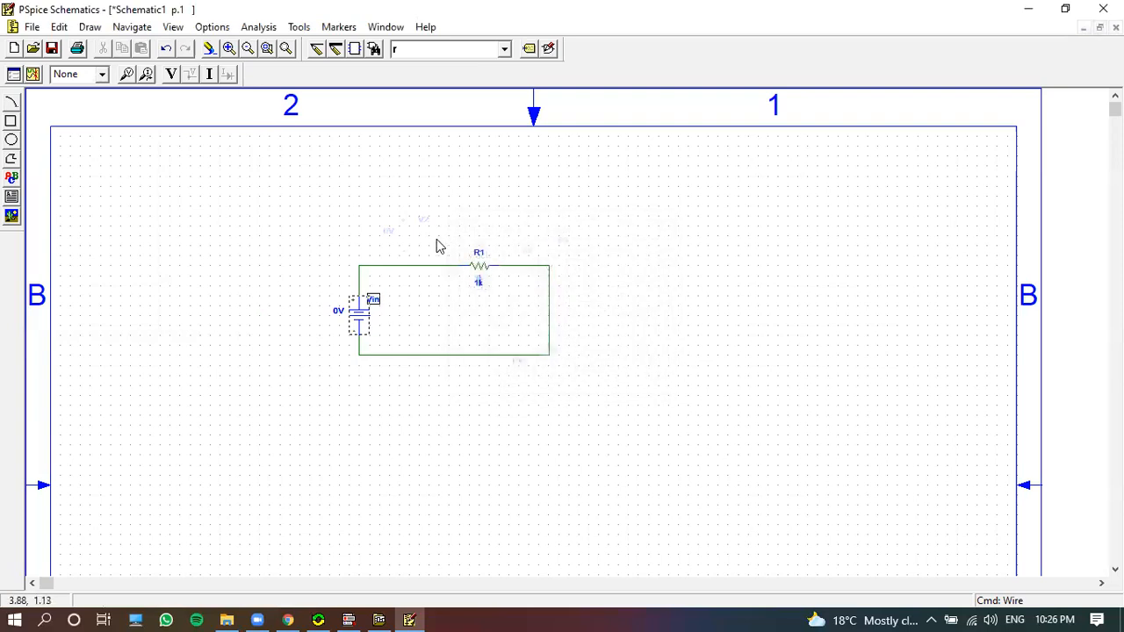
pyautogui.doubleClick(339, 314)
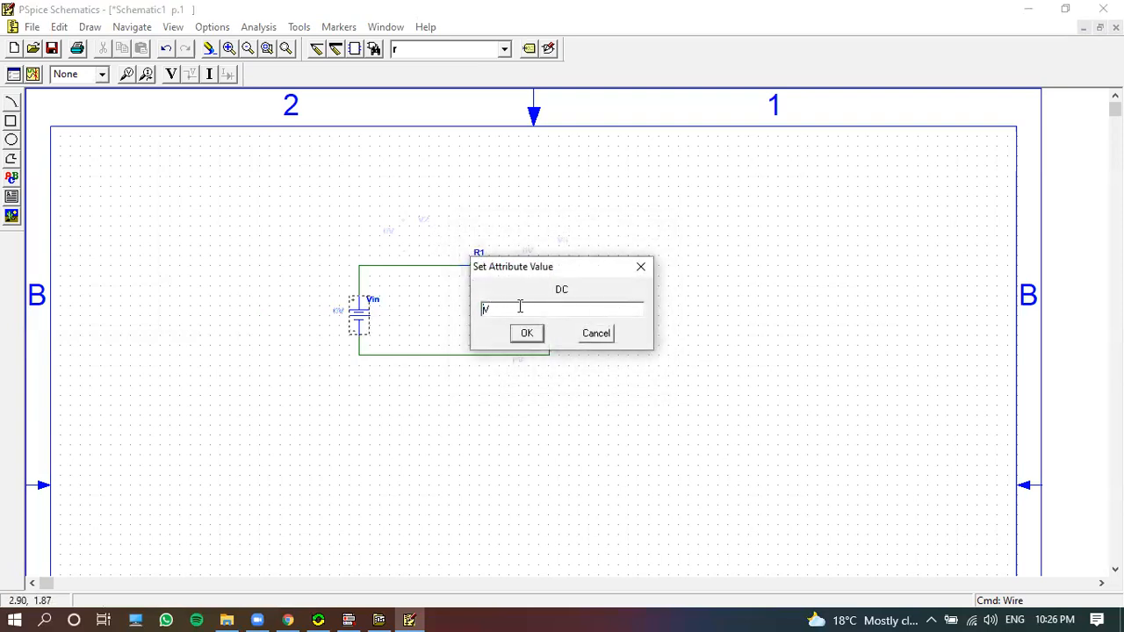
pyautogui.click(519, 338)
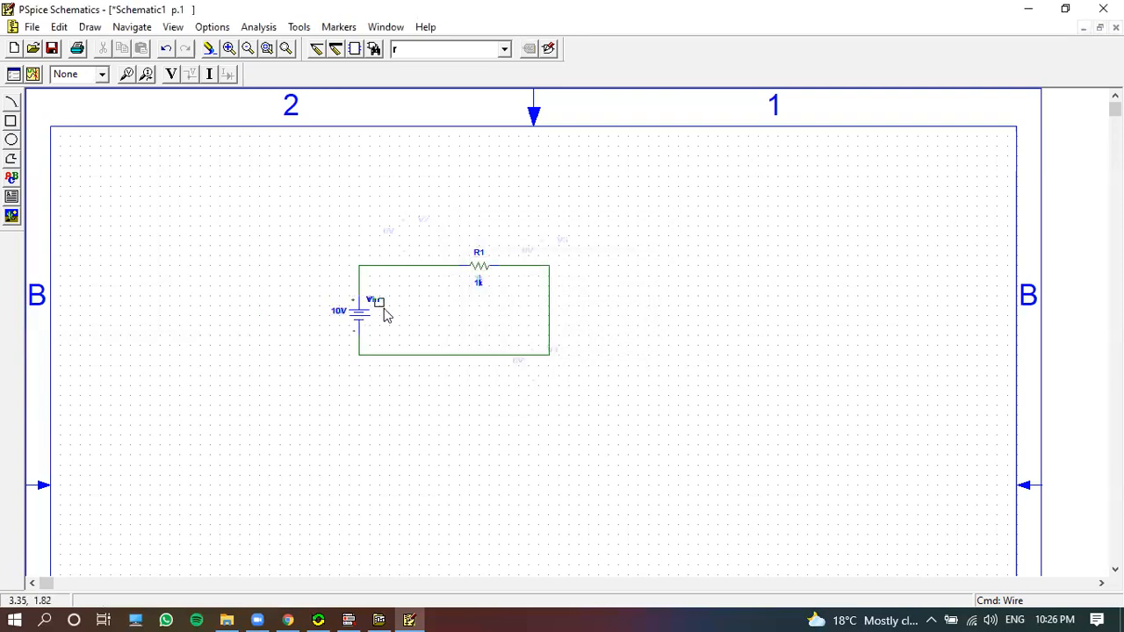
# Move the voltage source's name label slightly down beside its symbol
pyautogui.moveTo(369, 300)
pyautogui.mouseDown()
pyautogui.moveTo(383, 296)
pyautogui.moveTo(370, 300)
pyautogui.moveTo(380, 311)
pyautogui.moveTo(389, 289)
pyautogui.moveTo(374, 303)
pyautogui.mouseUp()
pyautogui.moveTo(375, 303); pyautogui.dragTo(380, 313)
# Label the wire between the source and the resistor Vin and the wire on the resistor's other side Vout
pyautogui.doubleClick(413, 269)
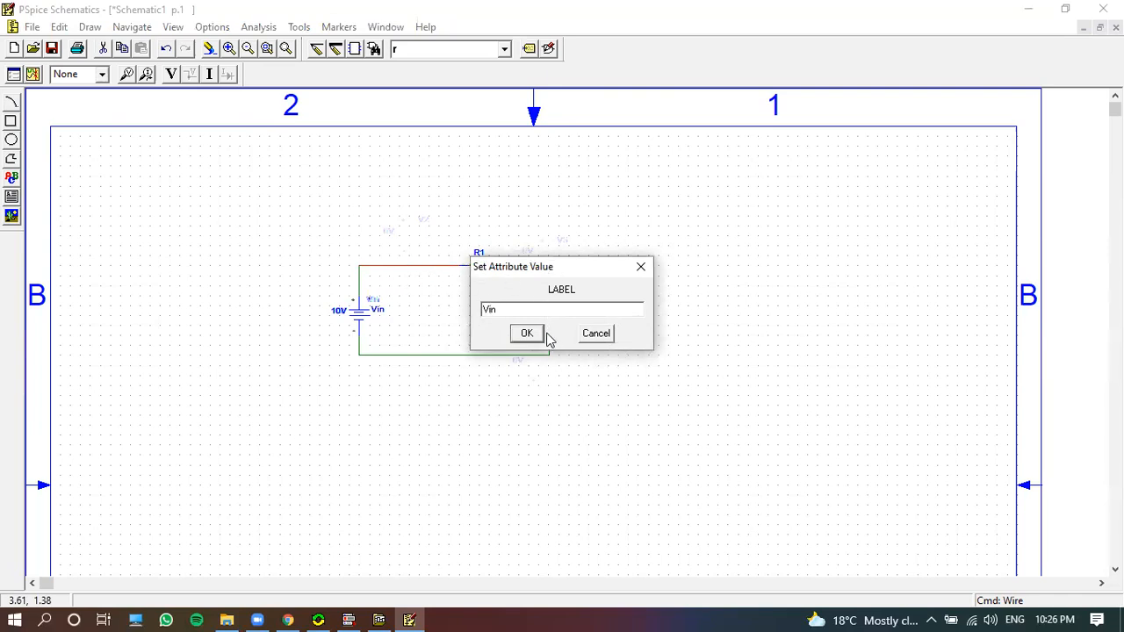
pyautogui.click(537, 334)
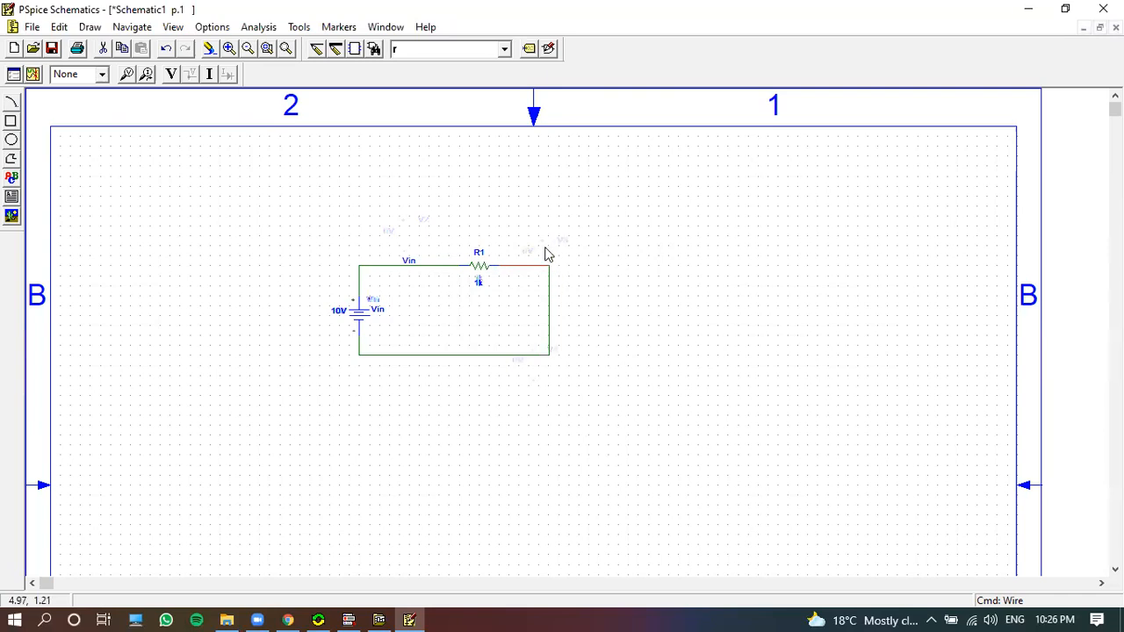
pyautogui.doubleClick(532, 271)
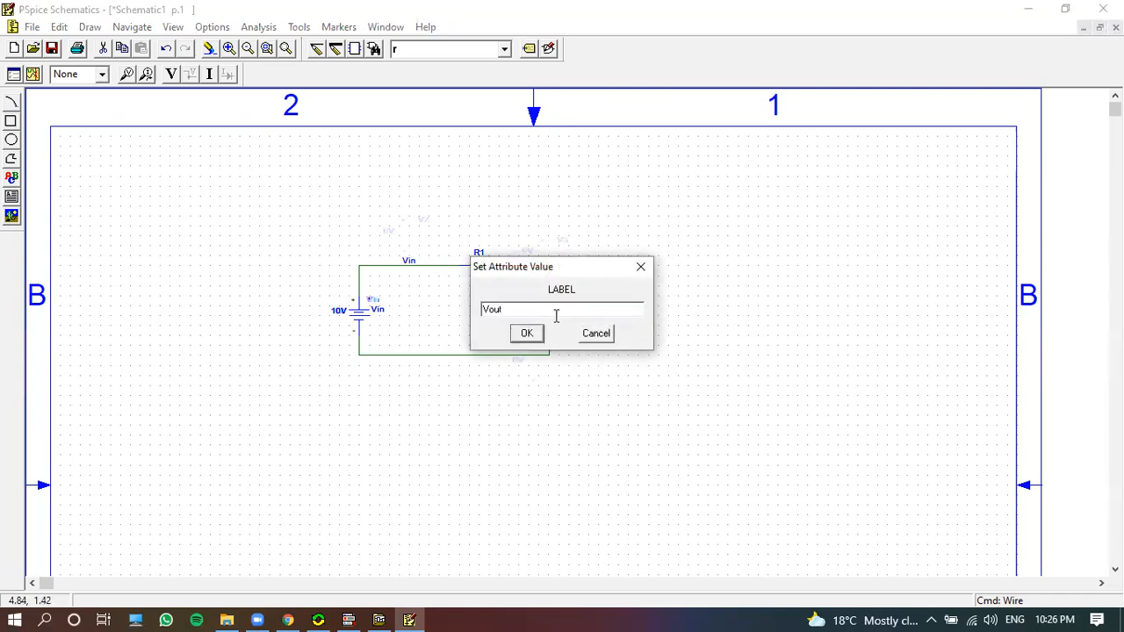
pyautogui.click(527, 333)
pyautogui.click(573, 236)
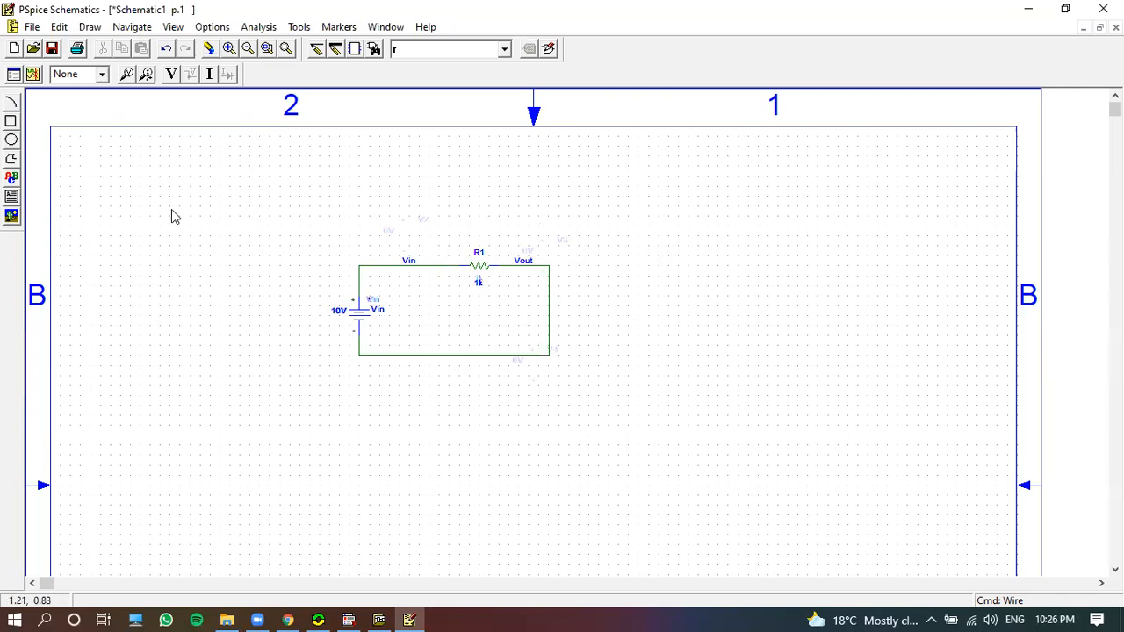
# Set up a linear DC sweep of the voltage source Vin from 0 to 10 V
pyautogui.click(13, 75)
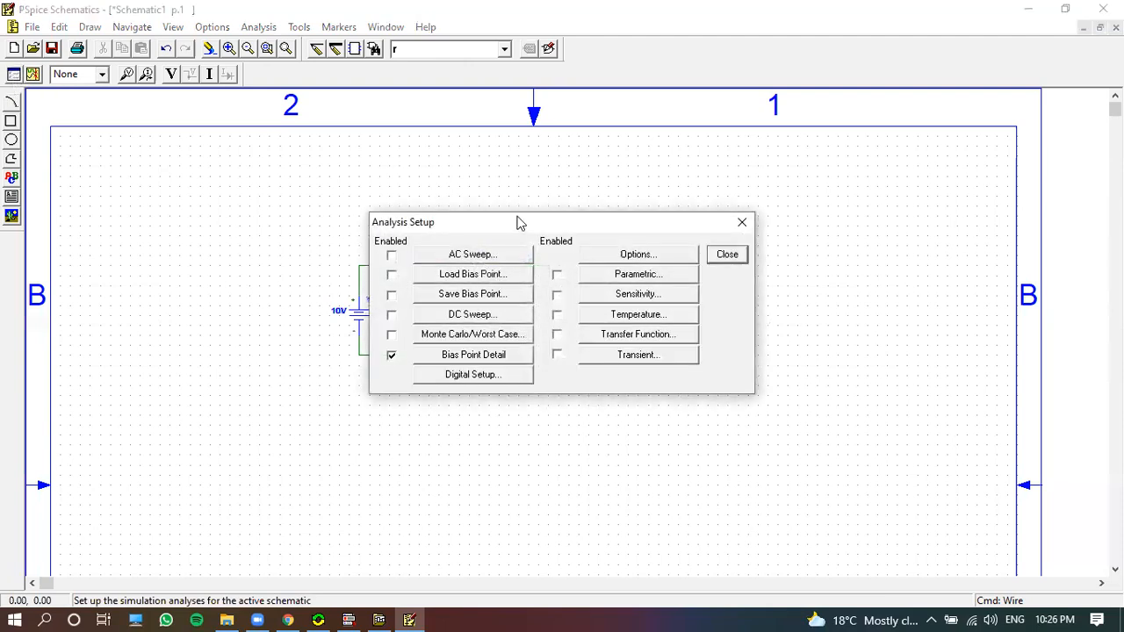
pyautogui.moveTo(516, 227); pyautogui.dragTo(606, 216)
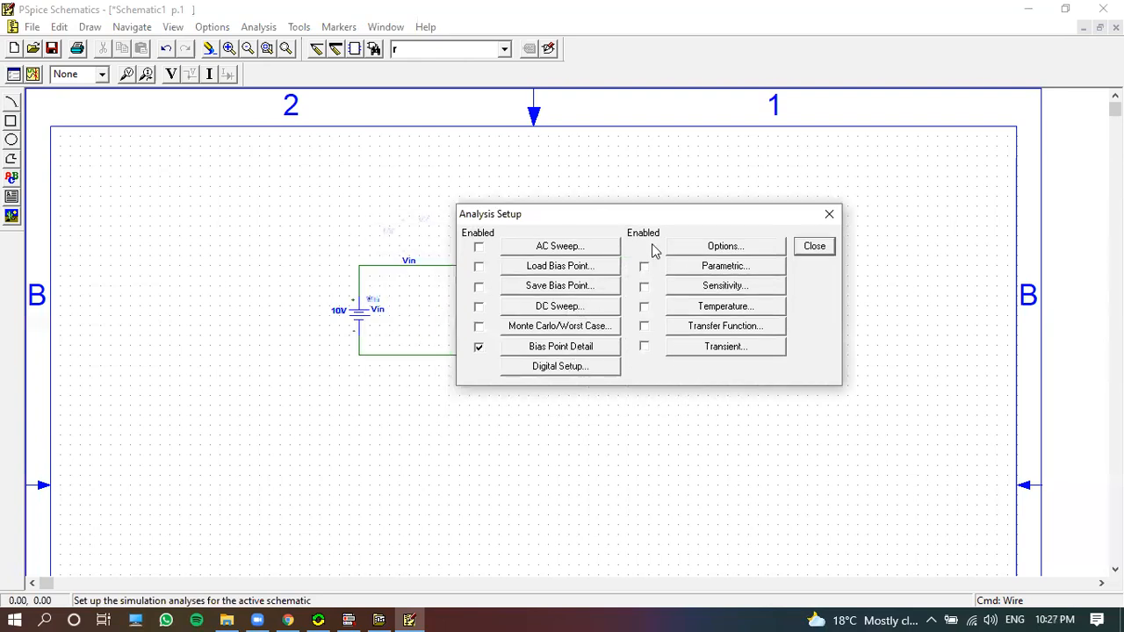
pyautogui.click(571, 315)
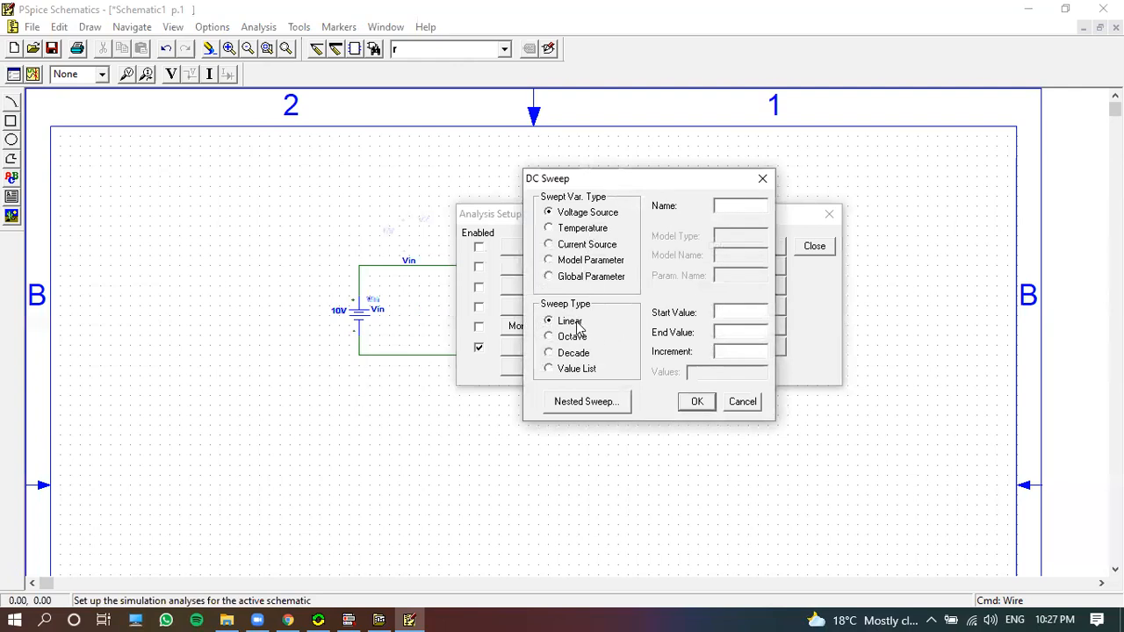
pyautogui.click(742, 211)
pyautogui.click(732, 314)
pyautogui.click(742, 334)
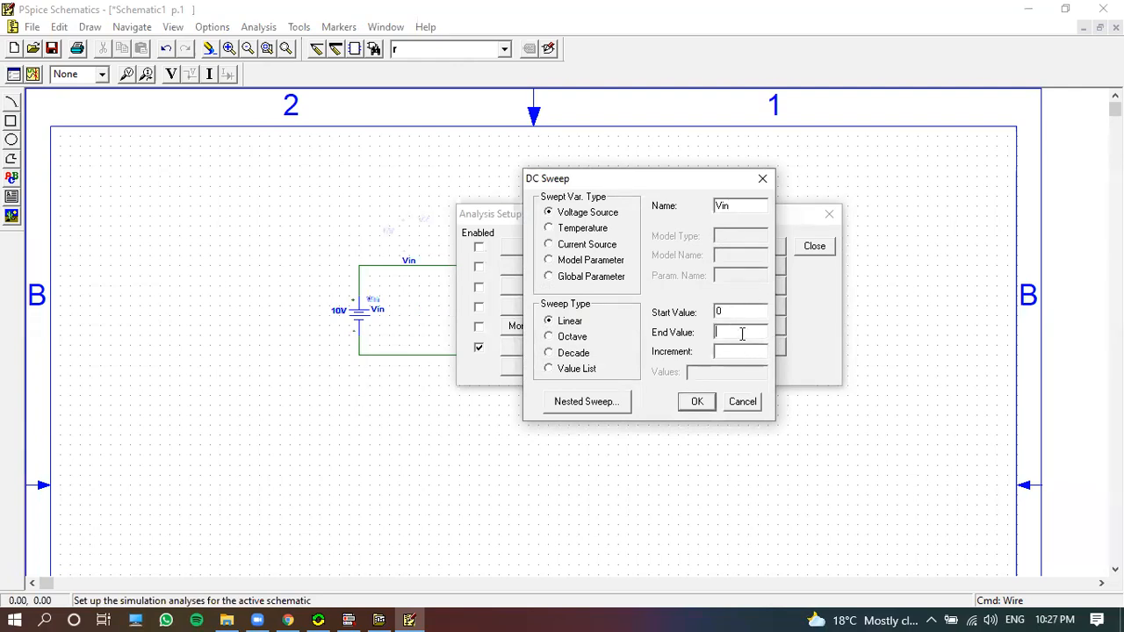
pyautogui.click(696, 403)
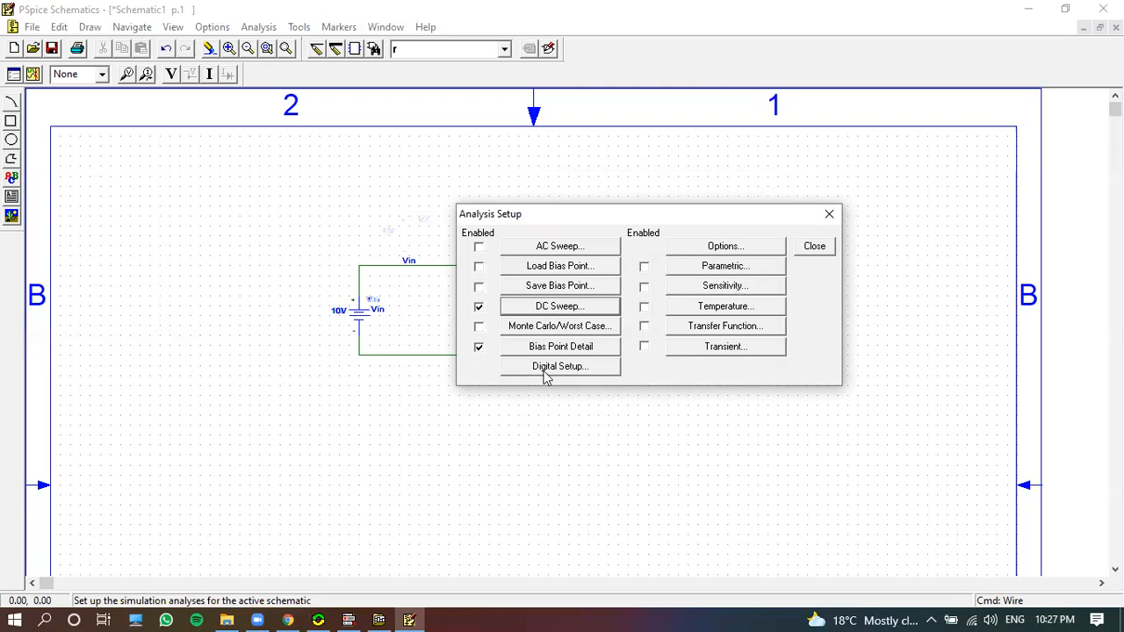
pyautogui.click(823, 251)
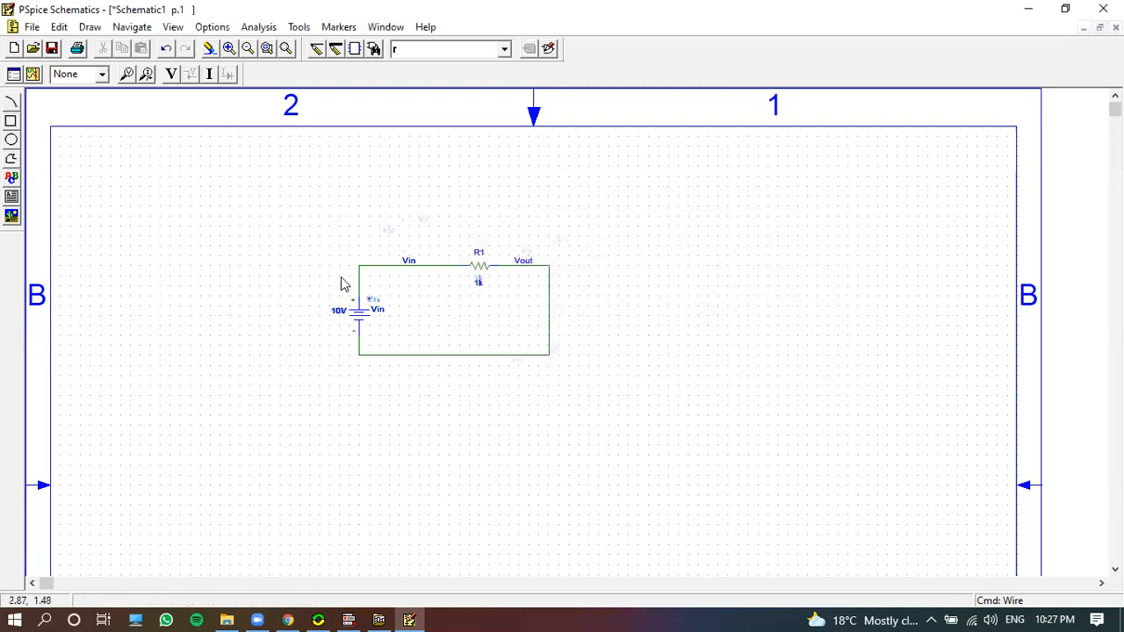
# Start simulating the circuit, saving the schematic as test1 in the PSPICE folder
pyautogui.click(34, 74)
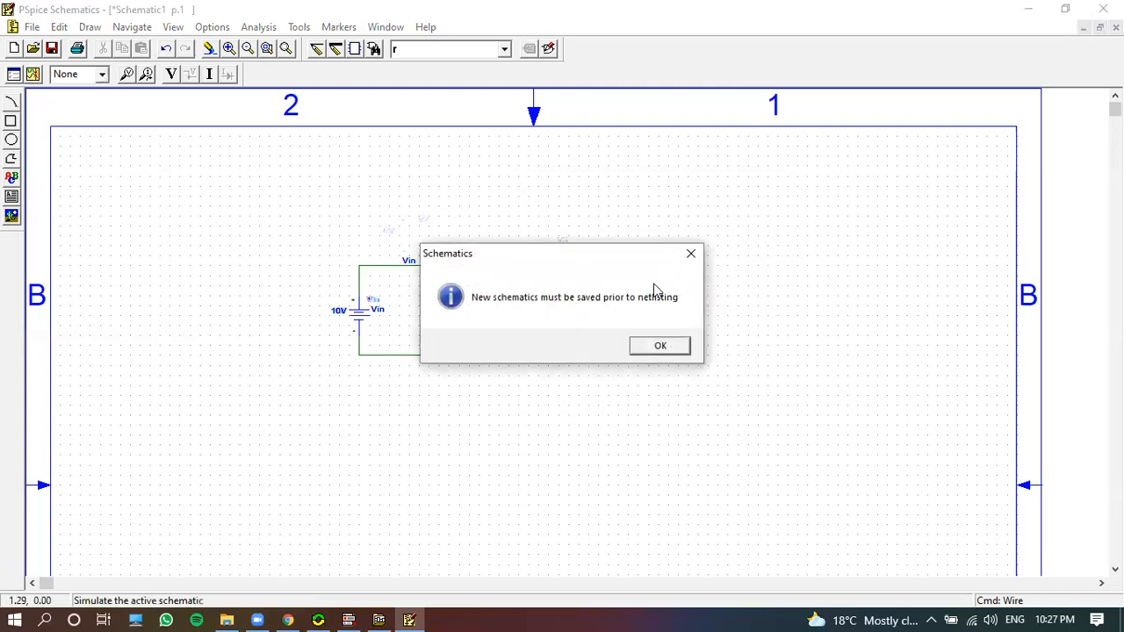
pyautogui.click(660, 347)
pyautogui.click(440, 358)
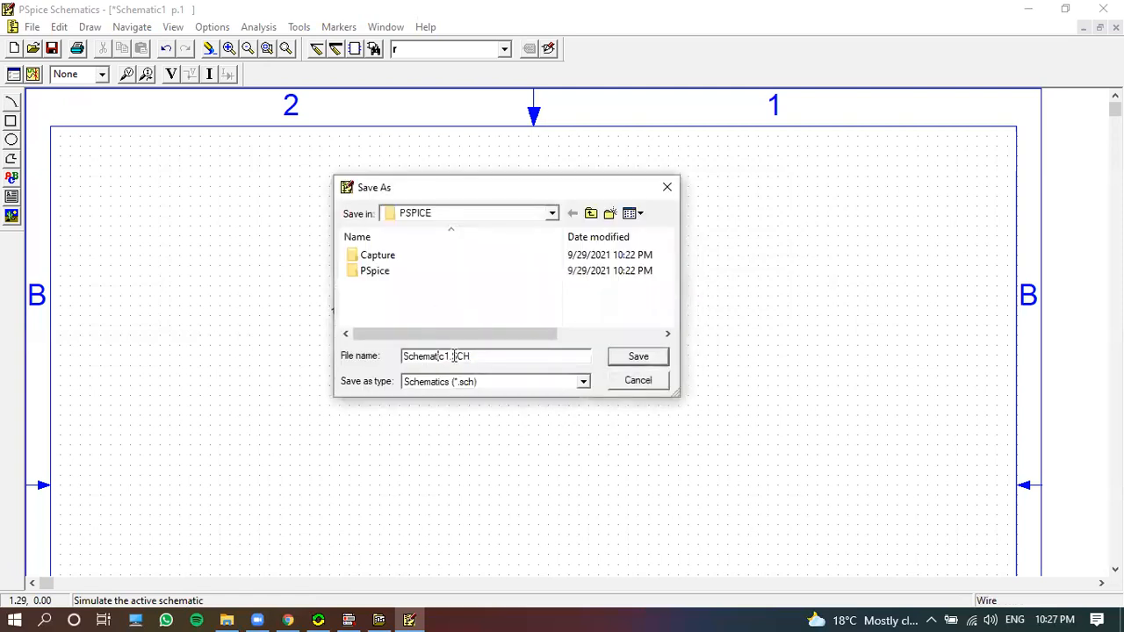
pyautogui.moveTo(447, 359); pyautogui.dragTo(346, 369)
pyautogui.write('te')
pyautogui.click(625, 357)
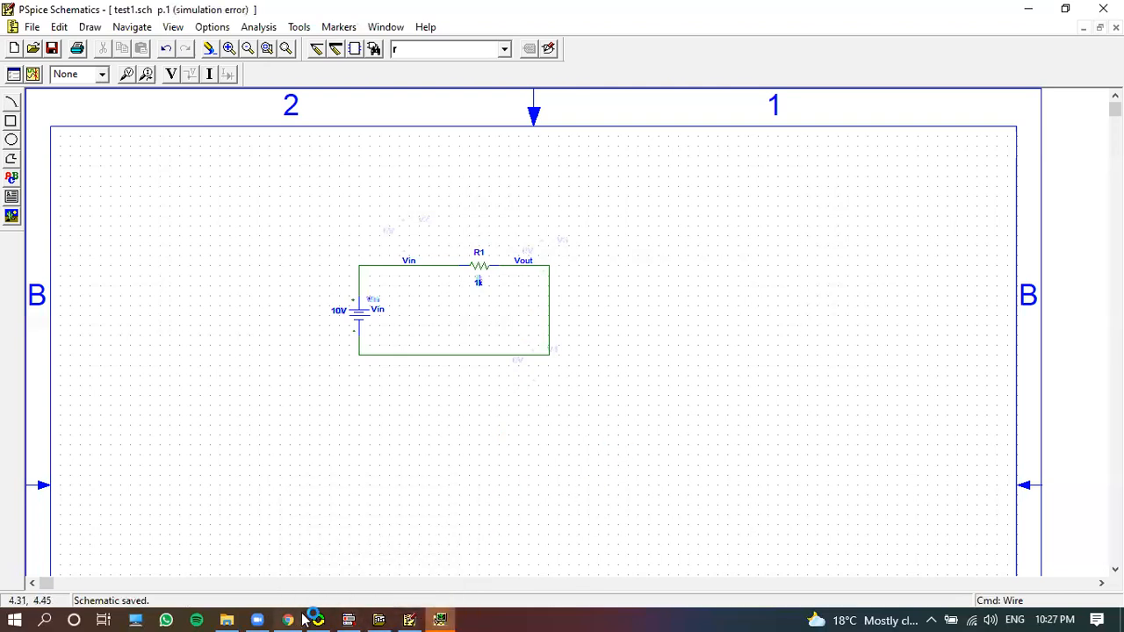
# Read the simulation messages in PSpice A/D, close it, and return to the schematic
pyautogui.click(444, 617)
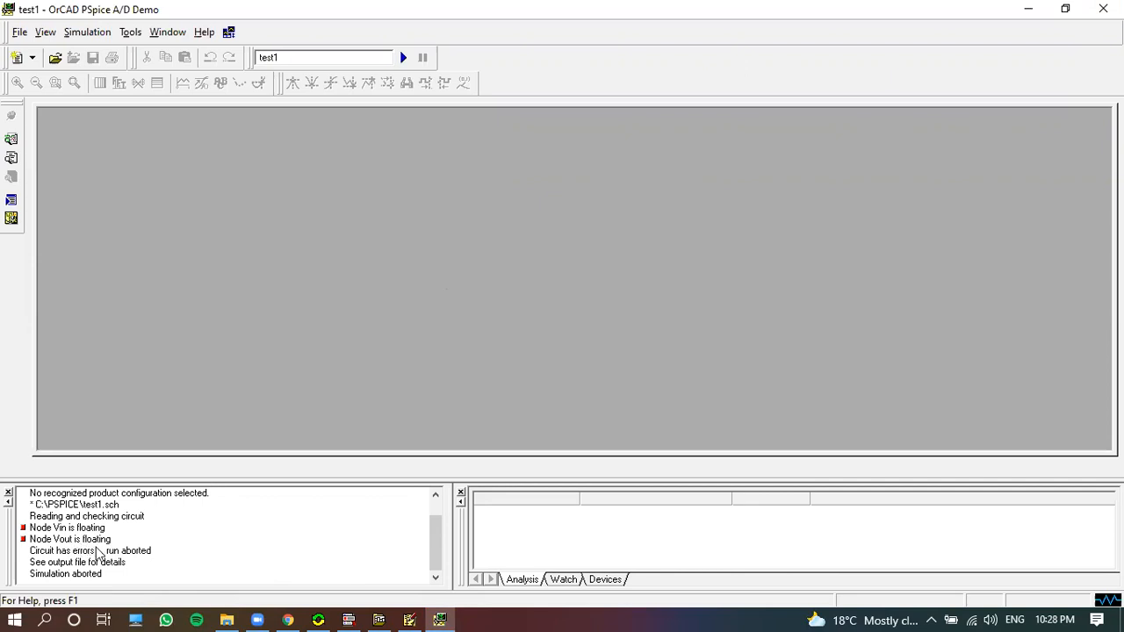
pyautogui.click(1103, 8)
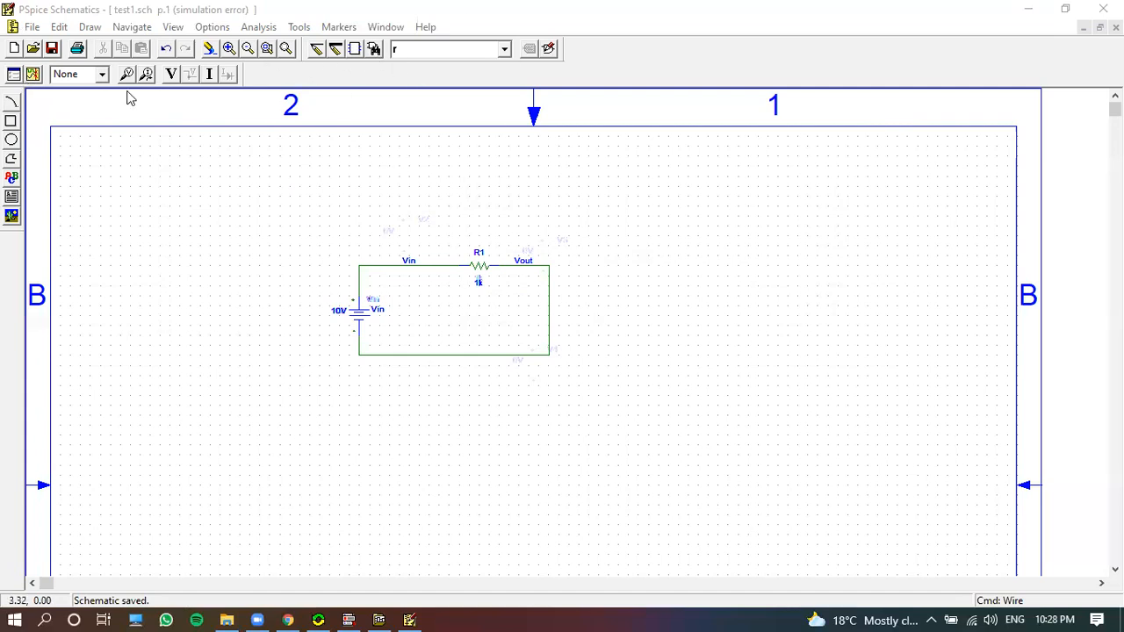
pyautogui.click(485, 263)
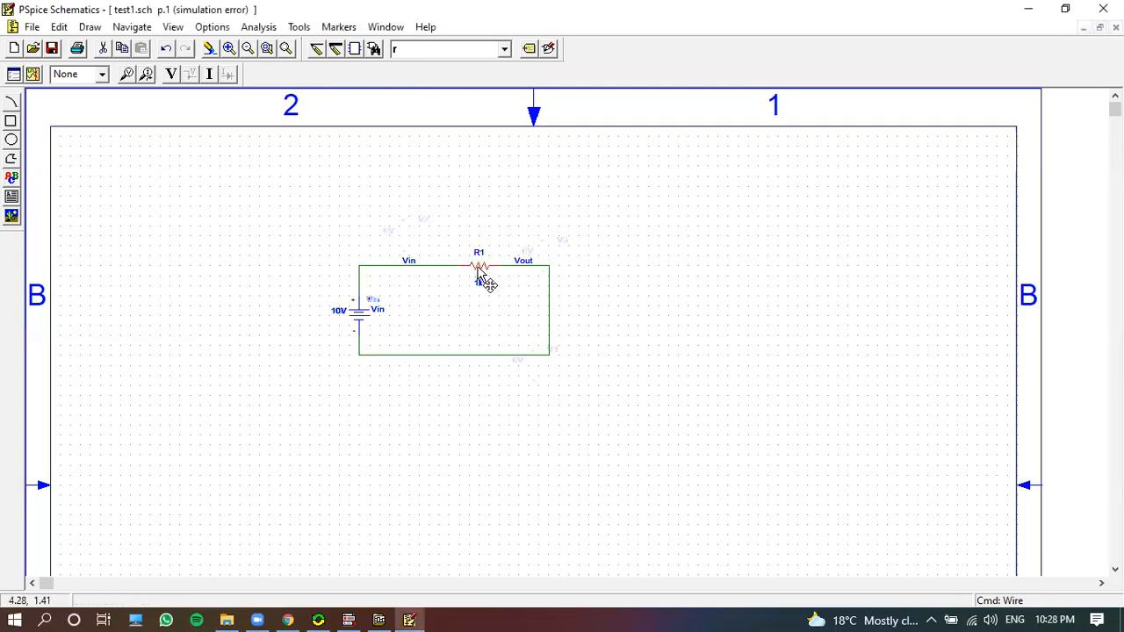
# Place an earth ground part (EGND) on the circuit's lower wire
pyautogui.click(375, 50)
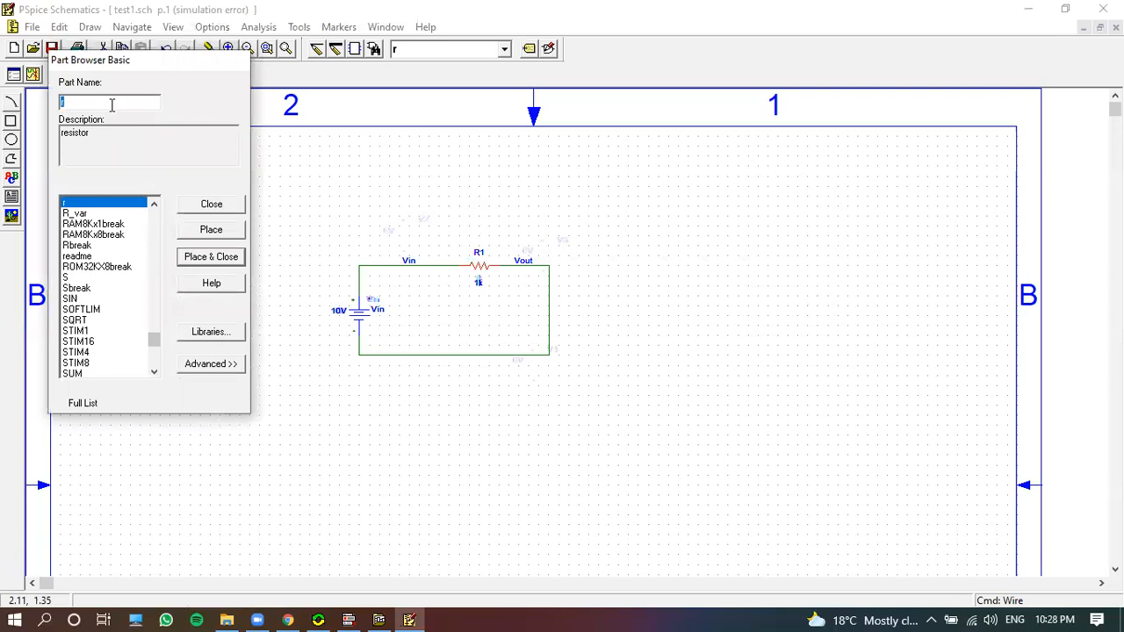
pyautogui.write('E')
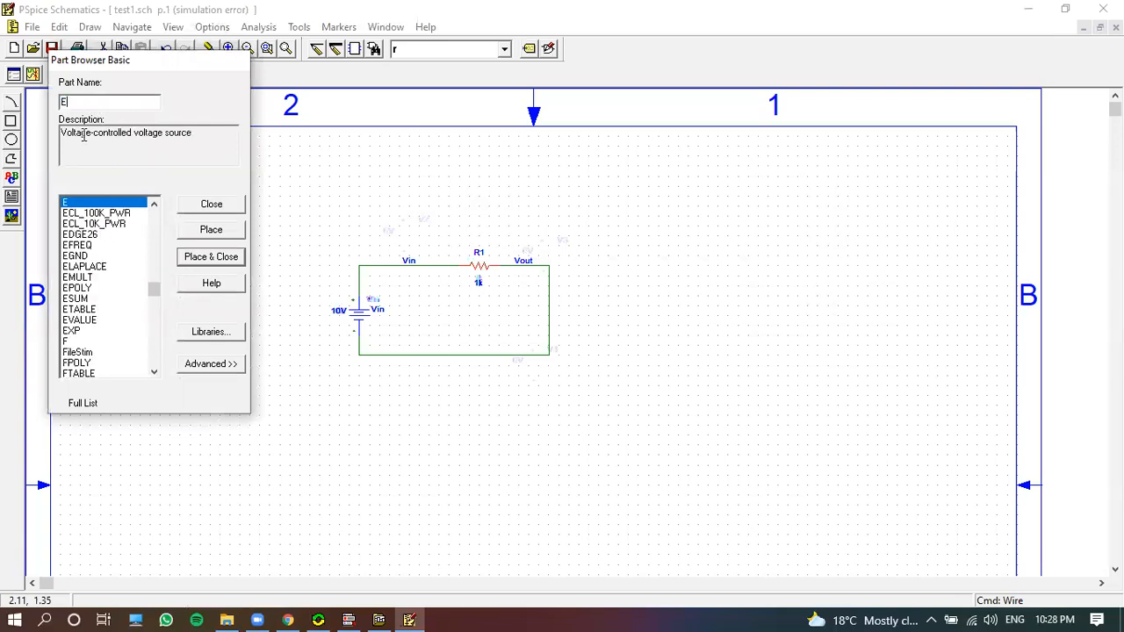
pyautogui.write('gr')
pyautogui.moveTo(68, 133); pyautogui.dragTo(96, 133)
pyautogui.click(70, 132)
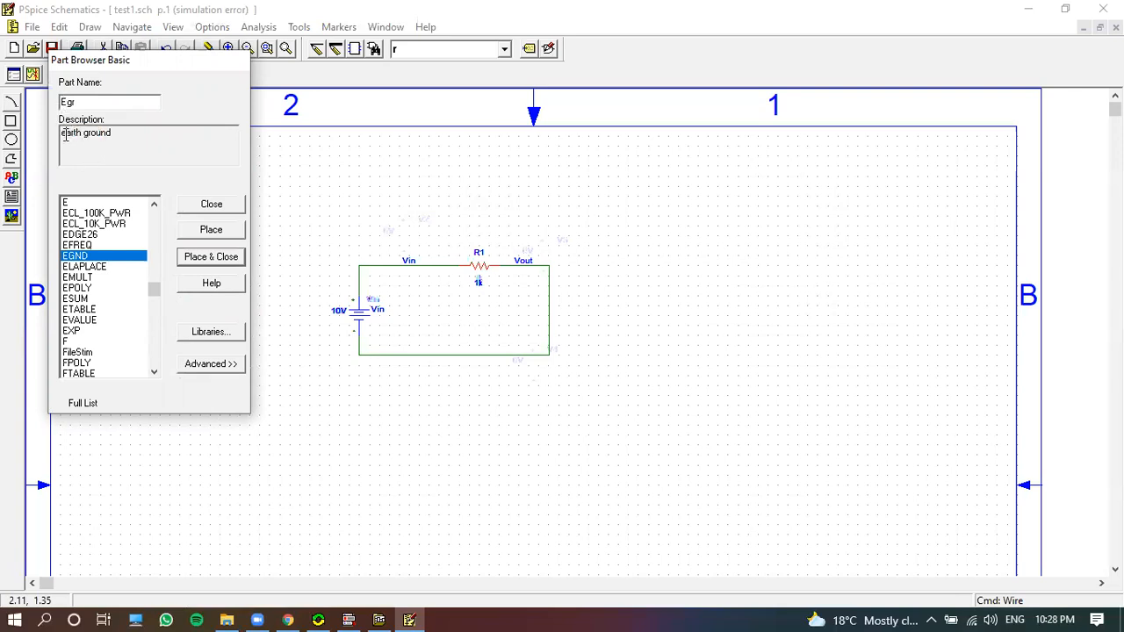
pyautogui.click(112, 259)
pyautogui.doubleClick(101, 261)
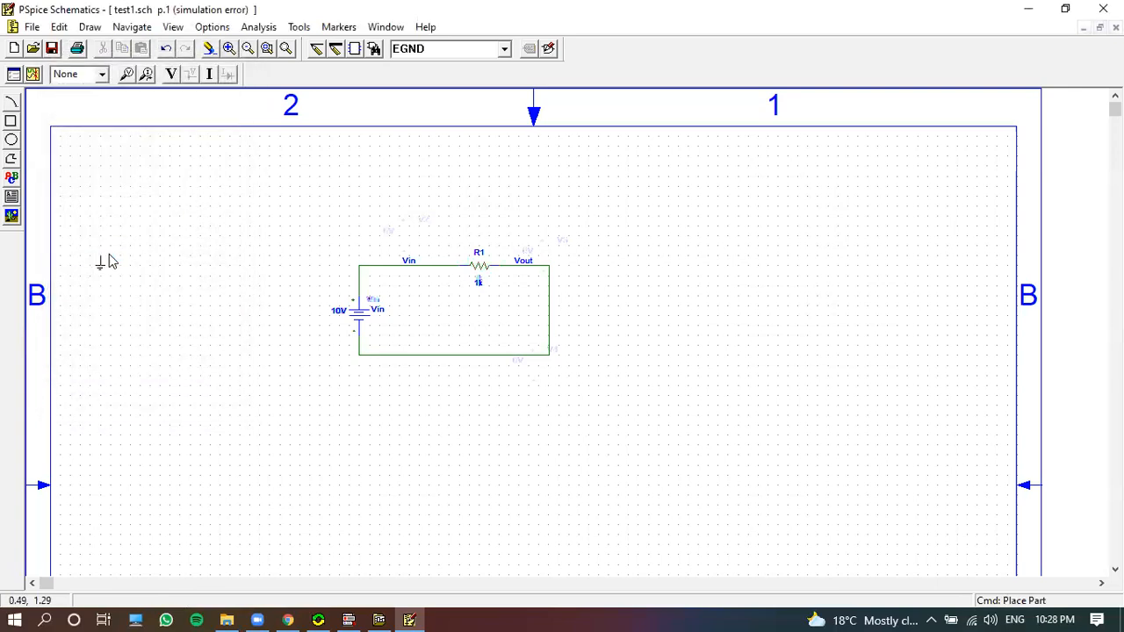
pyautogui.click(419, 361)
pyautogui.rightClick(619, 314)
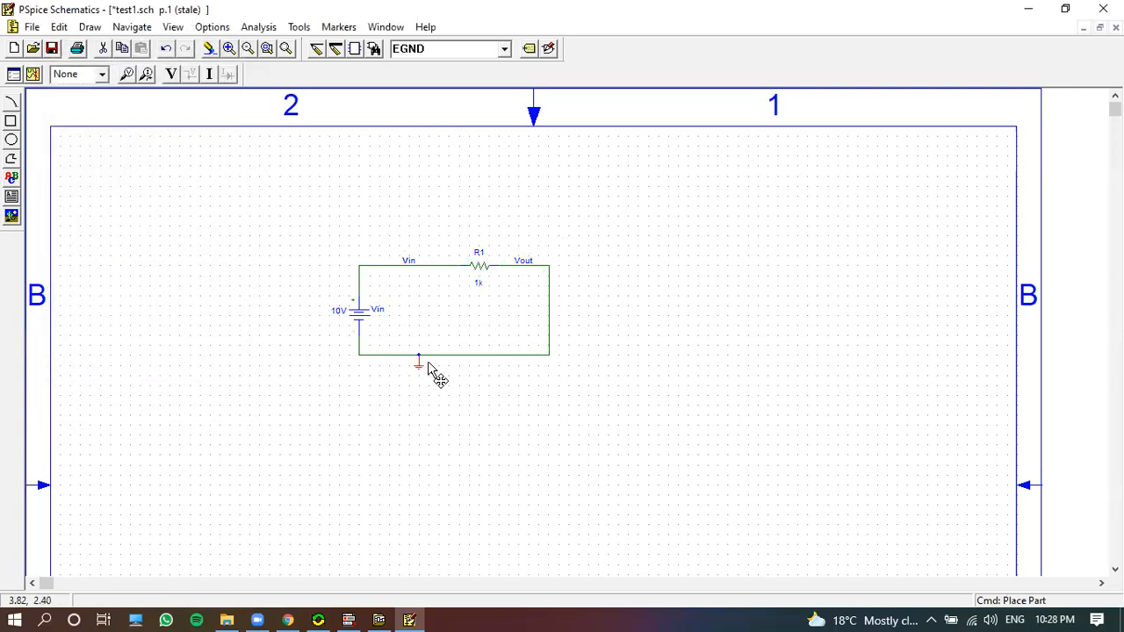
# Rerun the simulation, check the sweep output in PSpice A/D, and return to the schematic
pyautogui.click(34, 75)
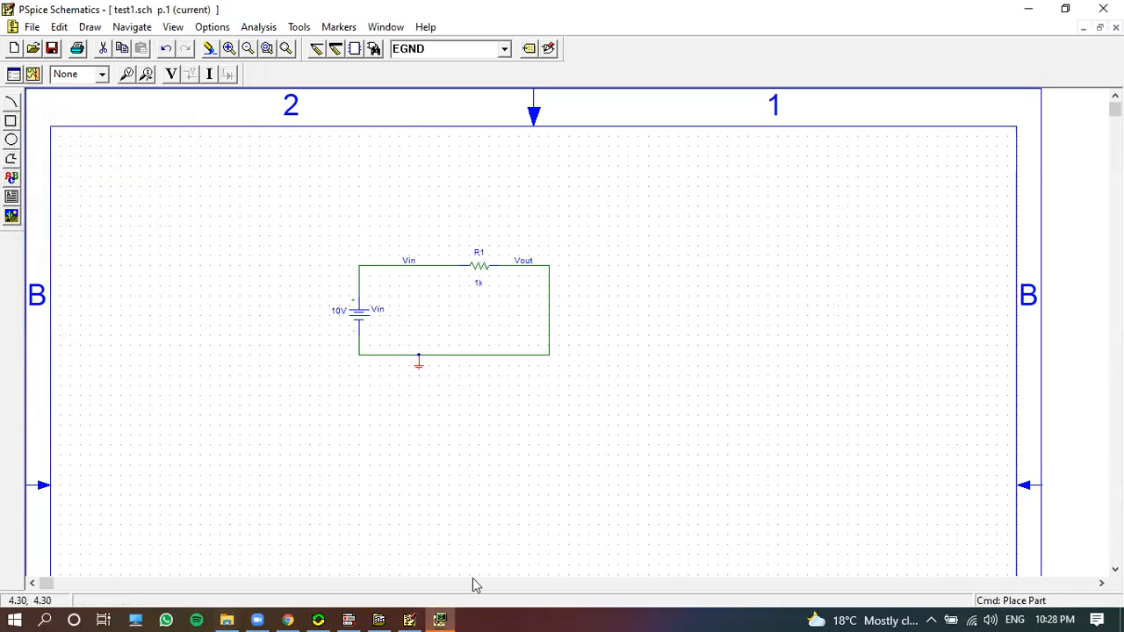
pyautogui.click(439, 618)
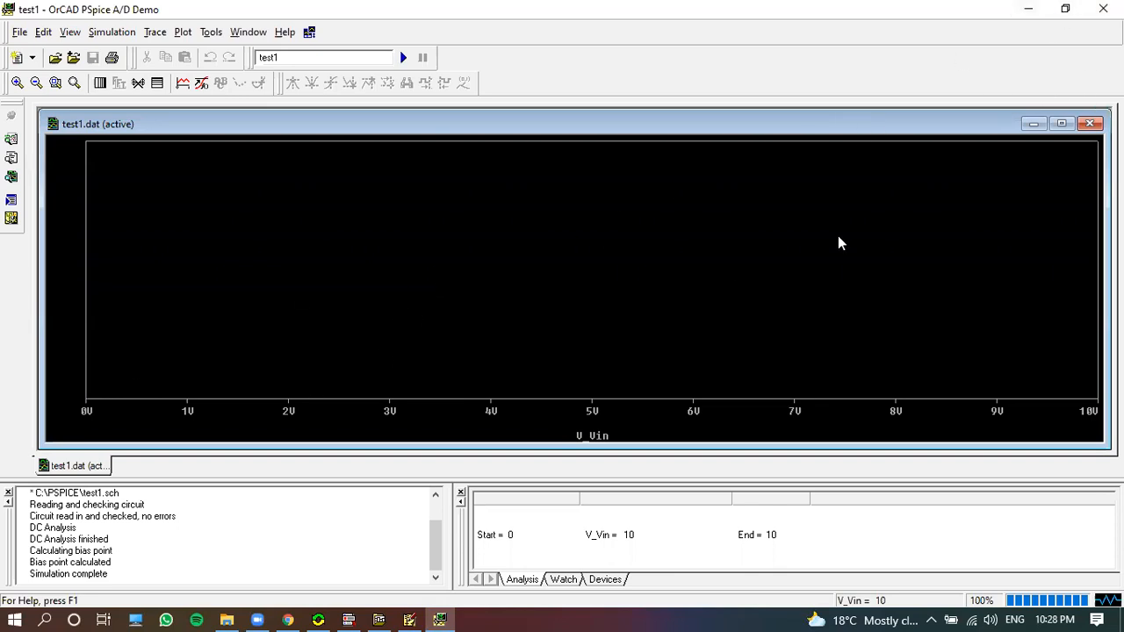
pyautogui.click(1028, 9)
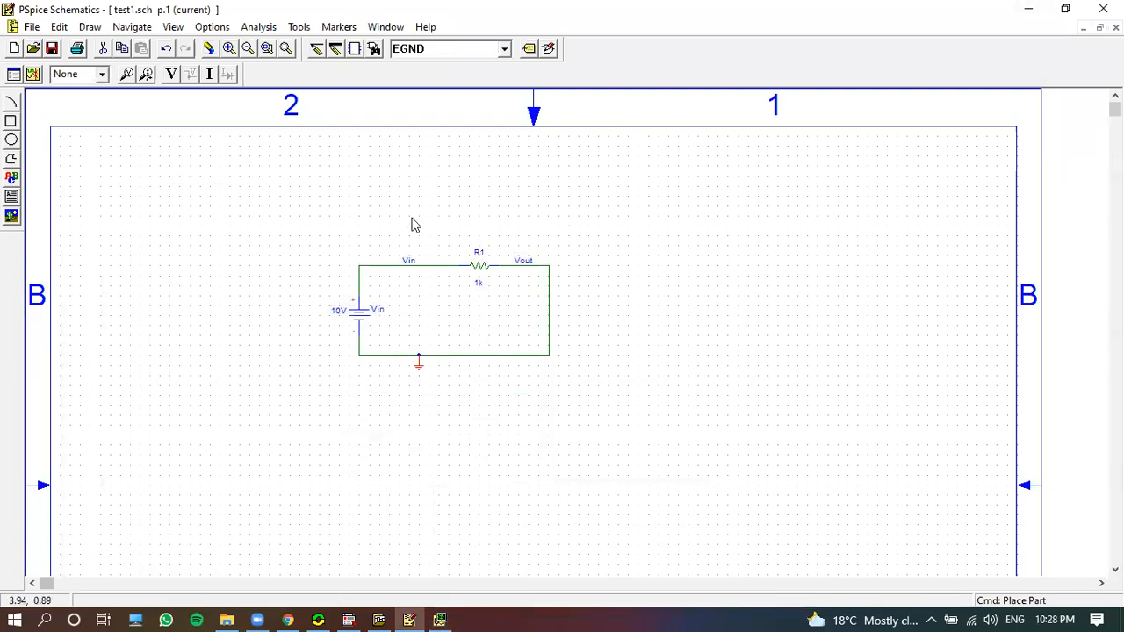
# Place a voltage marker on the resistor's Vin side
pyautogui.click(125, 74)
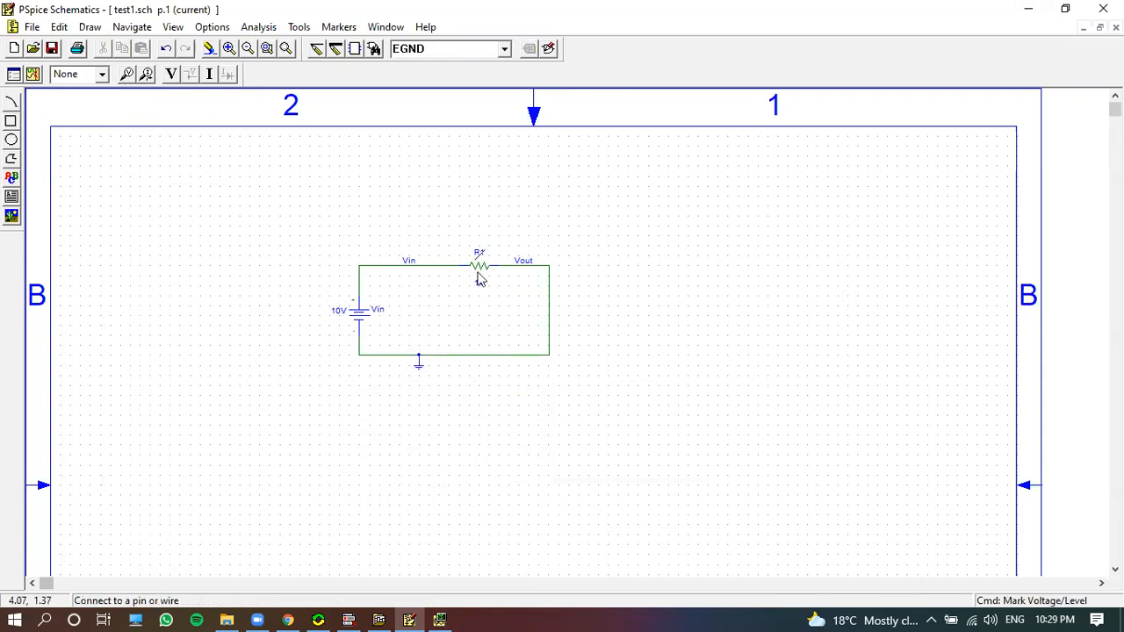
pyautogui.click(457, 270)
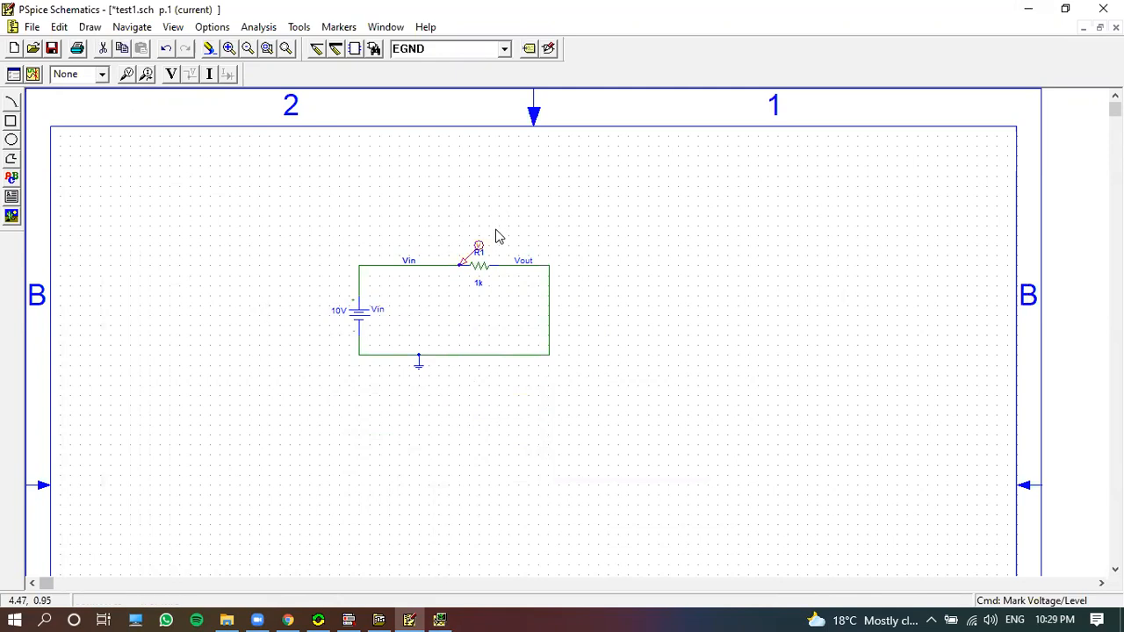
pyautogui.rightClick(480, 254)
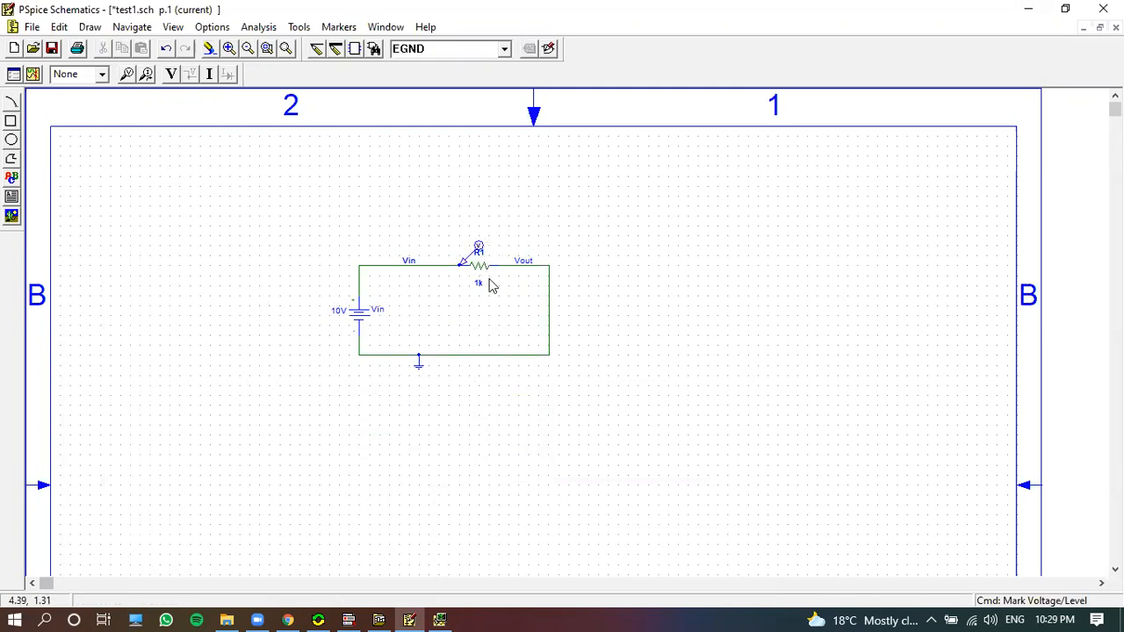
# Examine the marked node's voltage trace against Vin in PSpice A/D, then go back to the schematic
pyautogui.click(439, 619)
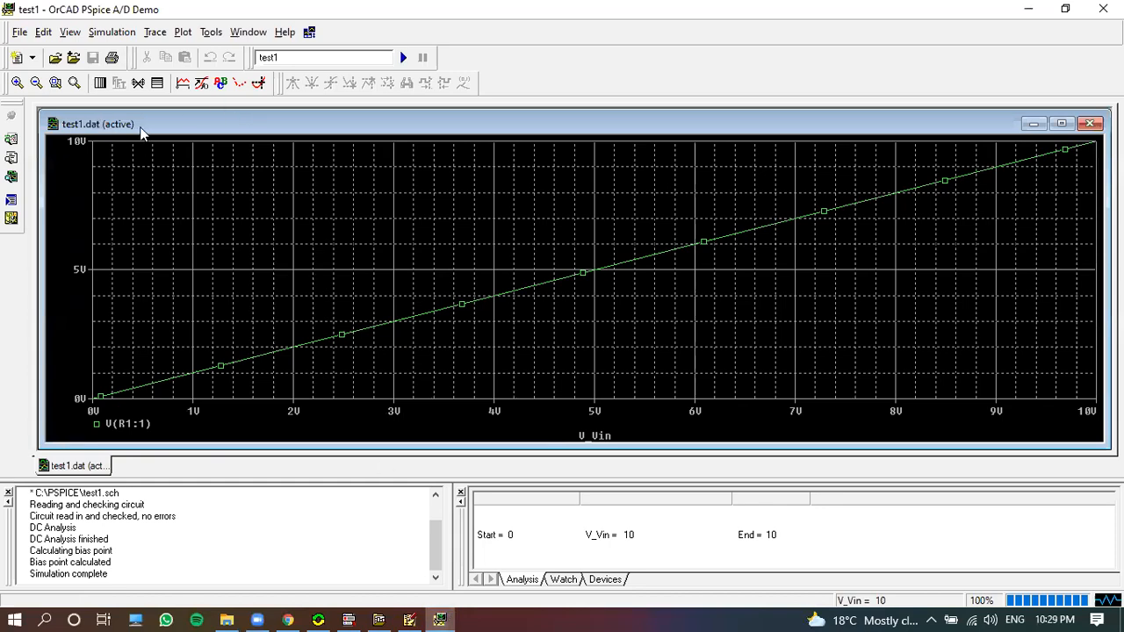
pyautogui.click(436, 617)
pyautogui.click(443, 615)
pyautogui.click(945, 327)
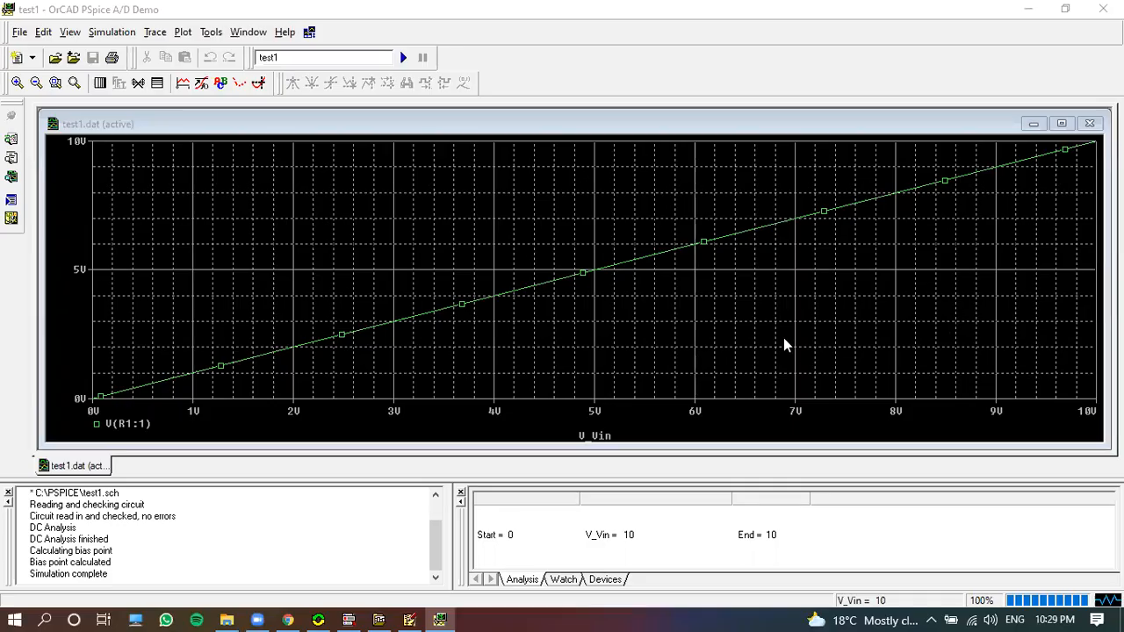
pyautogui.click(1028, 9)
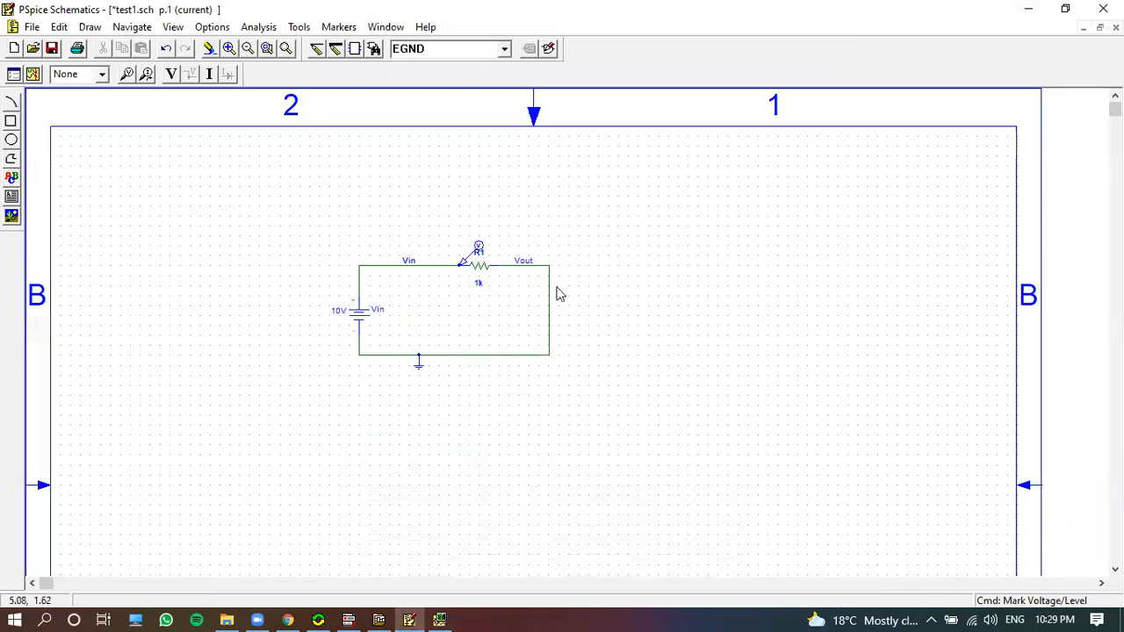
# Delete the vertical wire joining the Vout wire to the circuit's lower wire
pyautogui.click(551, 295)
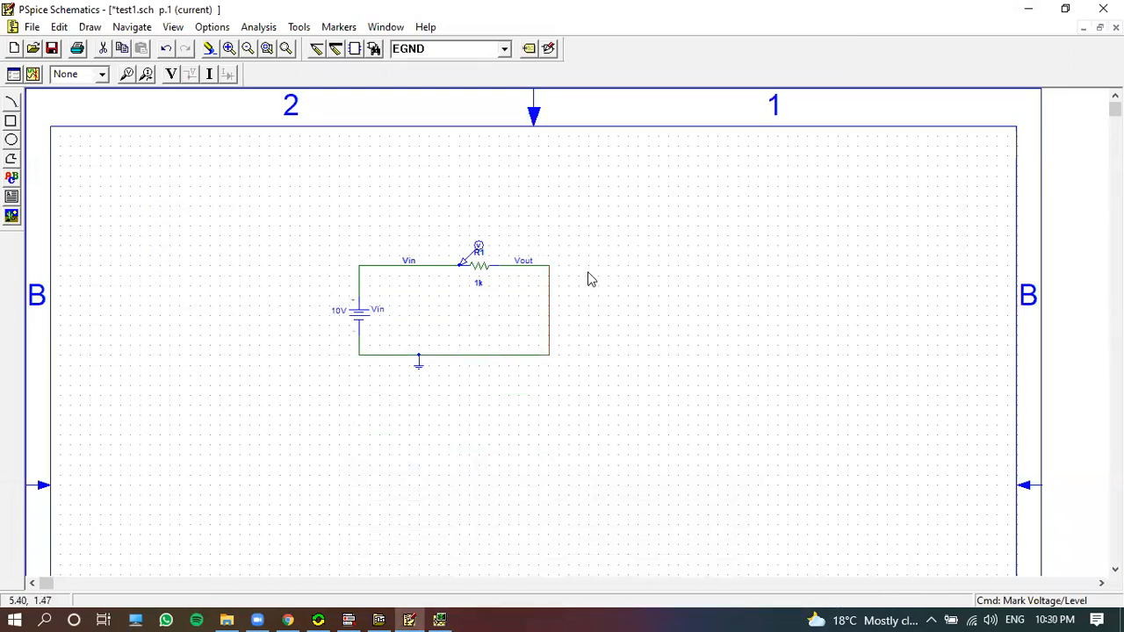
pyautogui.press('Delete')
pyautogui.click(547, 267)
pyautogui.click(530, 357)
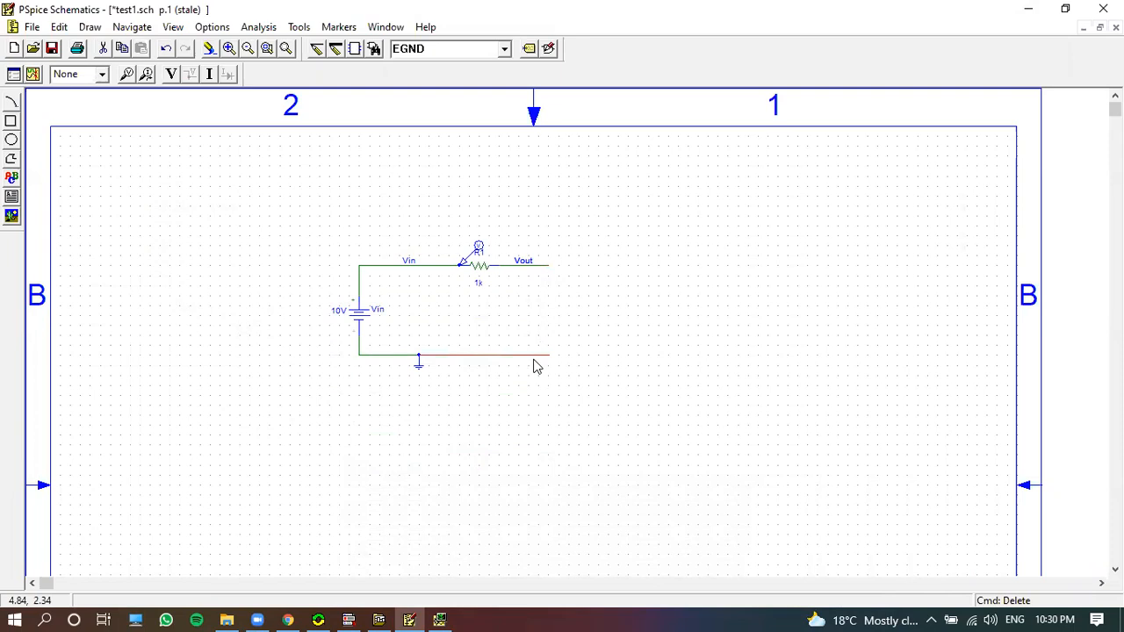
pyautogui.click(537, 367)
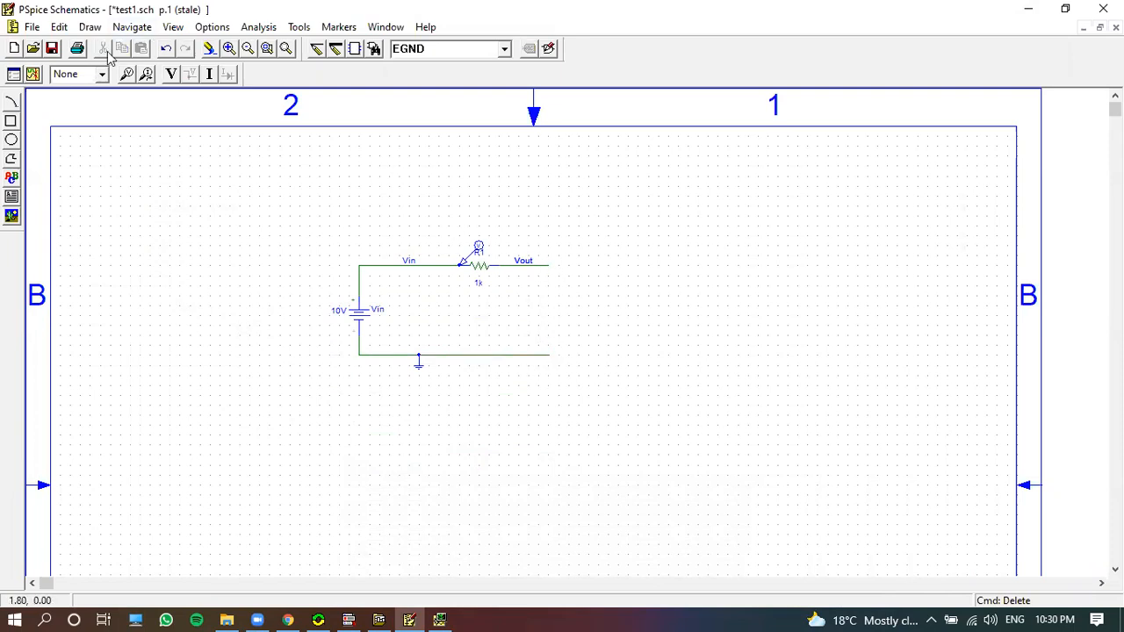
# Place a capacitor (part c), rotated vertically, in the gap between the Vout wire's open end and the circuit's lower wire
pyautogui.click(373, 49)
pyautogui.click(131, 107)
pyautogui.doubleClick(130, 107)
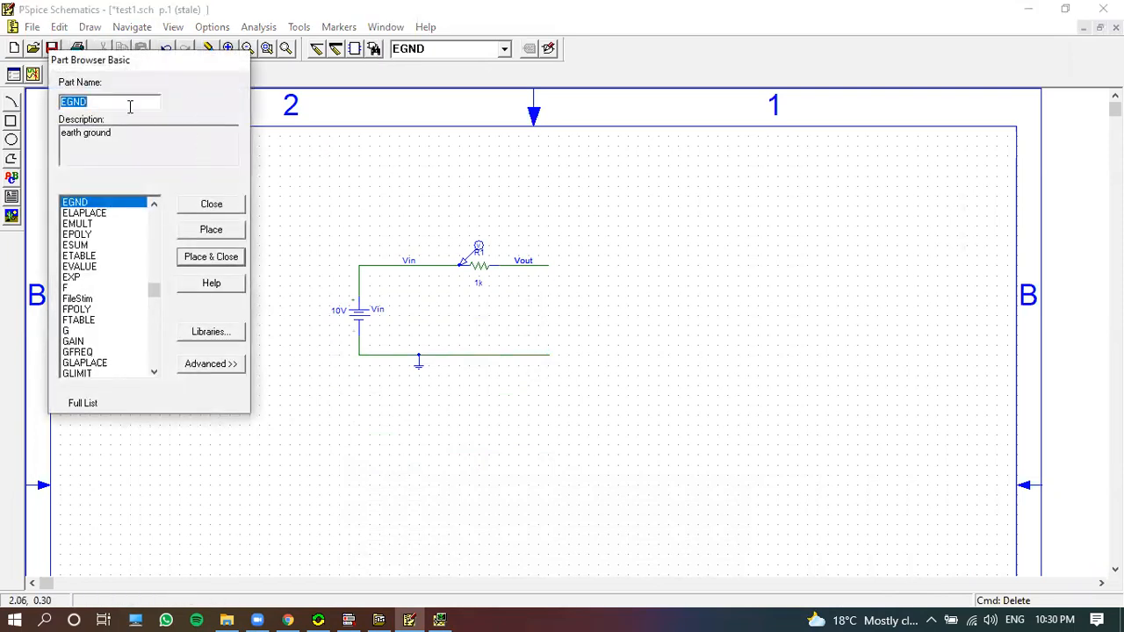
pyautogui.write('ca')
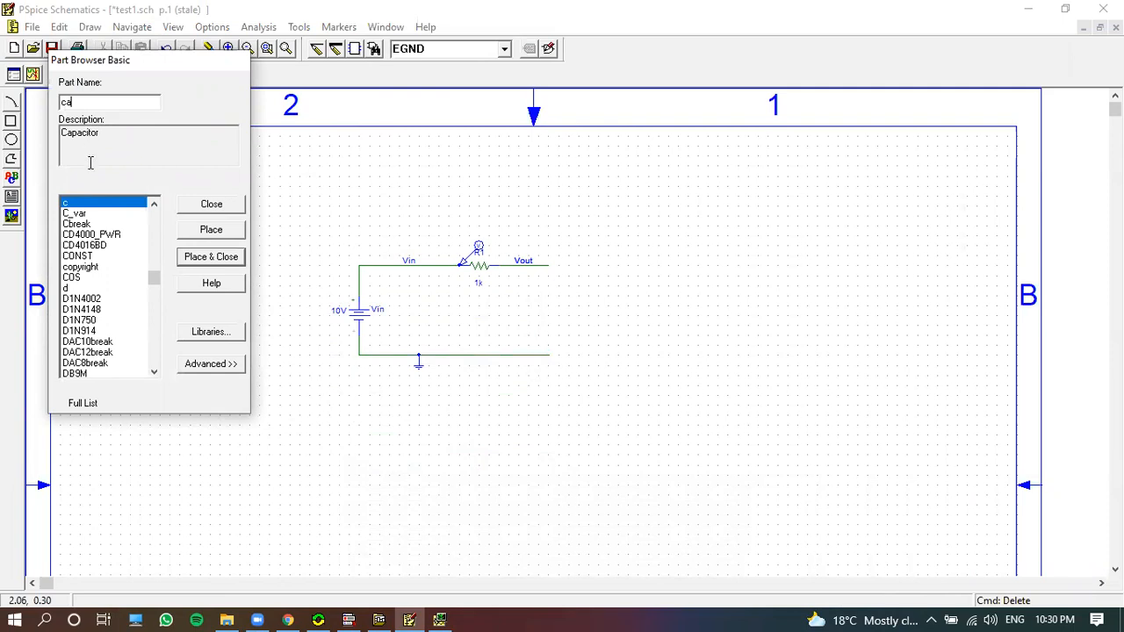
pyautogui.click(202, 229)
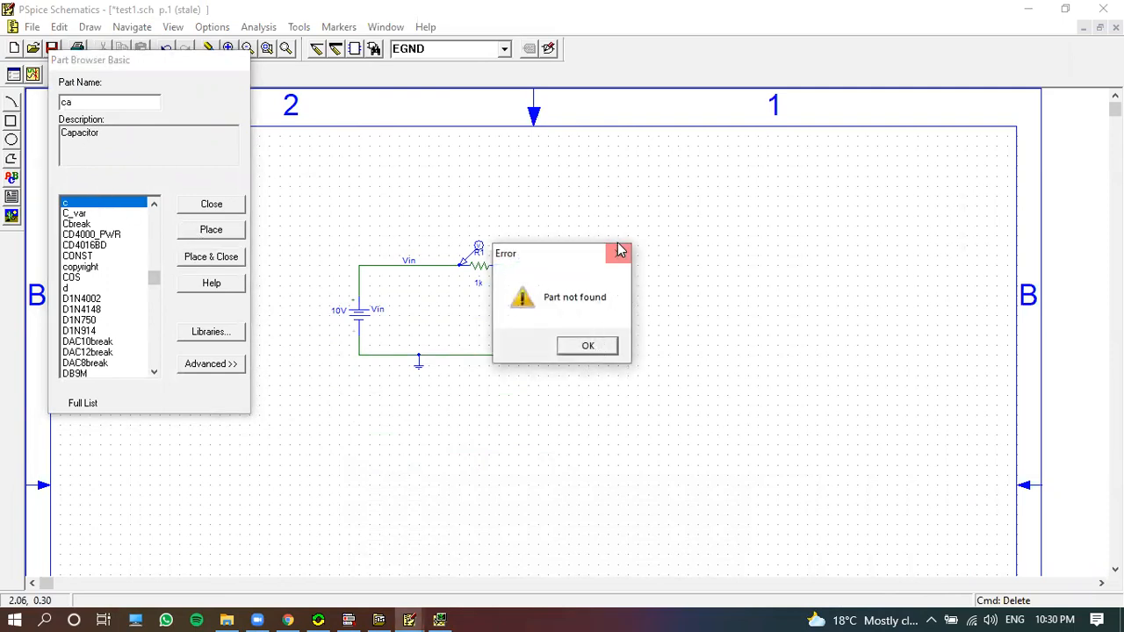
pyautogui.click(595, 345)
pyautogui.click(84, 204)
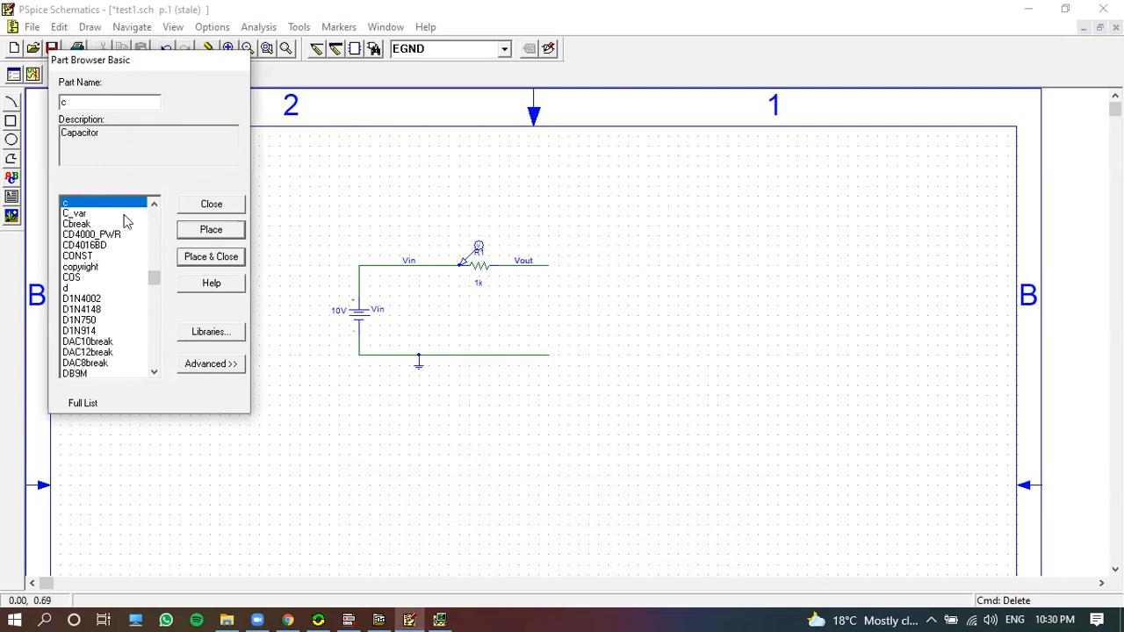
pyautogui.click(200, 232)
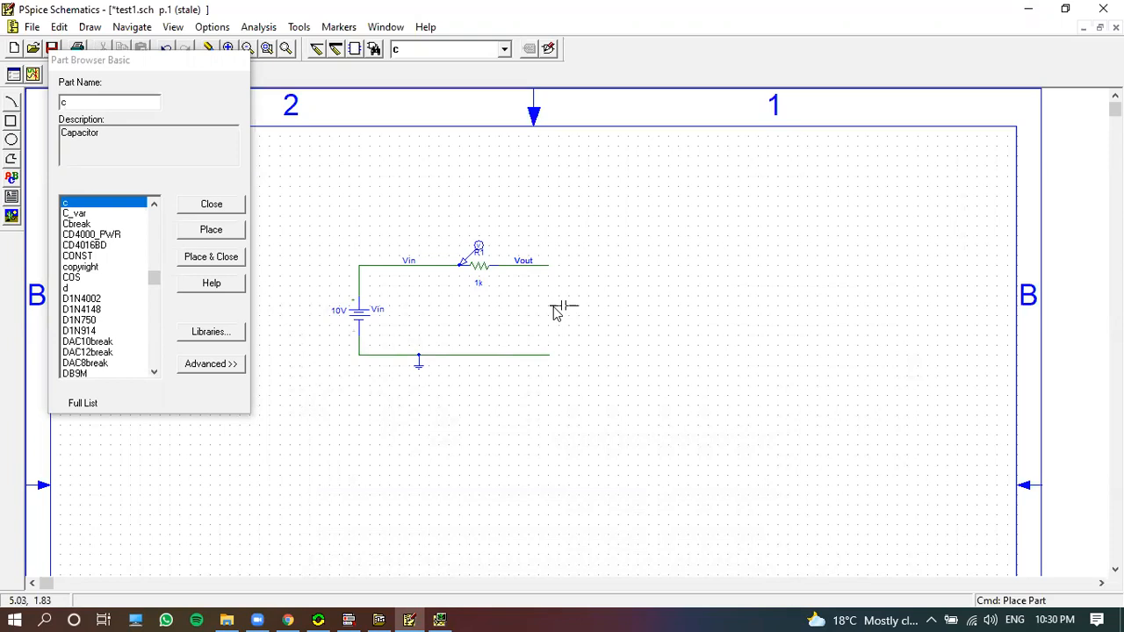
pyautogui.hotkey('ctrl', 'r')
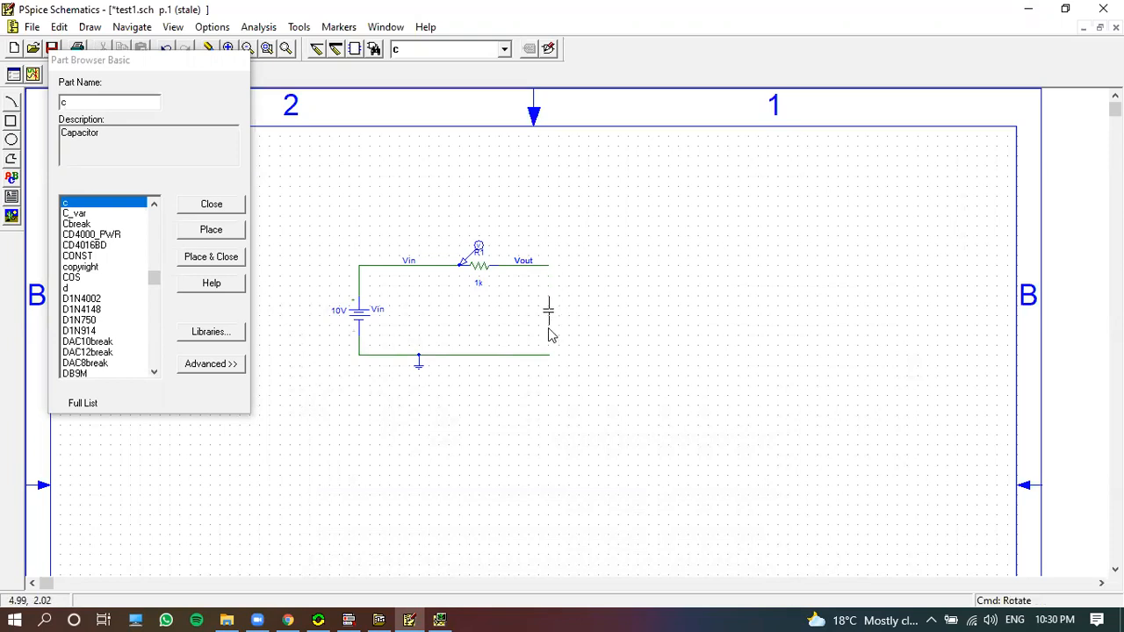
pyautogui.click(551, 333)
pyautogui.rightClick(639, 279)
pyautogui.click(211, 203)
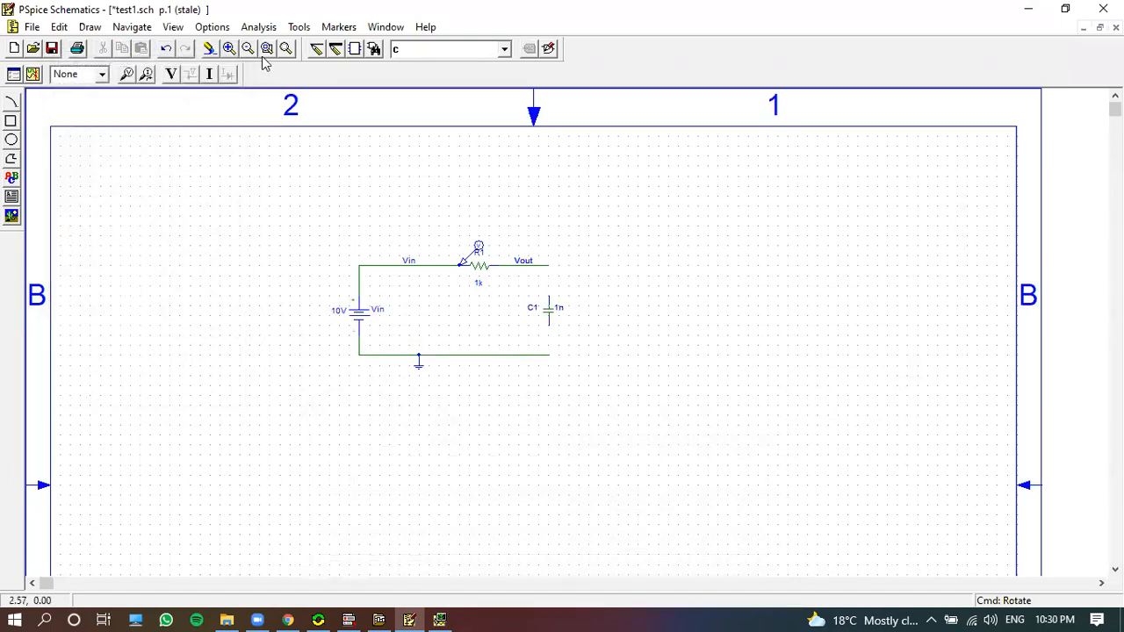
# Wire the capacitor's upper end to the Vout wire and its lower end to the circuit's lower wire
pyautogui.click(317, 49)
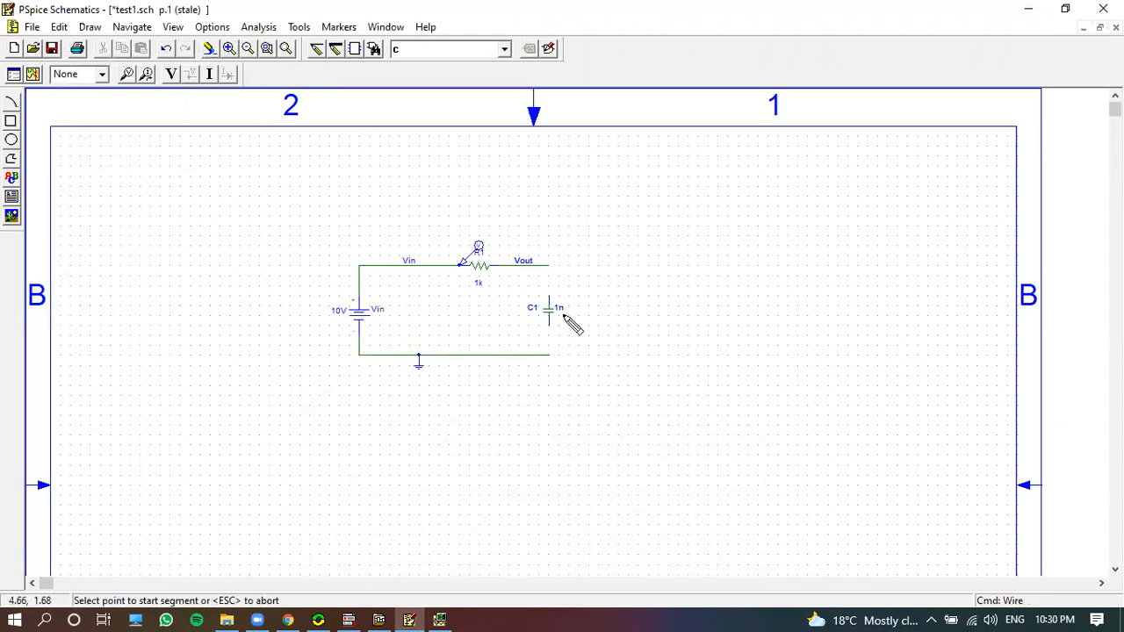
pyautogui.click(550, 266)
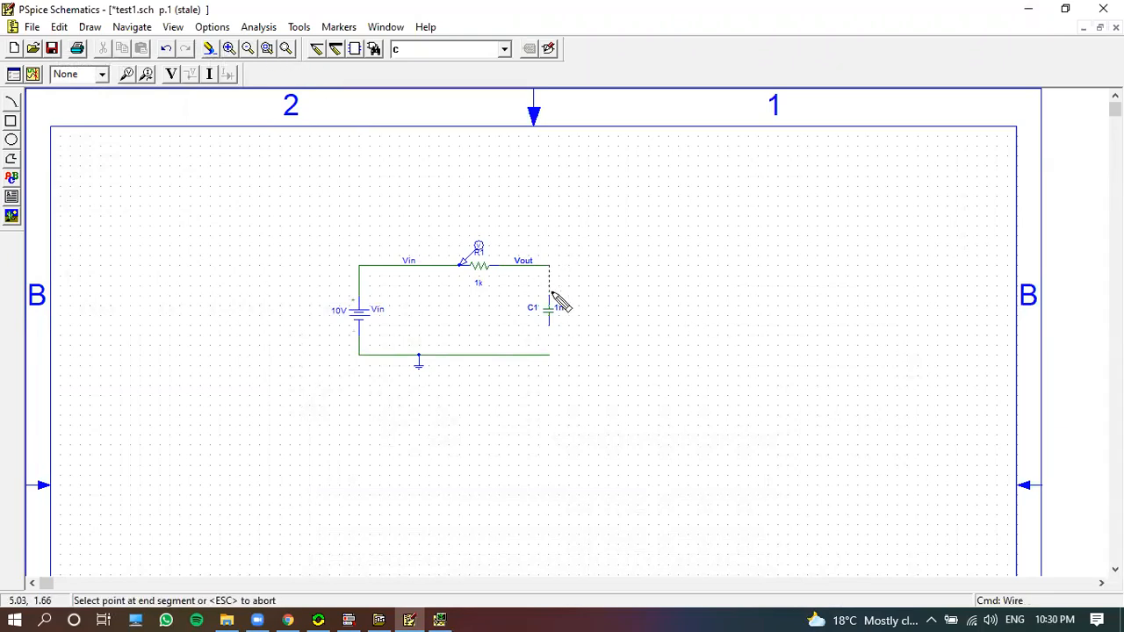
pyautogui.click(551, 300)
pyautogui.click(550, 323)
pyautogui.click(553, 354)
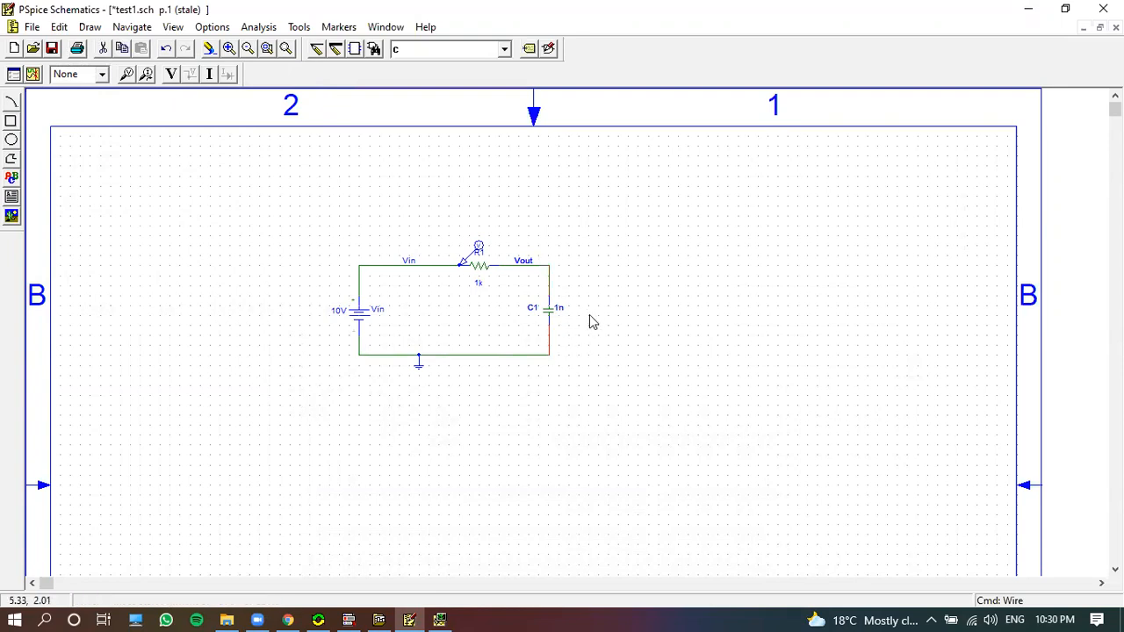
pyautogui.click(557, 310)
pyautogui.click(614, 294)
pyautogui.click(375, 48)
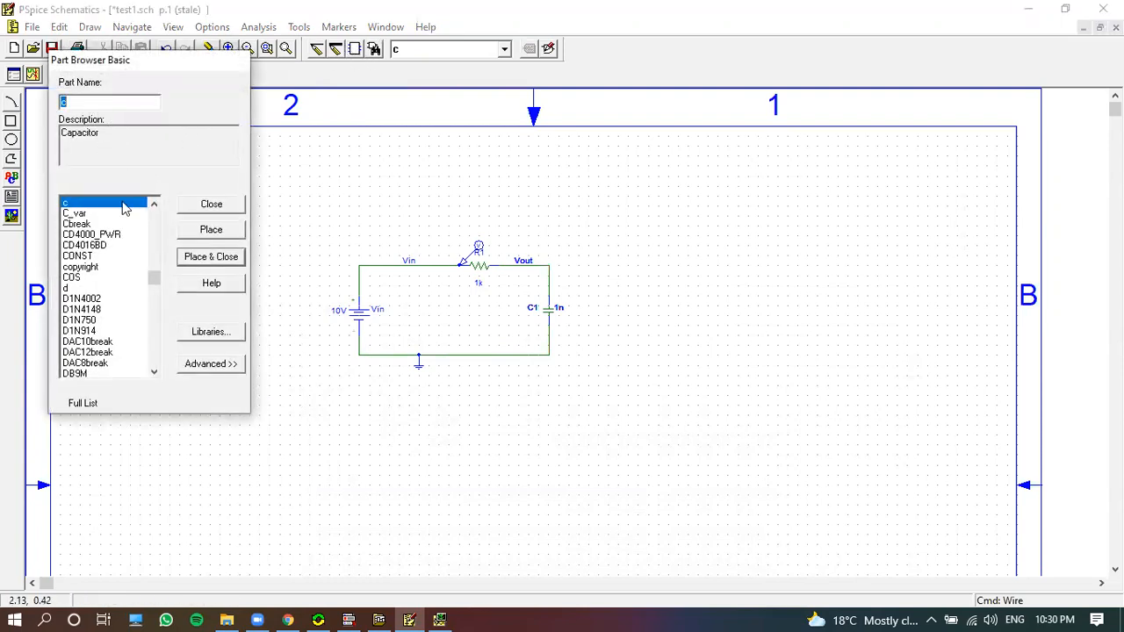
pyautogui.click(209, 230)
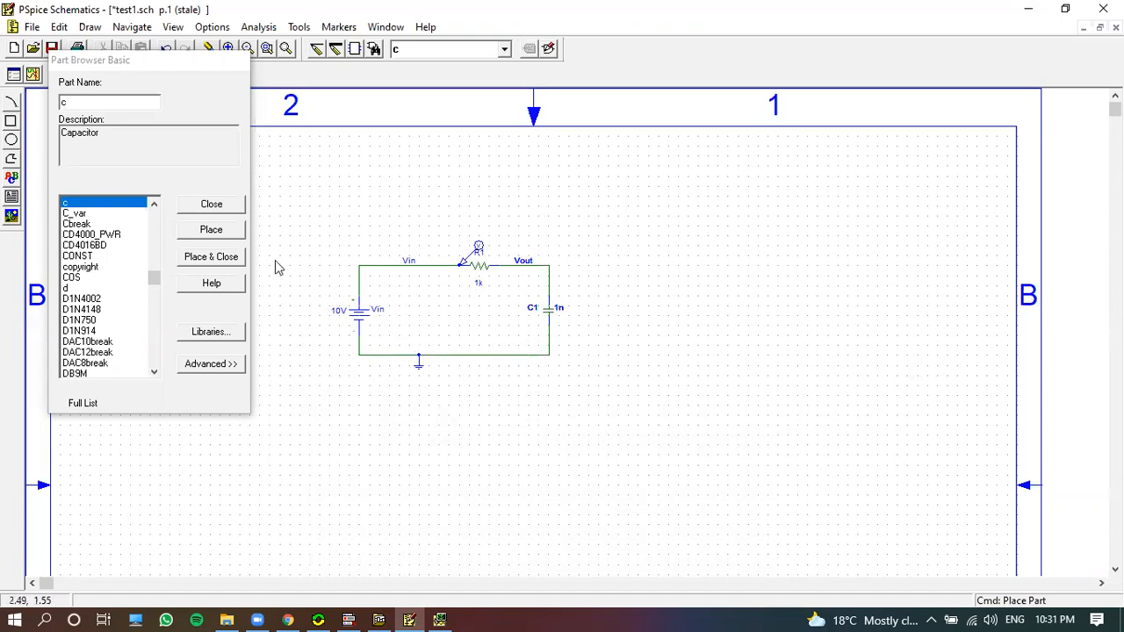
pyautogui.click(212, 205)
pyautogui.click(212, 207)
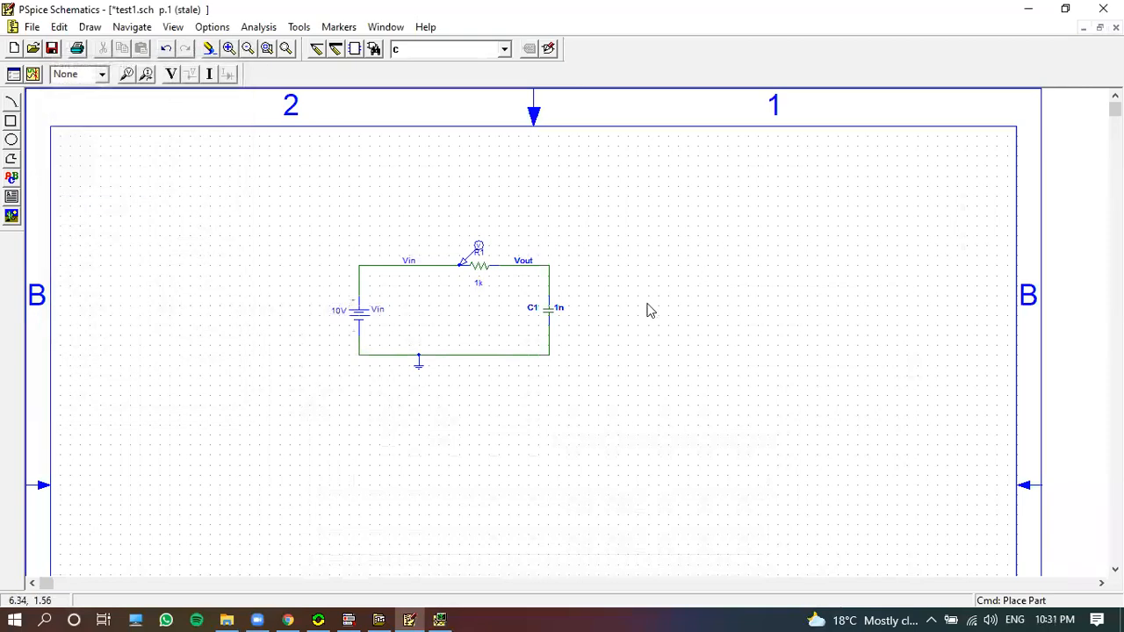
# Check the capacitor's value and reference designator settings without changing them
pyautogui.doubleClick(560, 310)
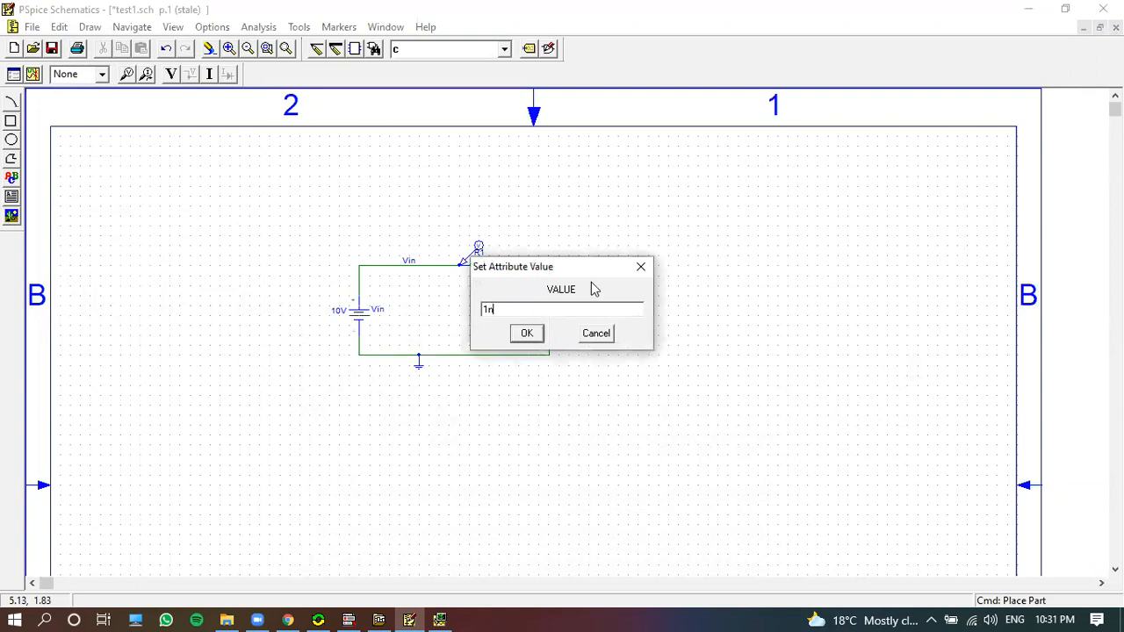
pyautogui.click(640, 270)
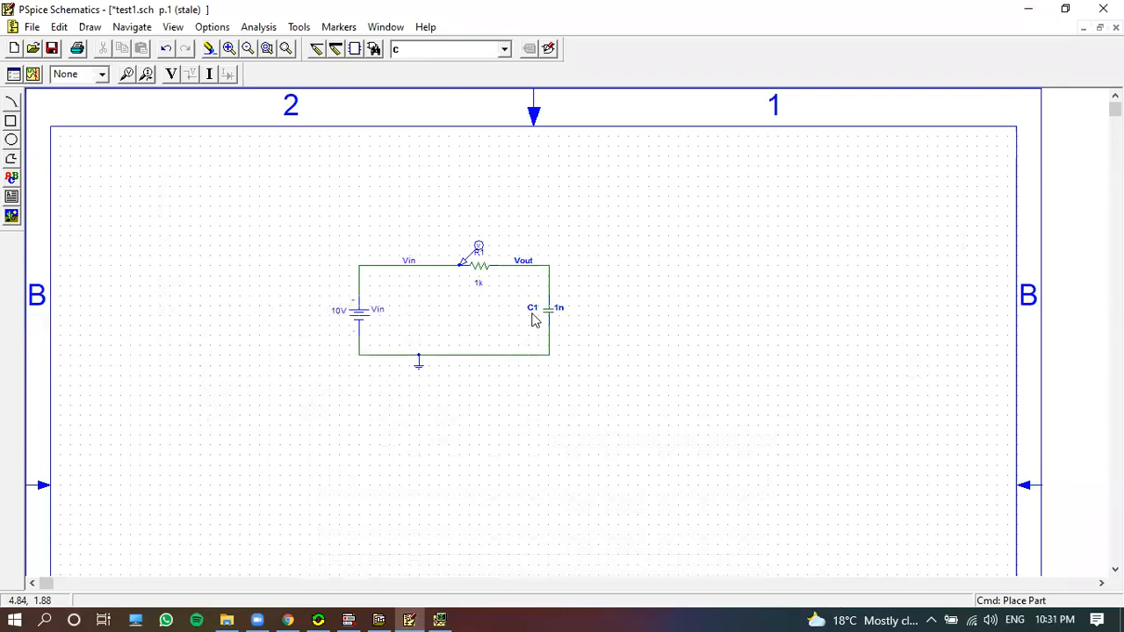
pyautogui.doubleClick(532, 314)
pyautogui.click(656, 227)
pyautogui.click(592, 358)
# Replace the 10V DC source with a VSIN sine voltage source between the Vin wire and the lower wire
pyautogui.click(360, 314)
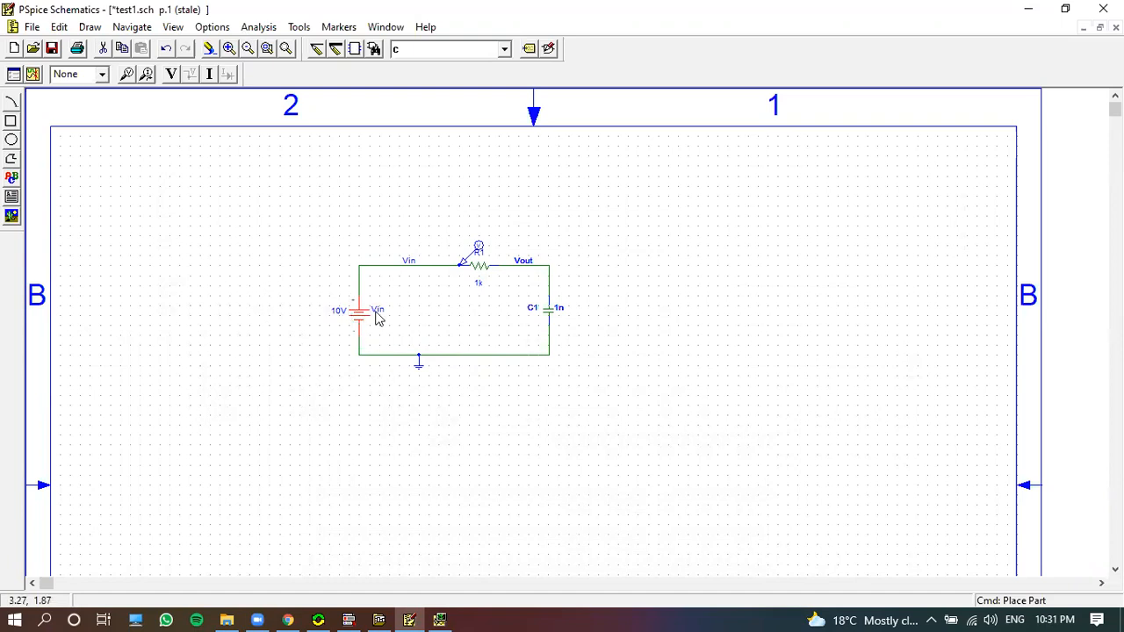
pyautogui.press('Delete')
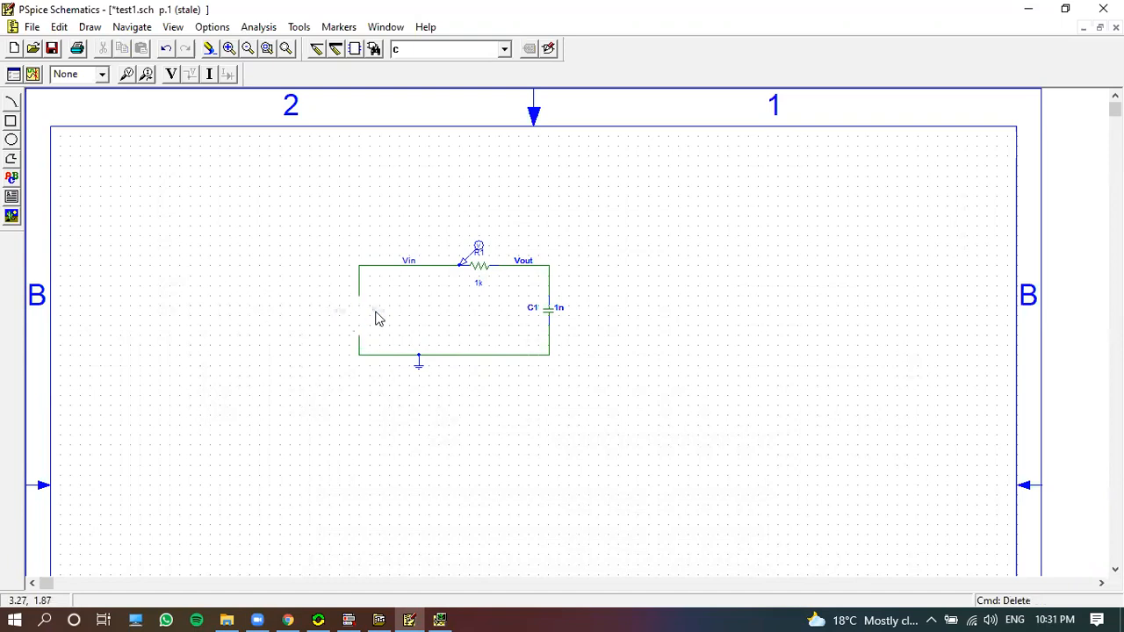
pyautogui.click(374, 48)
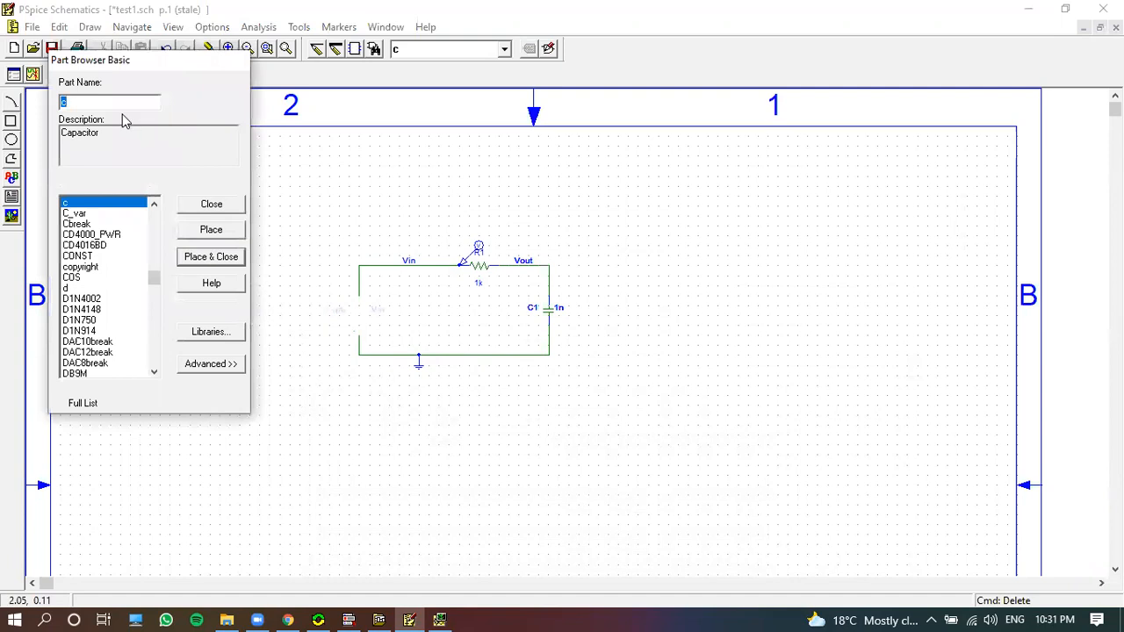
pyautogui.write('V')
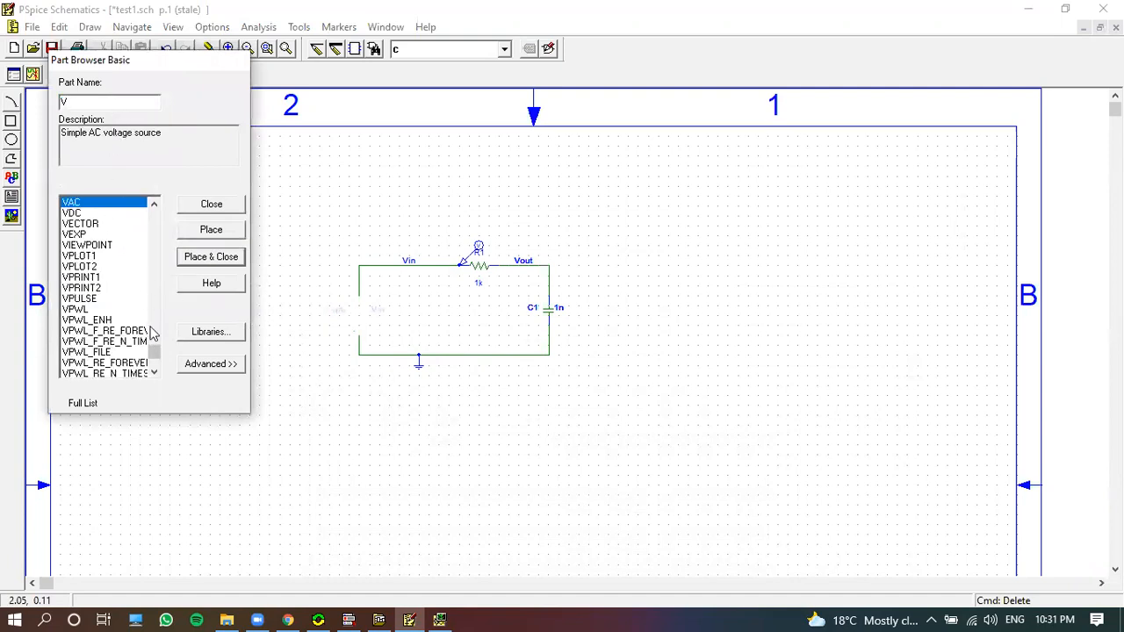
pyautogui.click(155, 374)
pyautogui.click(155, 375)
pyautogui.click(155, 374)
pyautogui.click(155, 374)
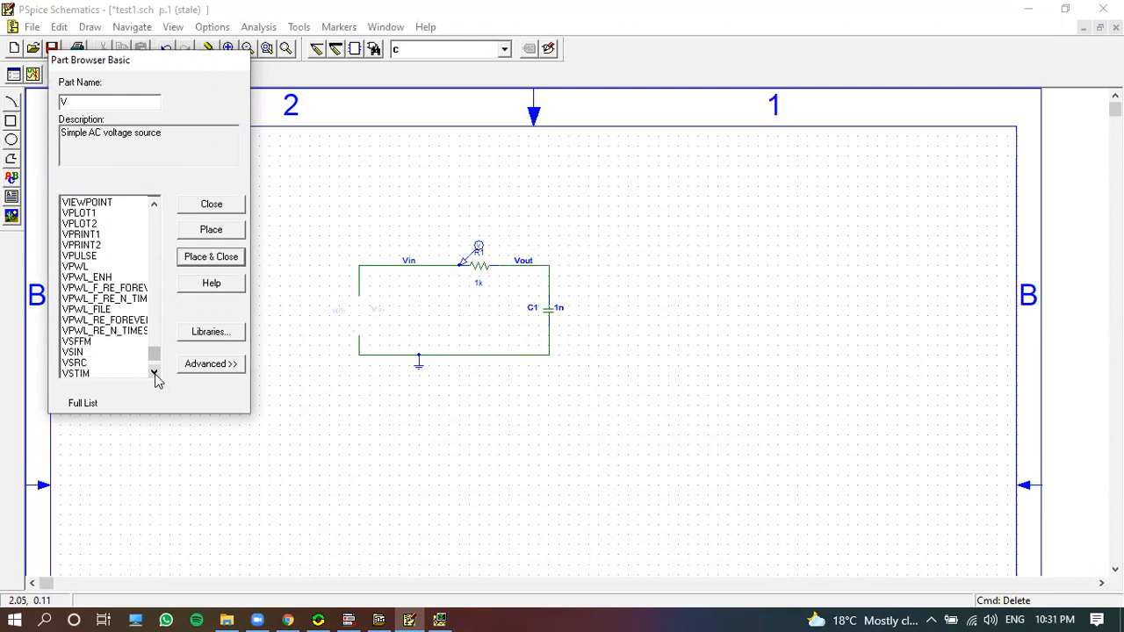
pyautogui.click(74, 352)
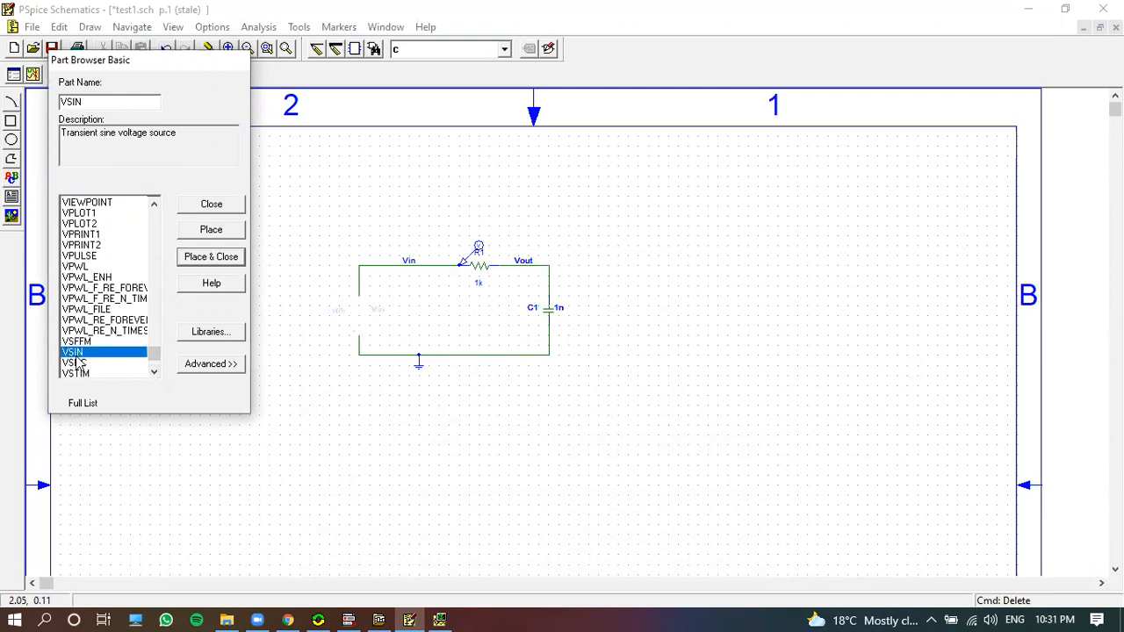
pyautogui.click(218, 230)
pyautogui.click(364, 301)
pyautogui.click(220, 205)
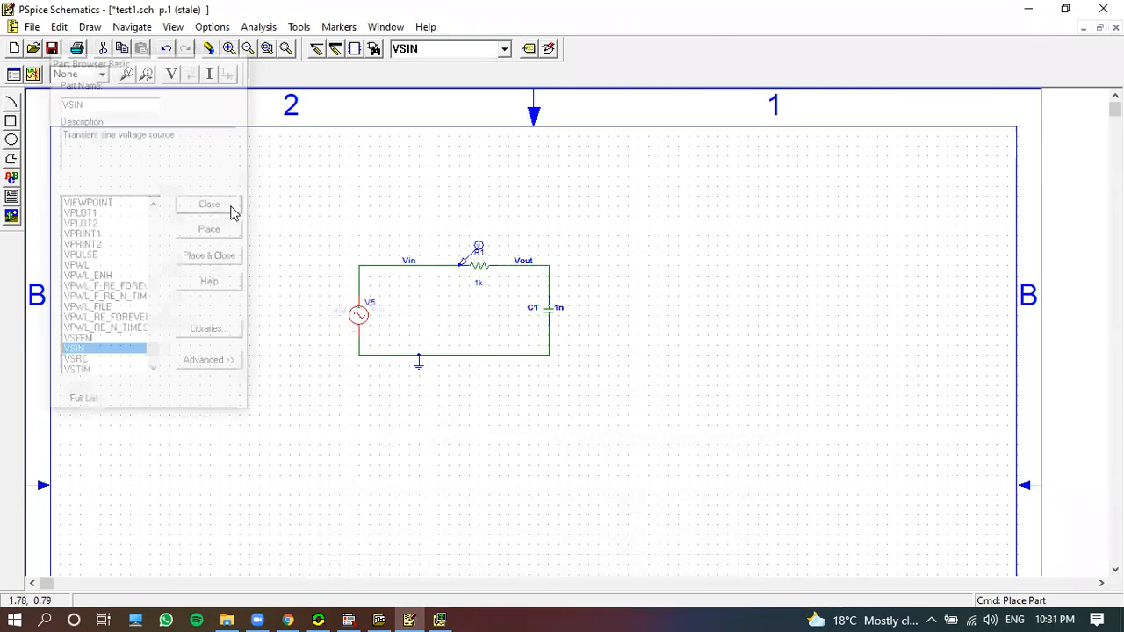
# Set the sine source's reference designator to Vin
pyautogui.doubleClick(369, 303)
pyautogui.write('Vin')
pyautogui.click(532, 375)
# Review the attribute lists of the sine source, the resistor and the capacitor
pyautogui.doubleClick(358, 325)
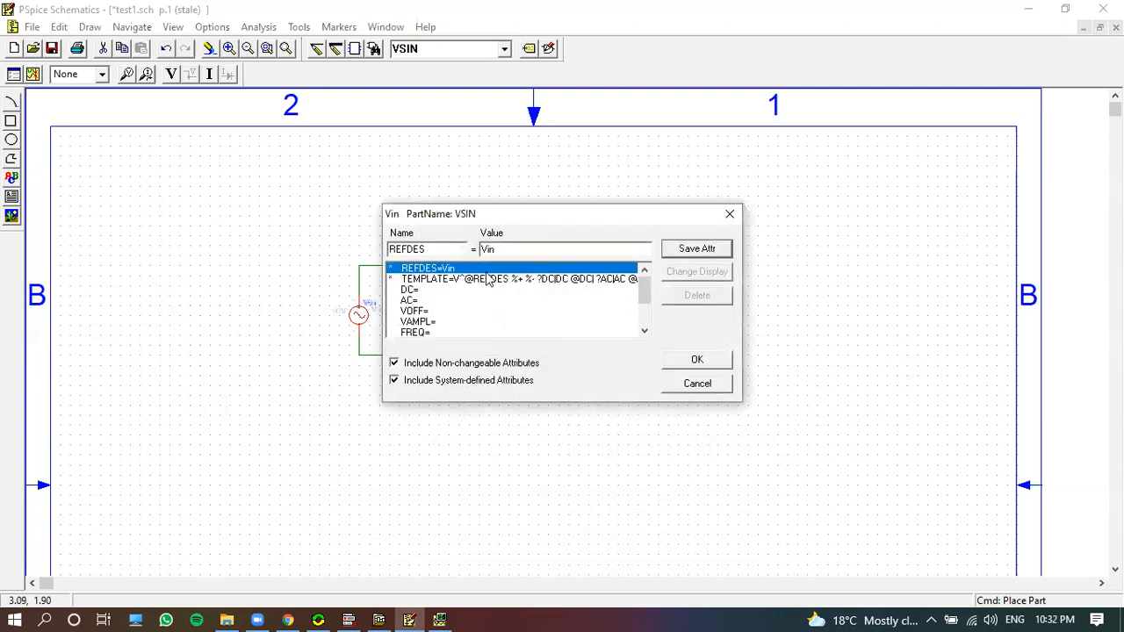
pyautogui.click(730, 214)
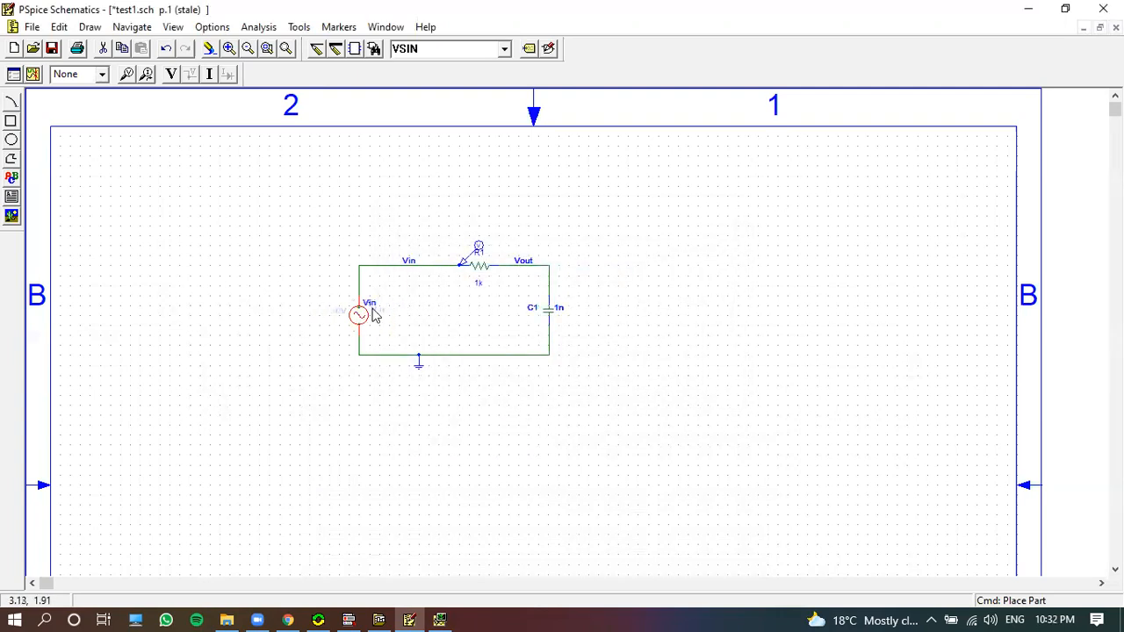
pyautogui.doubleClick(487, 266)
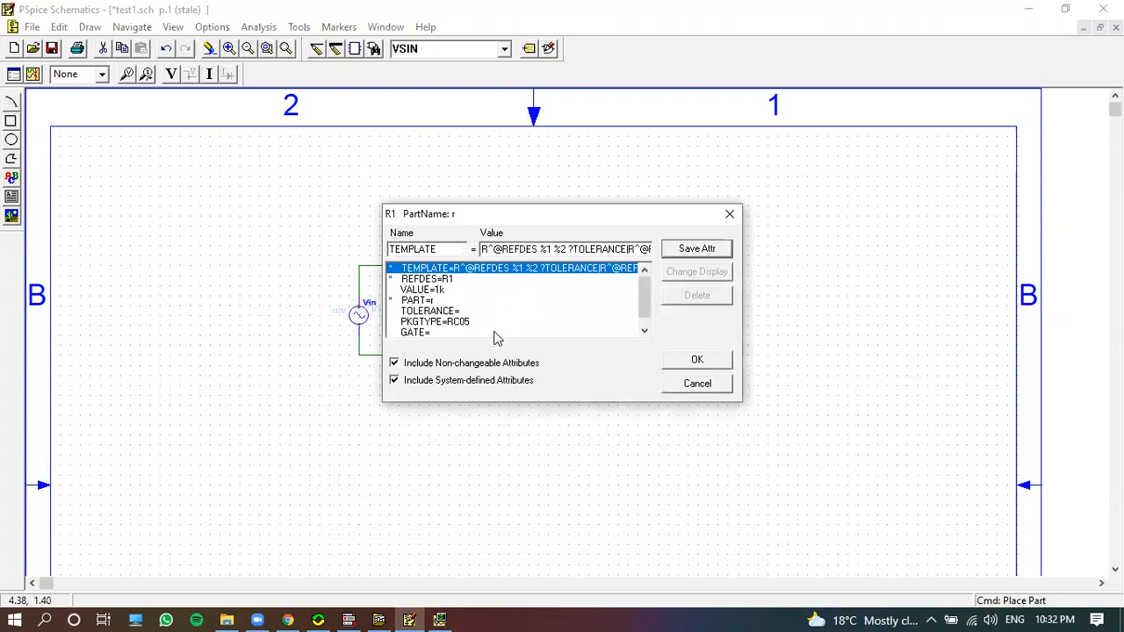
pyautogui.scroll(-1, 487, 322)
pyautogui.click(729, 214)
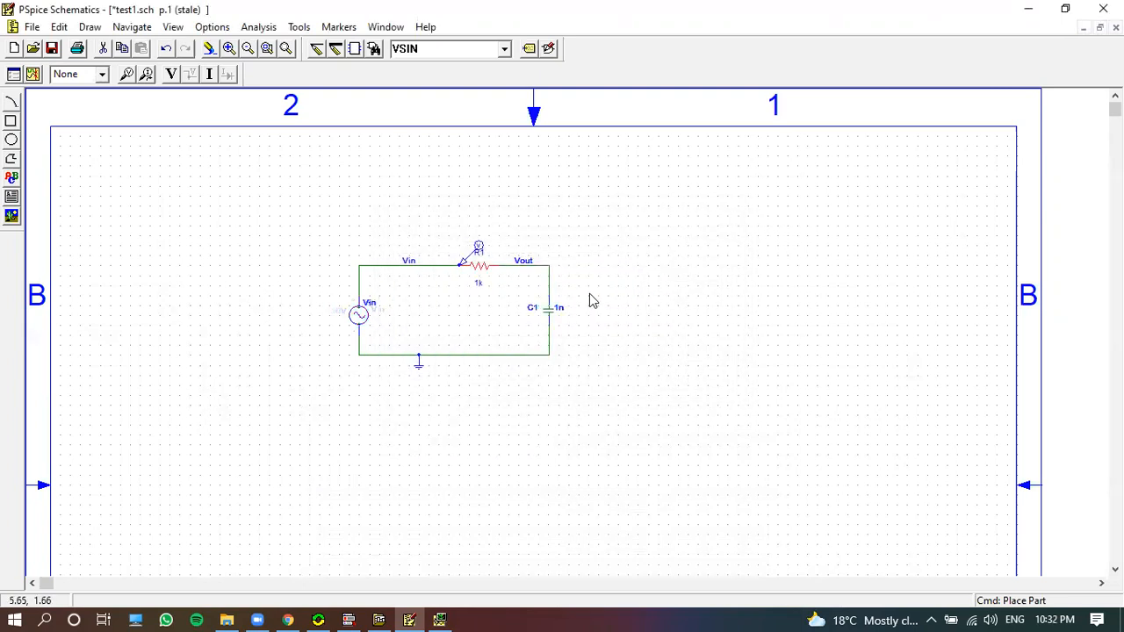
pyautogui.doubleClick(547, 313)
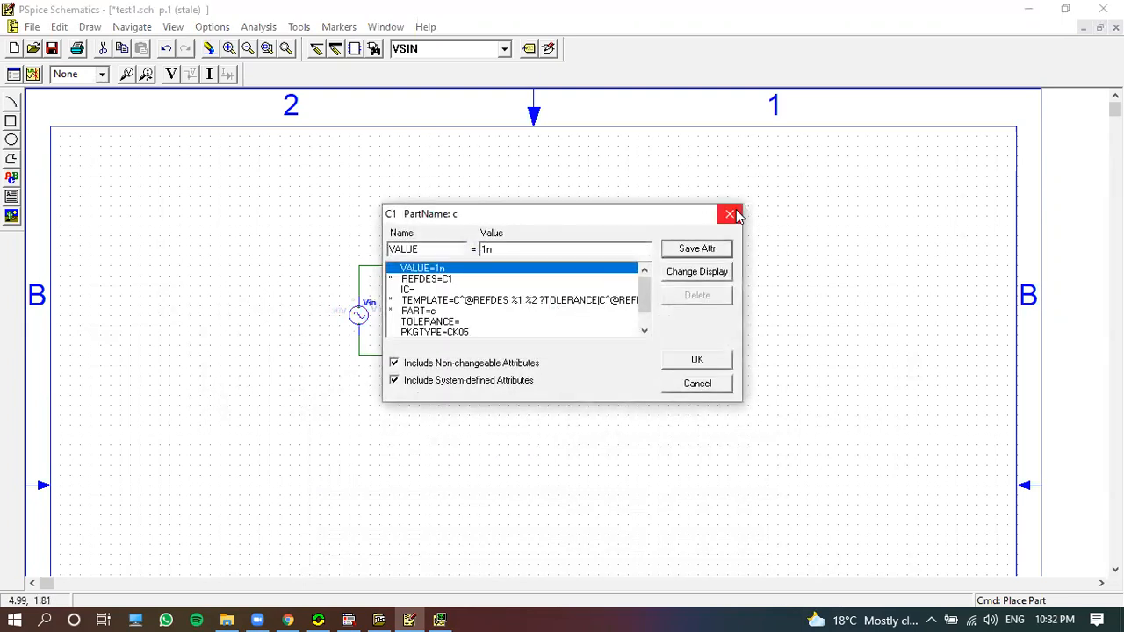
pyautogui.click(729, 214)
# Set the sine source's offset attribute VOFF to 0 and save it
pyautogui.doubleClick(360, 316)
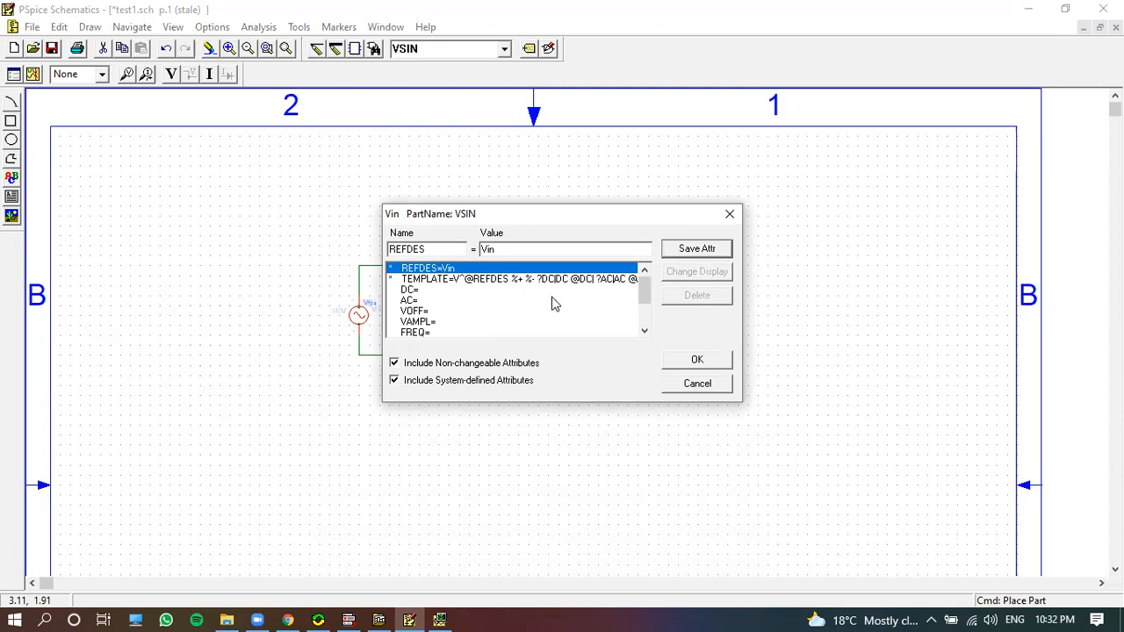
pyautogui.scroll(-2, 508, 297)
pyautogui.scroll(2, 507, 297)
pyautogui.click(426, 292)
pyautogui.click(430, 303)
pyautogui.click(430, 311)
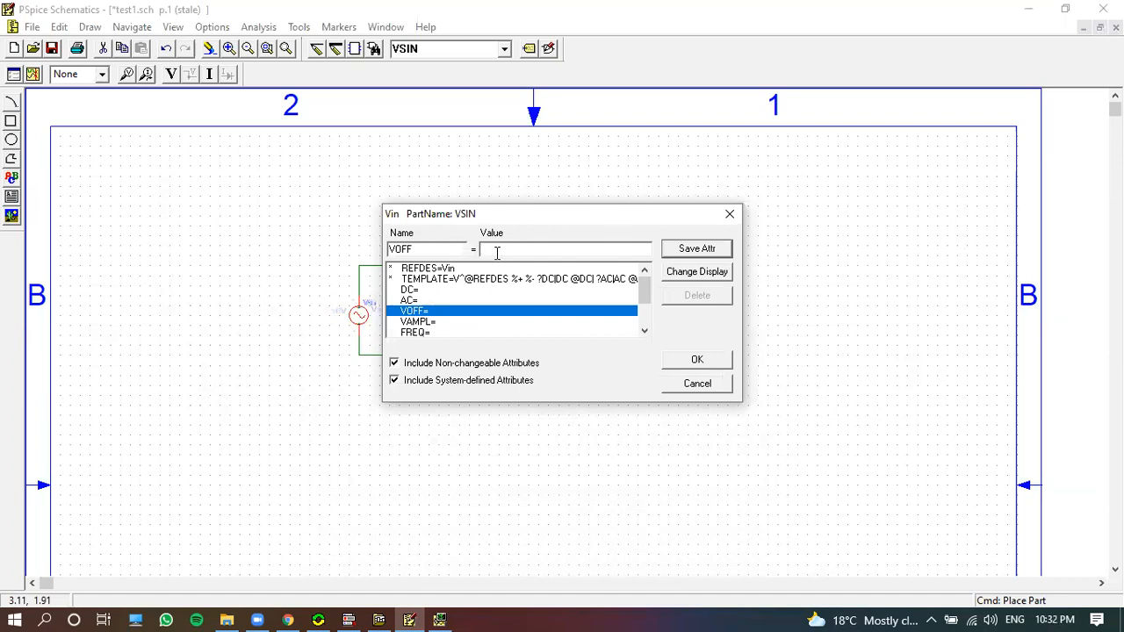
pyautogui.click(454, 322)
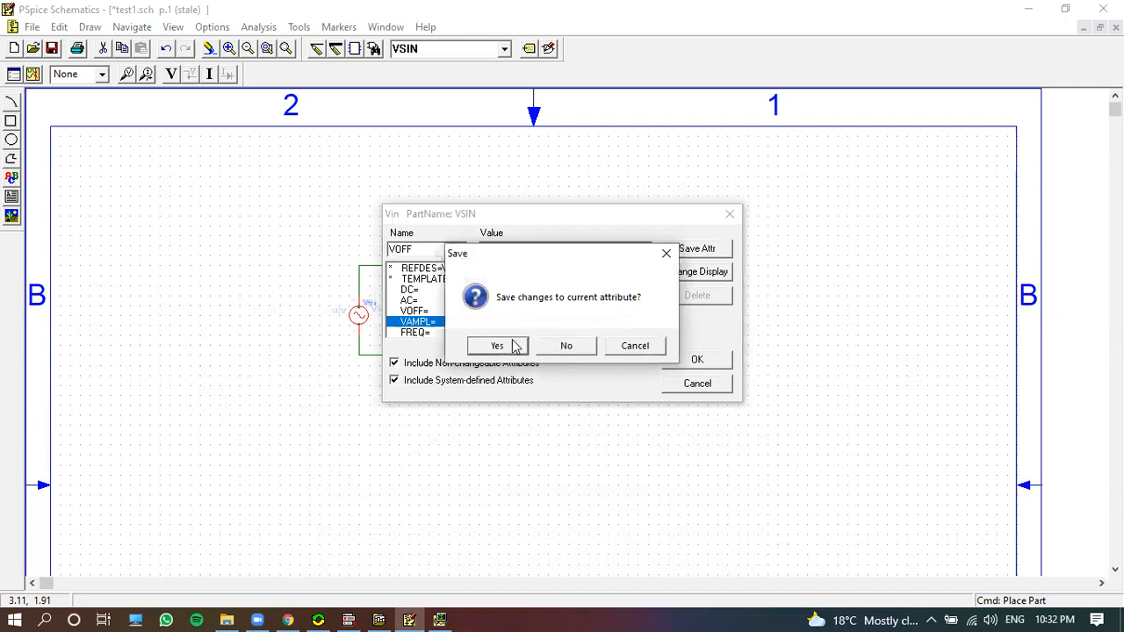
pyautogui.click(515, 346)
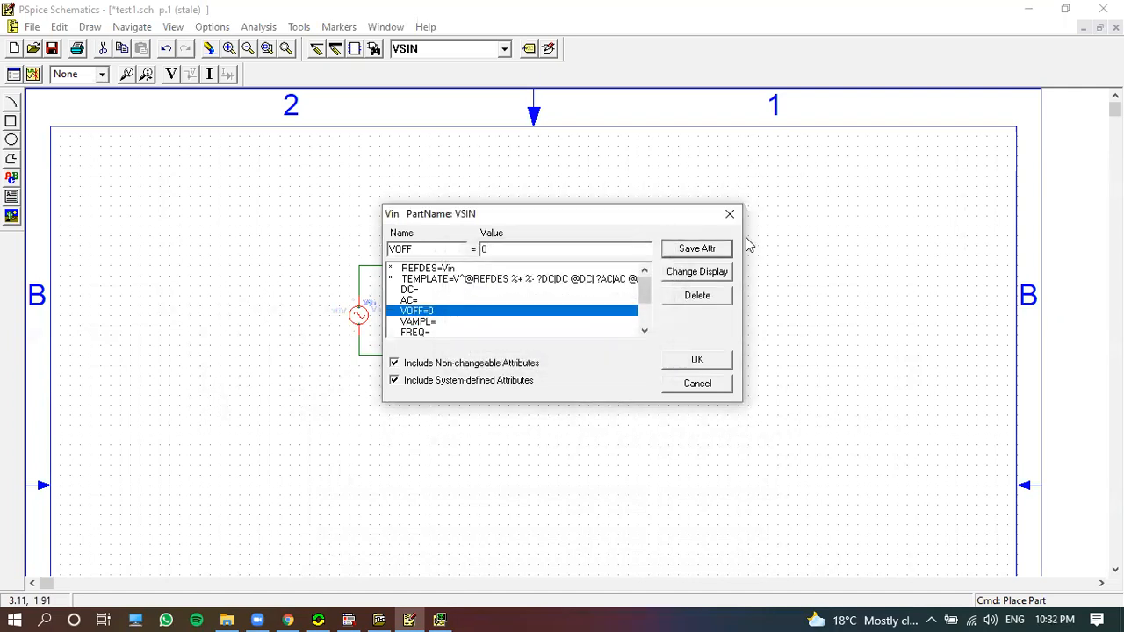
# Set the sine source's VAMPL to 1 and FREQ to 100, saving the attributes
pyautogui.click(454, 322)
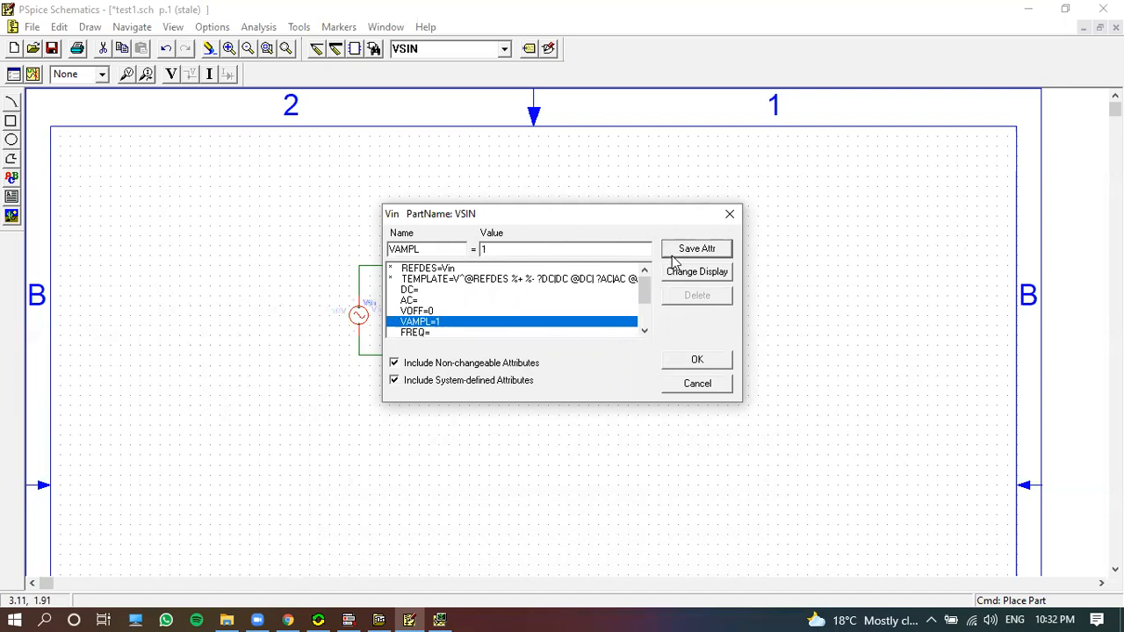
pyautogui.click(505, 332)
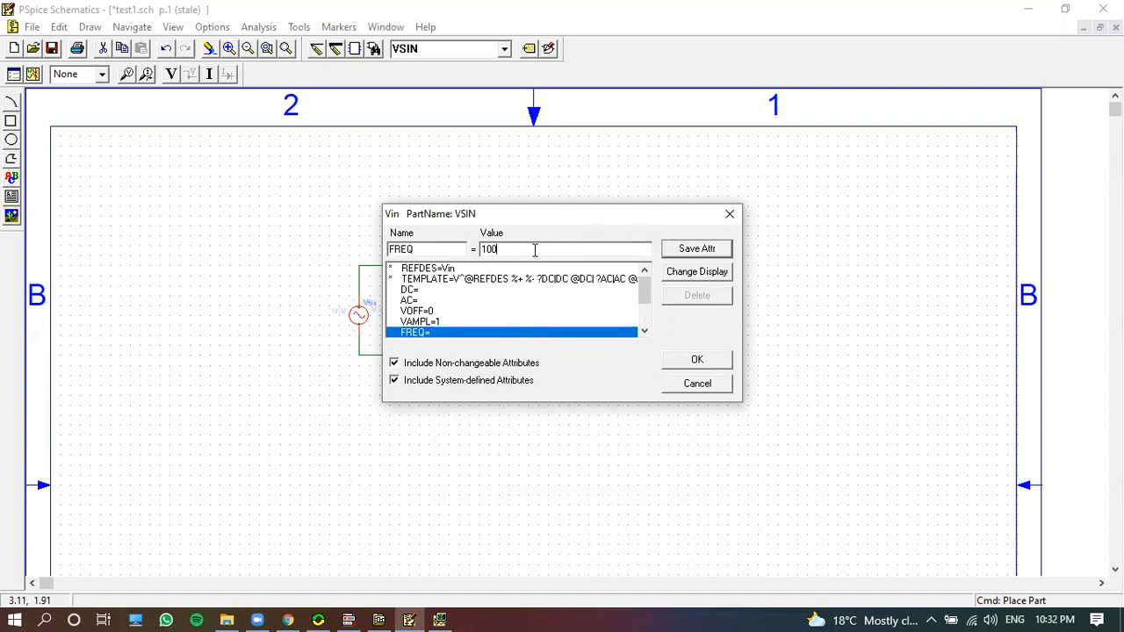
pyautogui.click(689, 255)
pyautogui.click(696, 252)
pyautogui.click(696, 361)
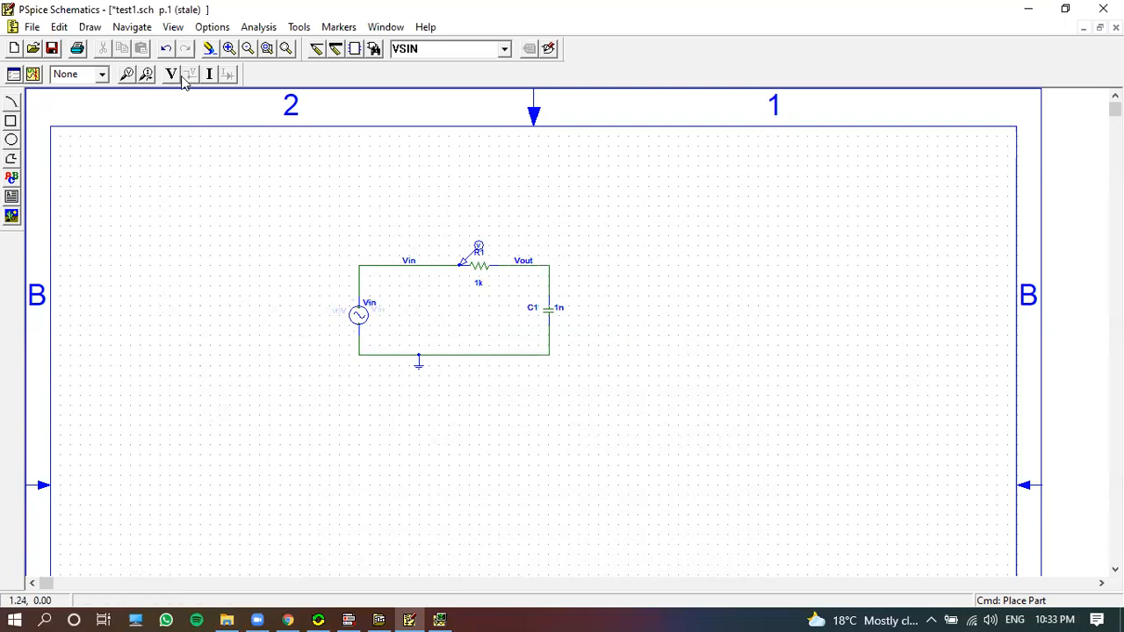
# Simulate the RC circuit with the sine source
pyautogui.click(33, 74)
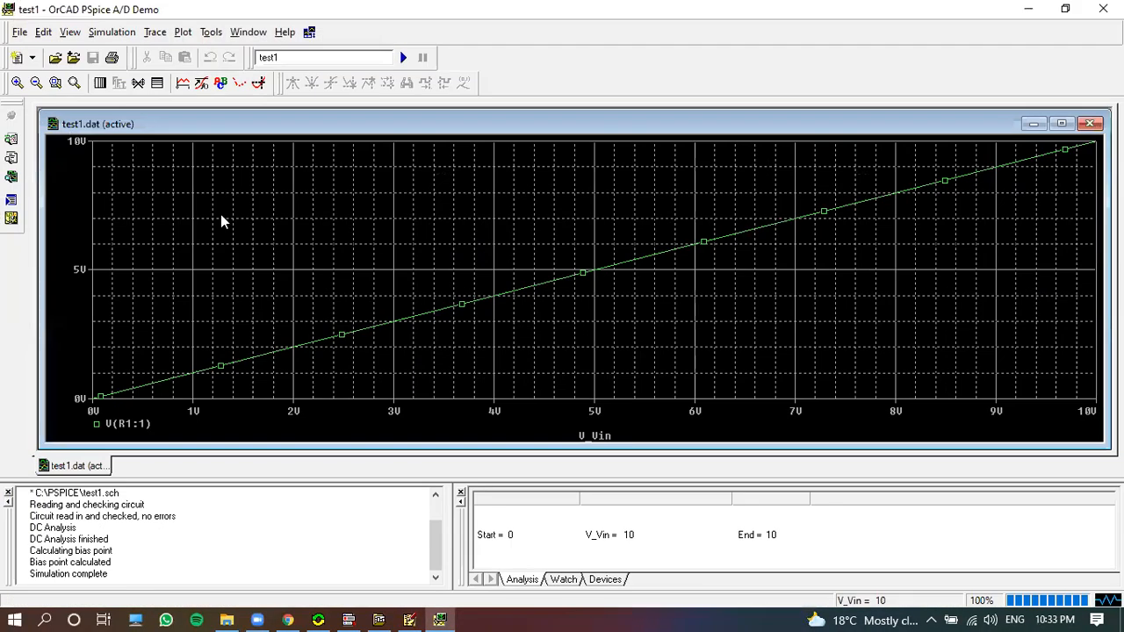
# Close the simulation results, rerun the simulation of the RC circuit and return to the schematic
pyautogui.click(1103, 9)
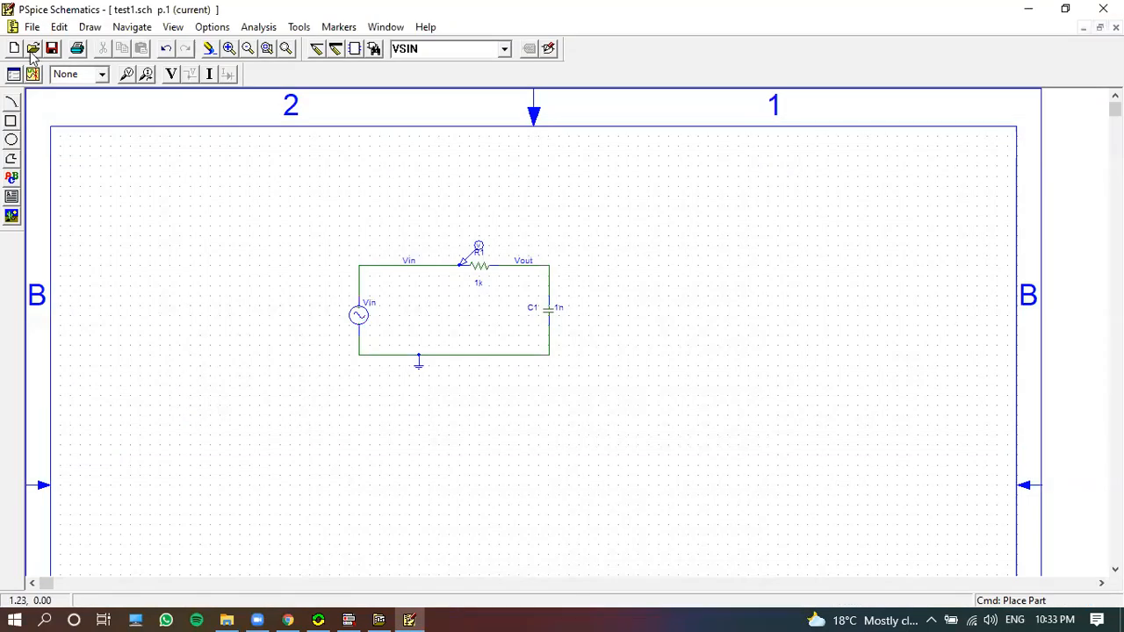
pyautogui.click(32, 75)
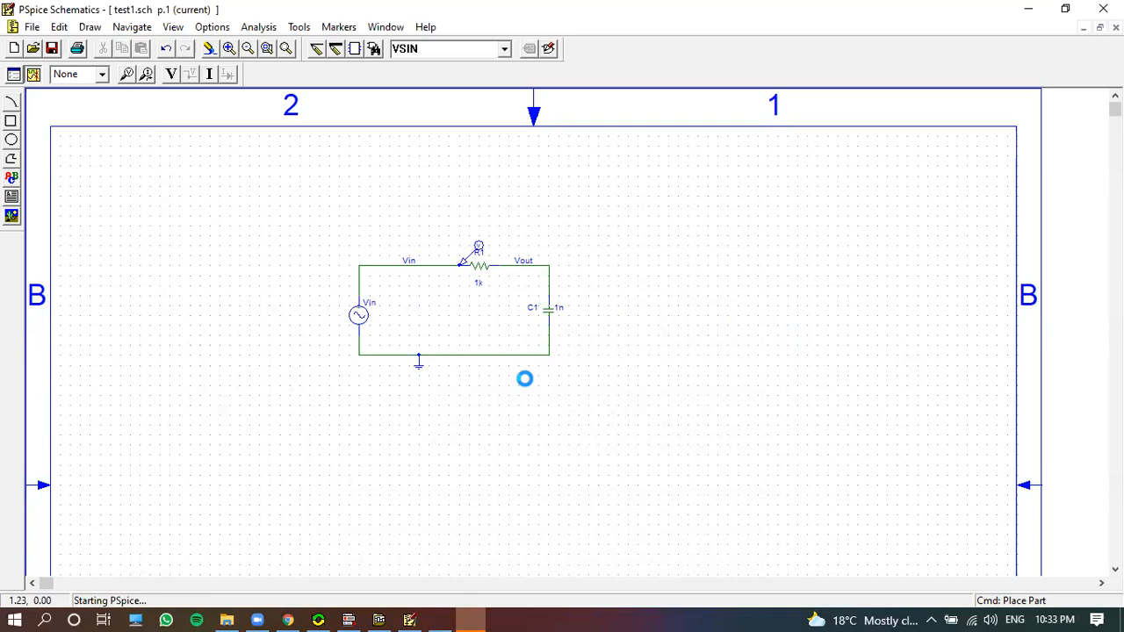
pyautogui.click(440, 619)
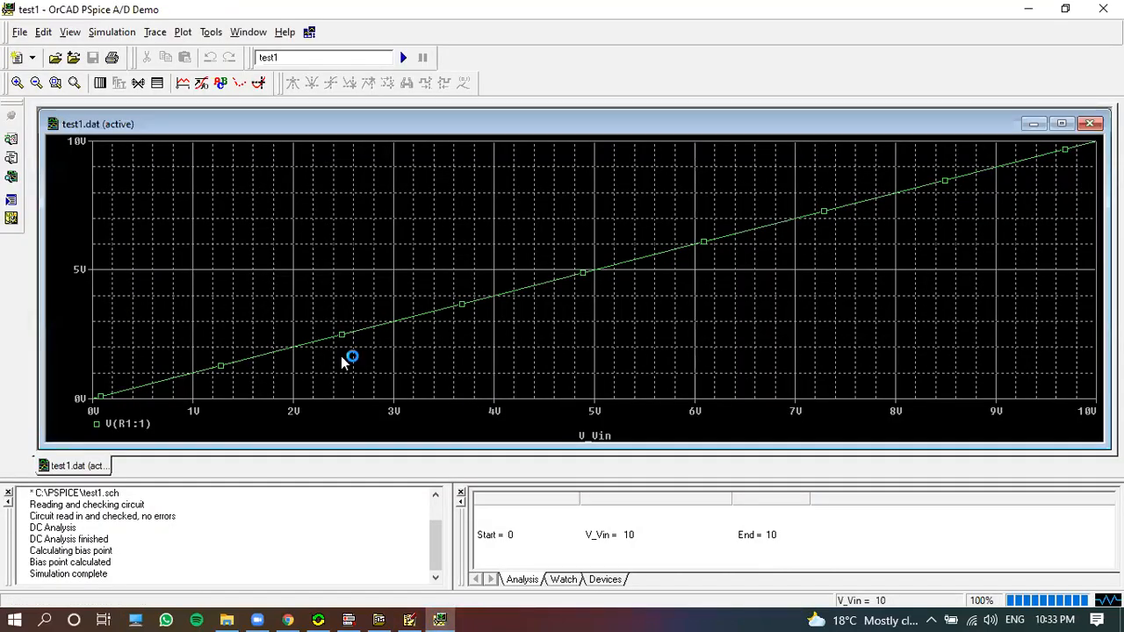
pyautogui.click(1028, 9)
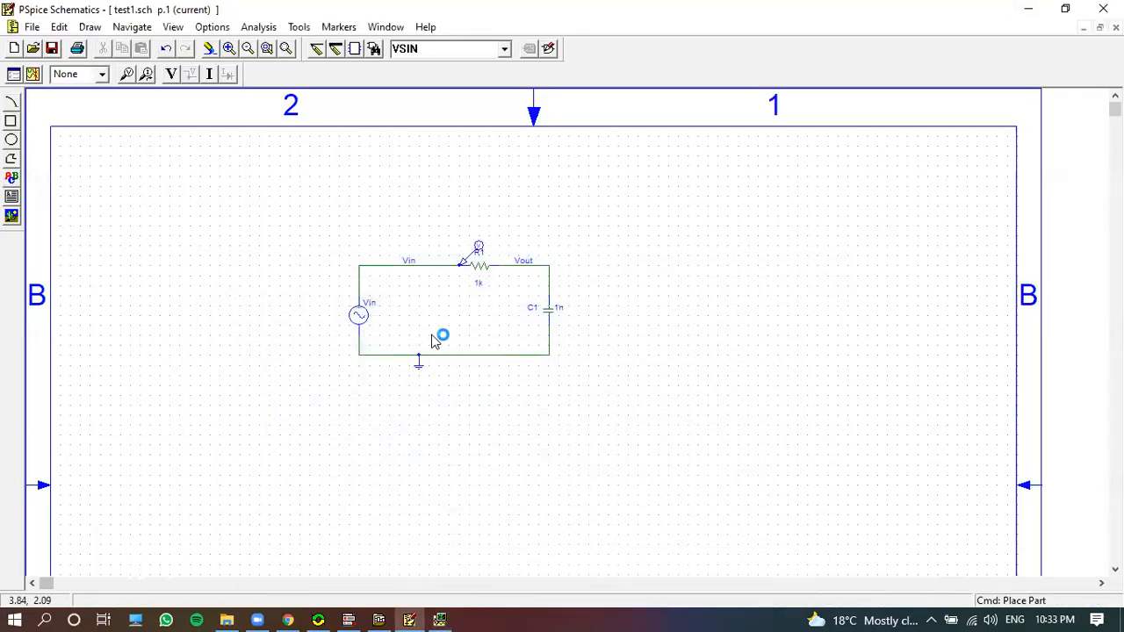
# Move the voltage marker from the resistor's input side to the Vout node and simulate the circuit again
pyautogui.click(466, 266)
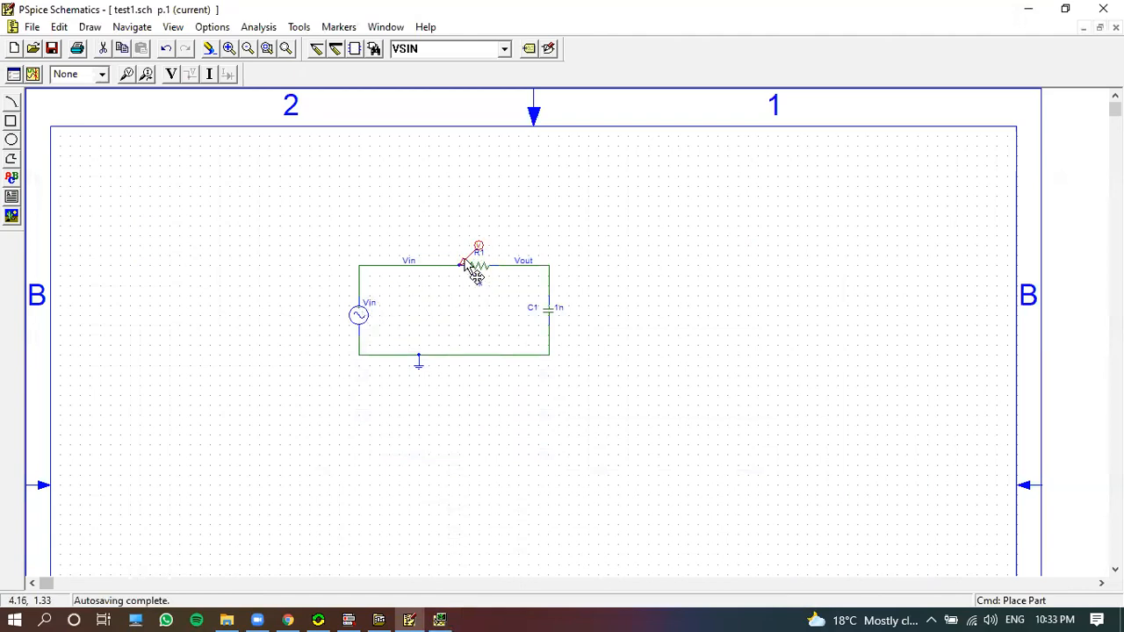
pyautogui.moveTo(463, 264)
pyautogui.mouseDown()
pyautogui.moveTo(541, 264)
pyautogui.moveTo(530, 264)
pyautogui.mouseUp()
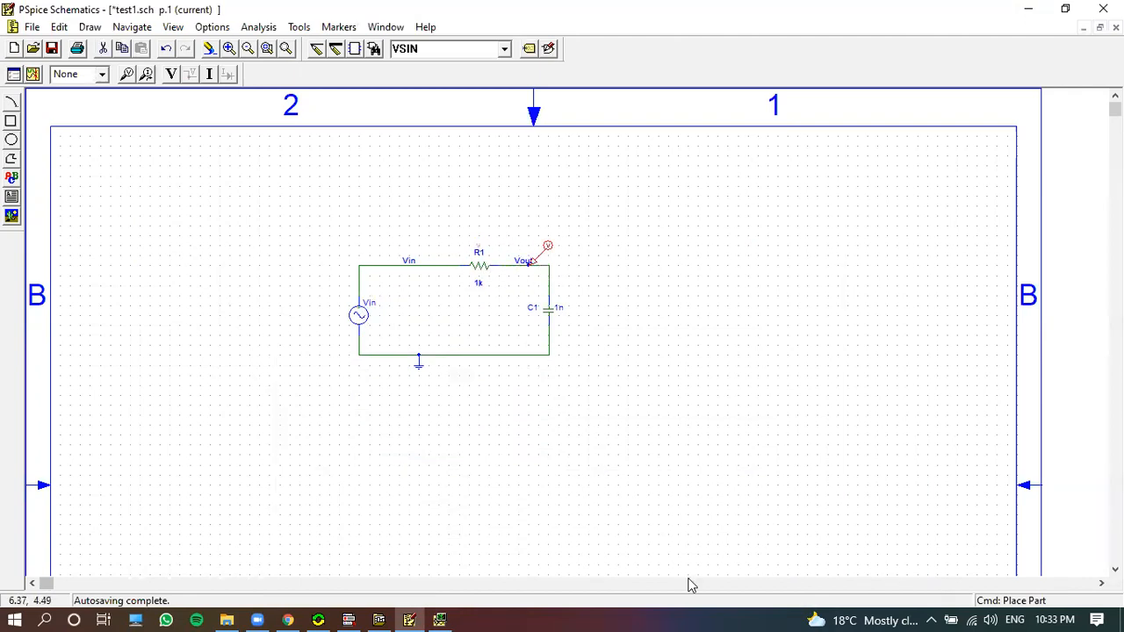
pyautogui.press('F11')
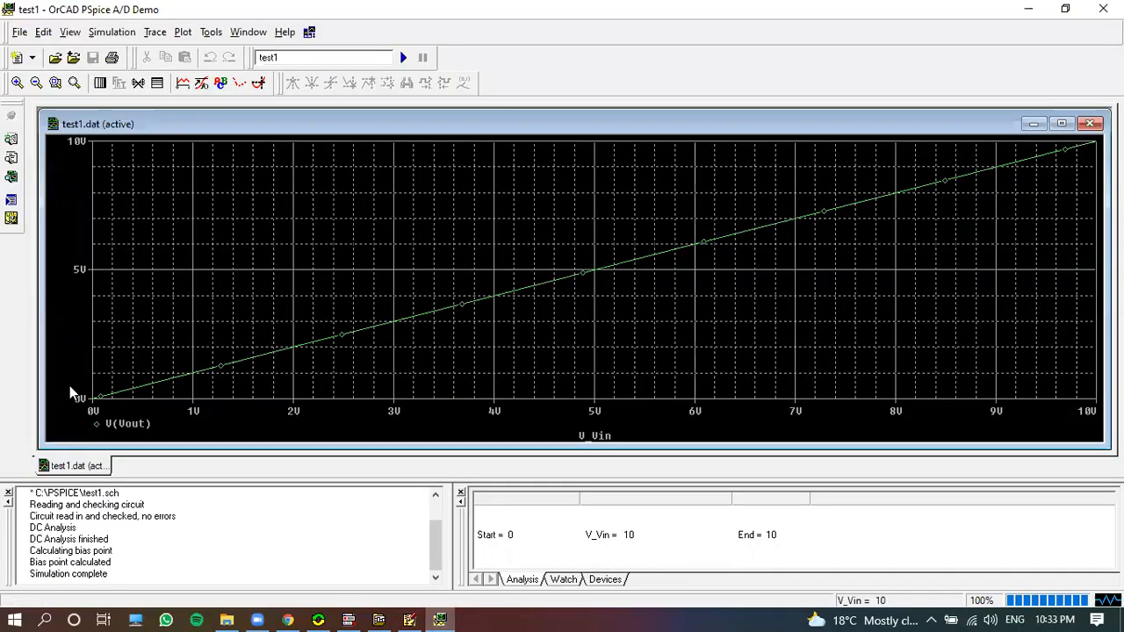
pyautogui.click(1028, 9)
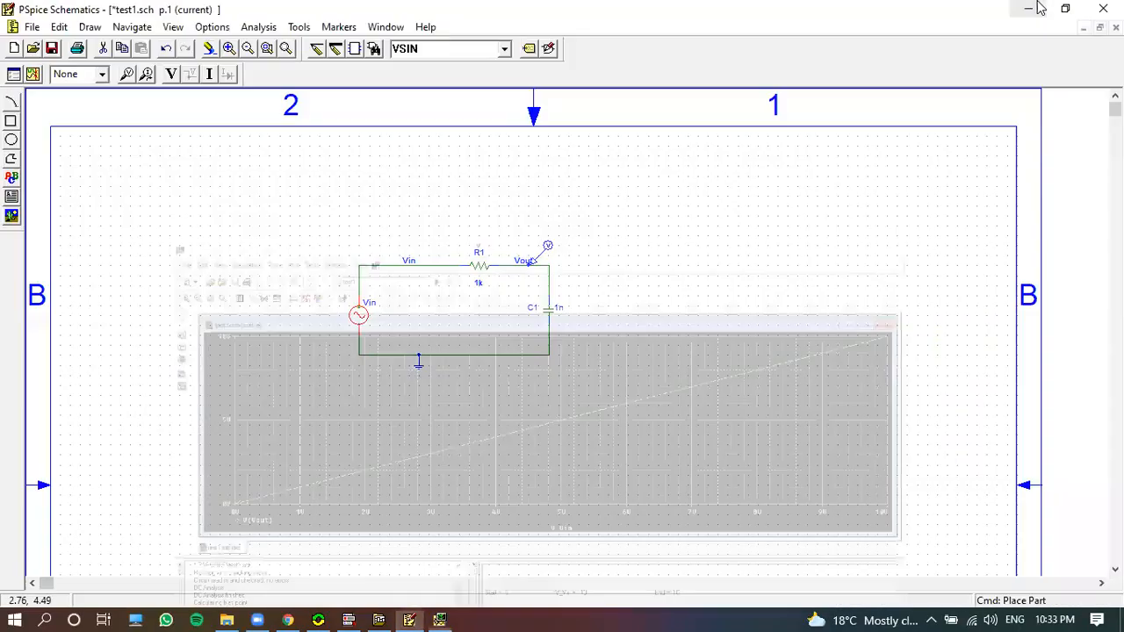
# Disable the DC sweep and set up a transient analysis with a 50 ms final time and a 0.1 ms step
pyautogui.click(14, 74)
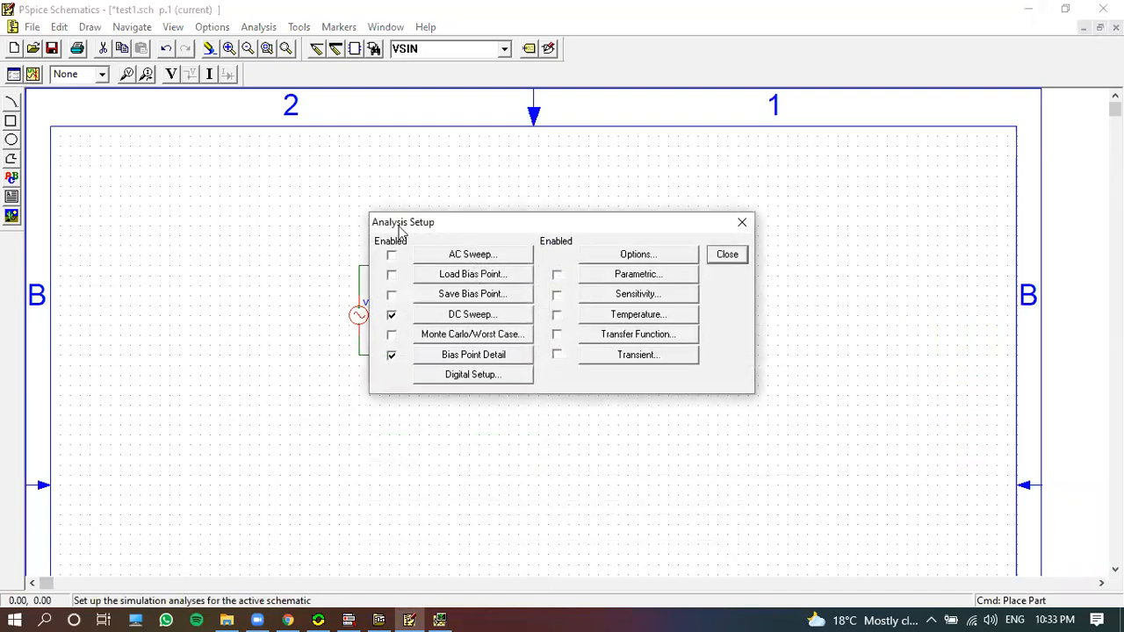
pyautogui.click(392, 315)
pyautogui.click(640, 355)
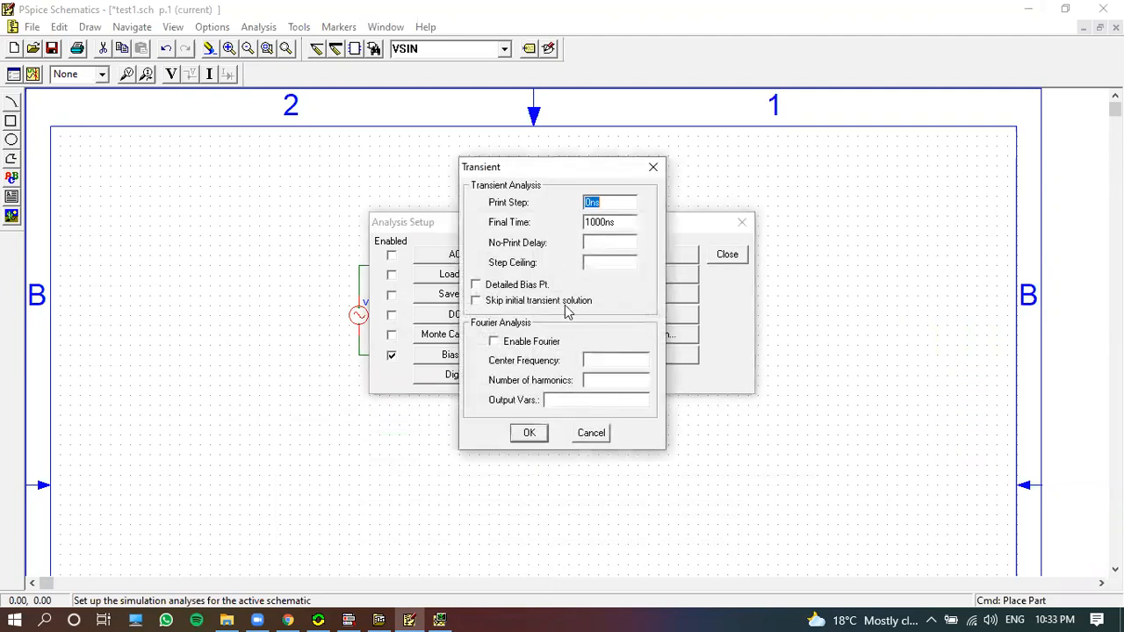
pyautogui.doubleClick(619, 226)
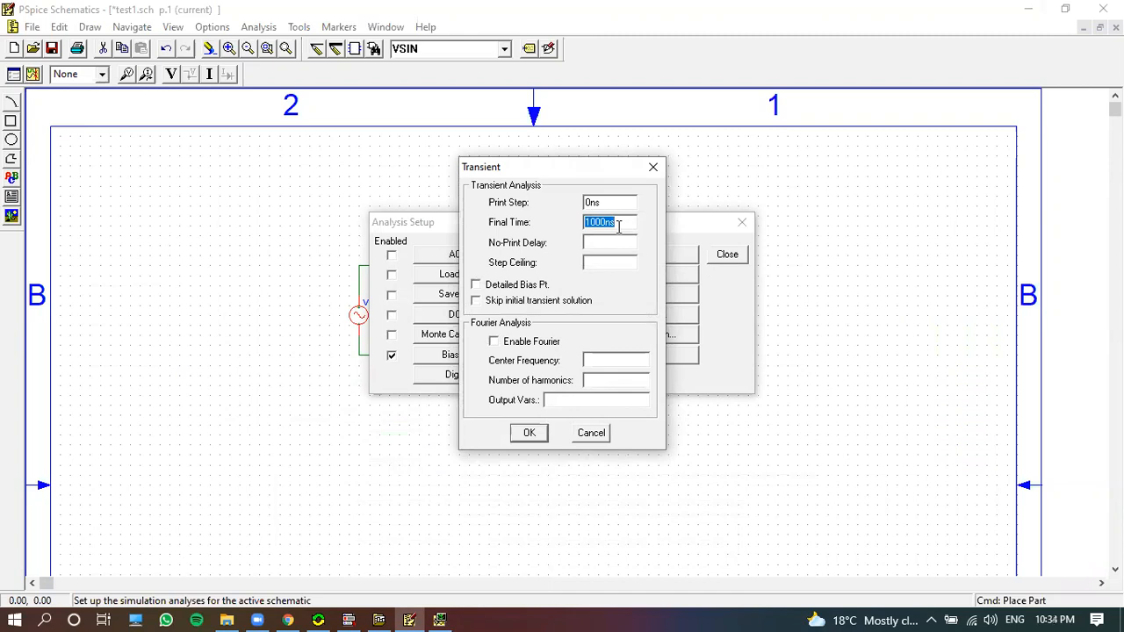
pyautogui.write('5')
pyautogui.write('0.1ms')
pyautogui.click(529, 433)
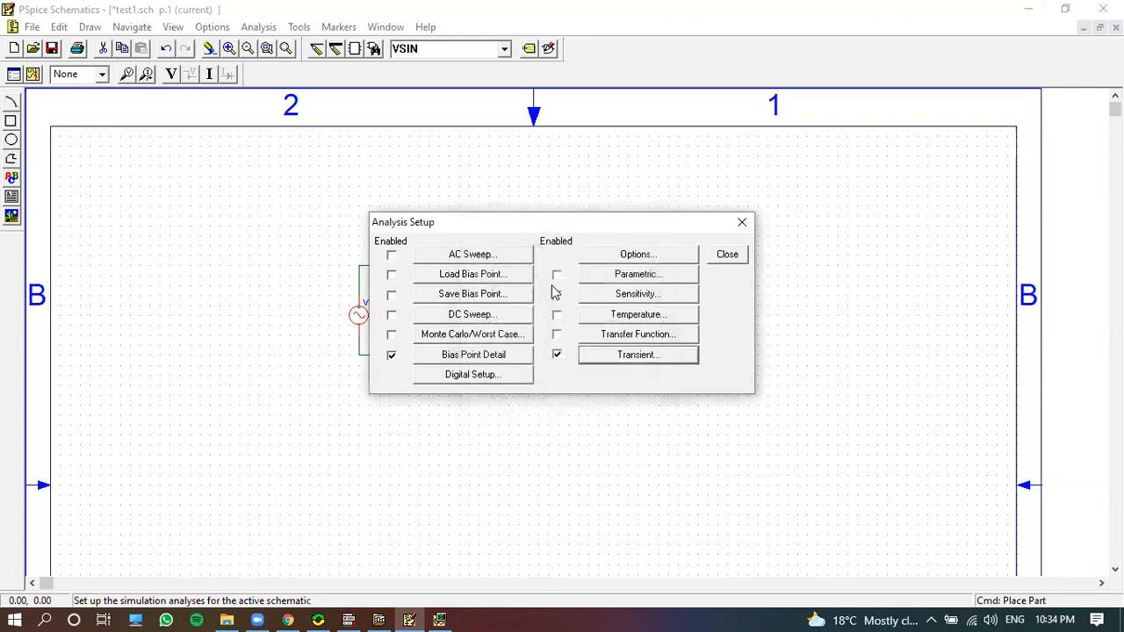
pyautogui.click(728, 253)
# Run the transient simulation and view the Vout waveform, checking it against the marker in the schematic
pyautogui.click(33, 74)
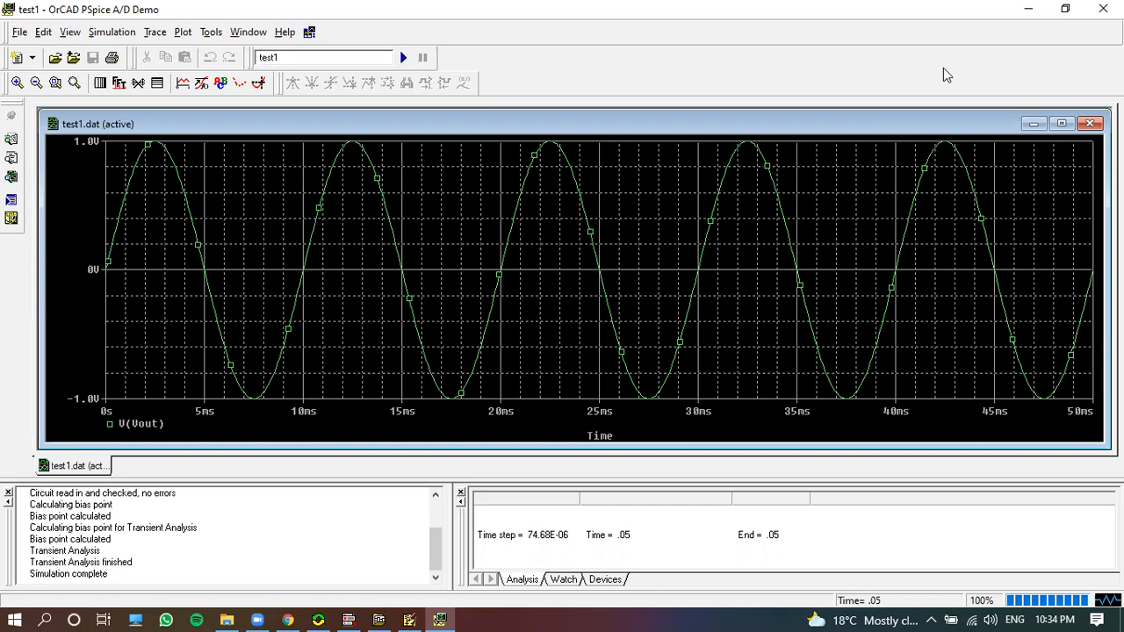
pyautogui.click(1028, 9)
pyautogui.click(652, 345)
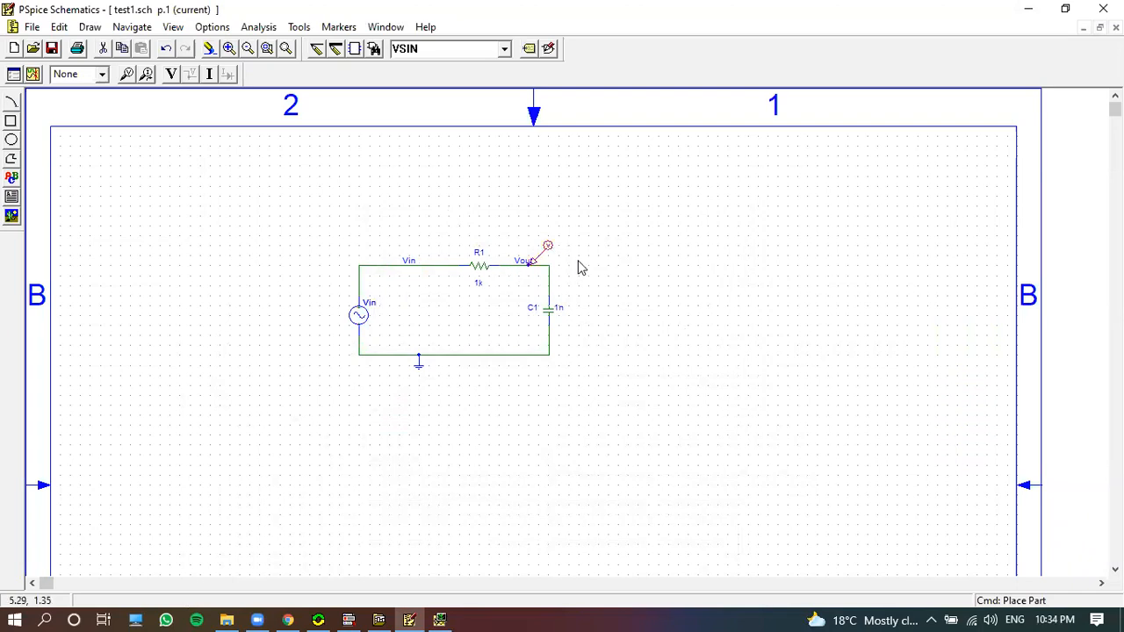
pyautogui.click(434, 616)
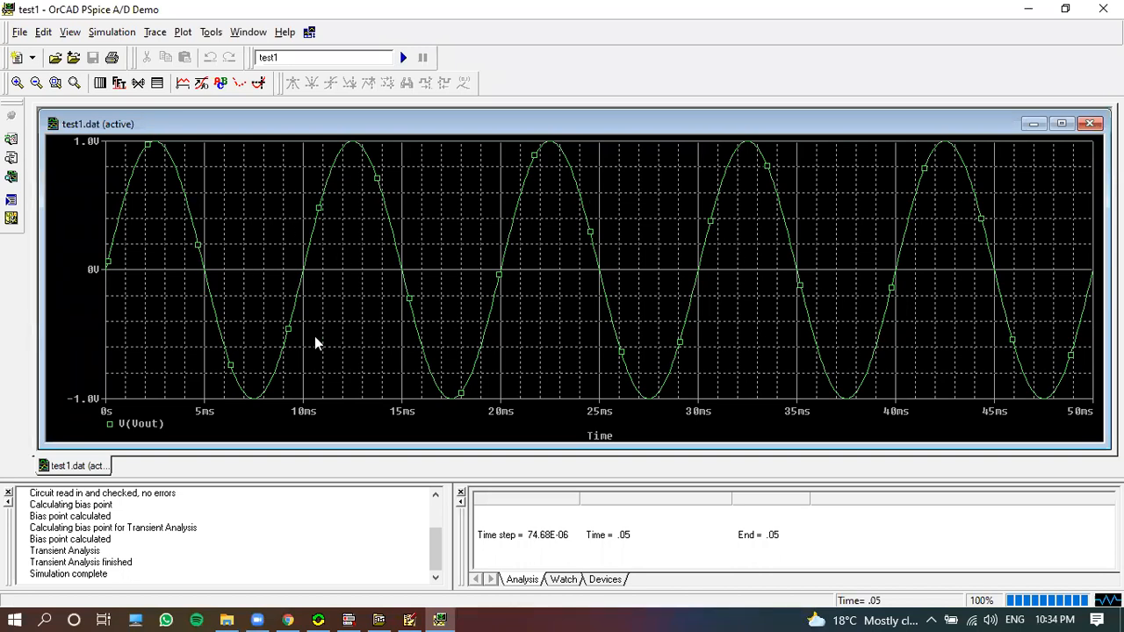
# Open the Add Traces dialog for the transient plot
pyautogui.click(162, 35)
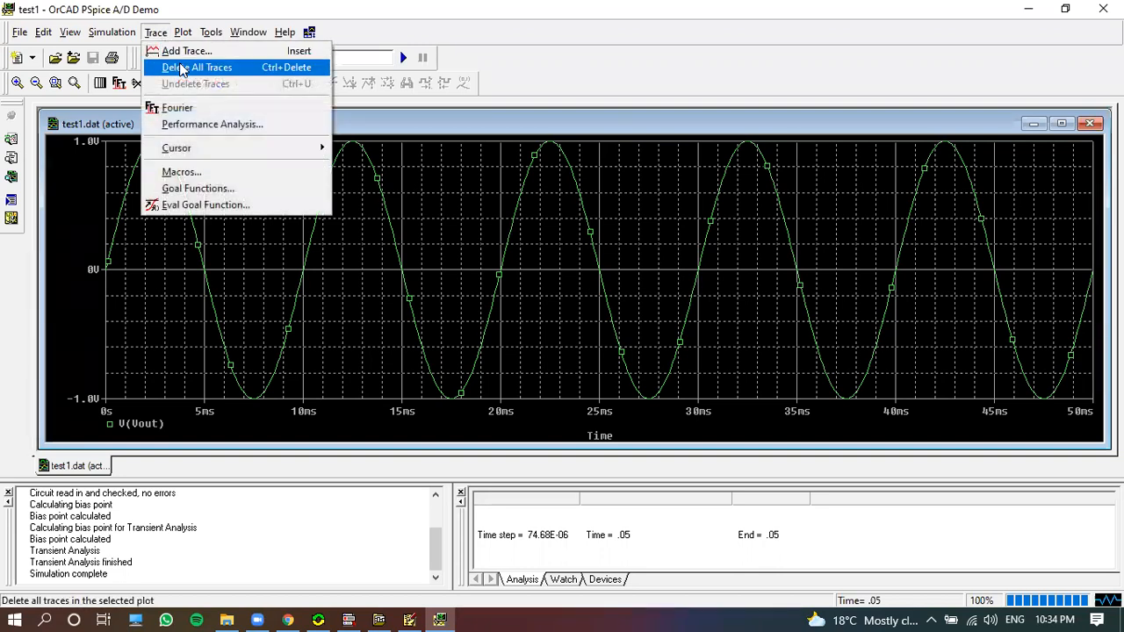
pyautogui.click(373, 335)
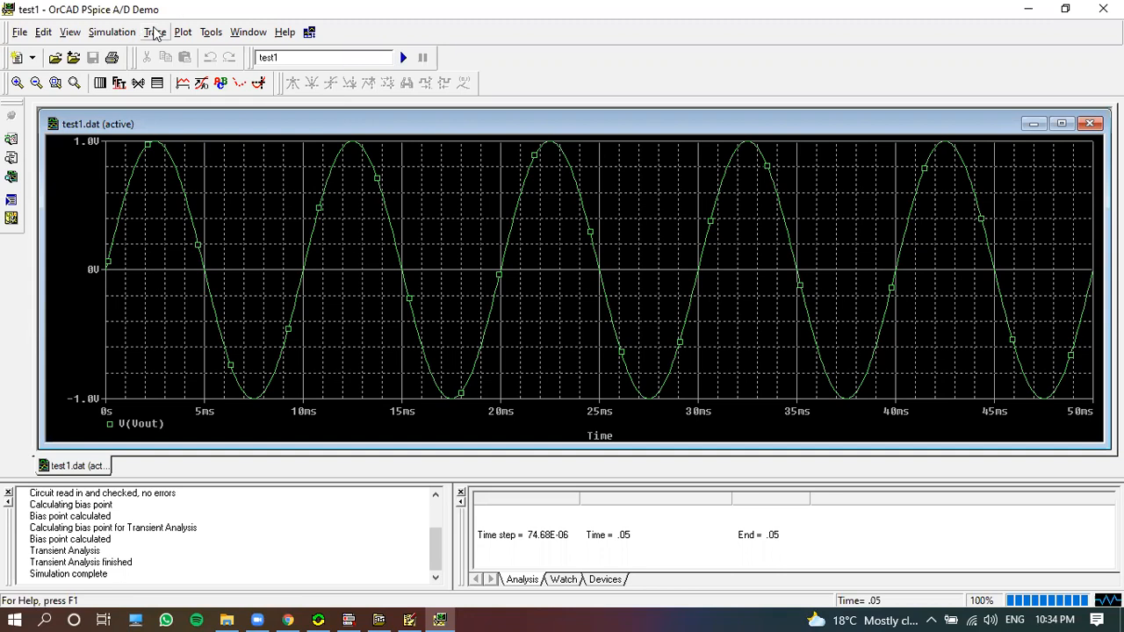
pyautogui.click(154, 32)
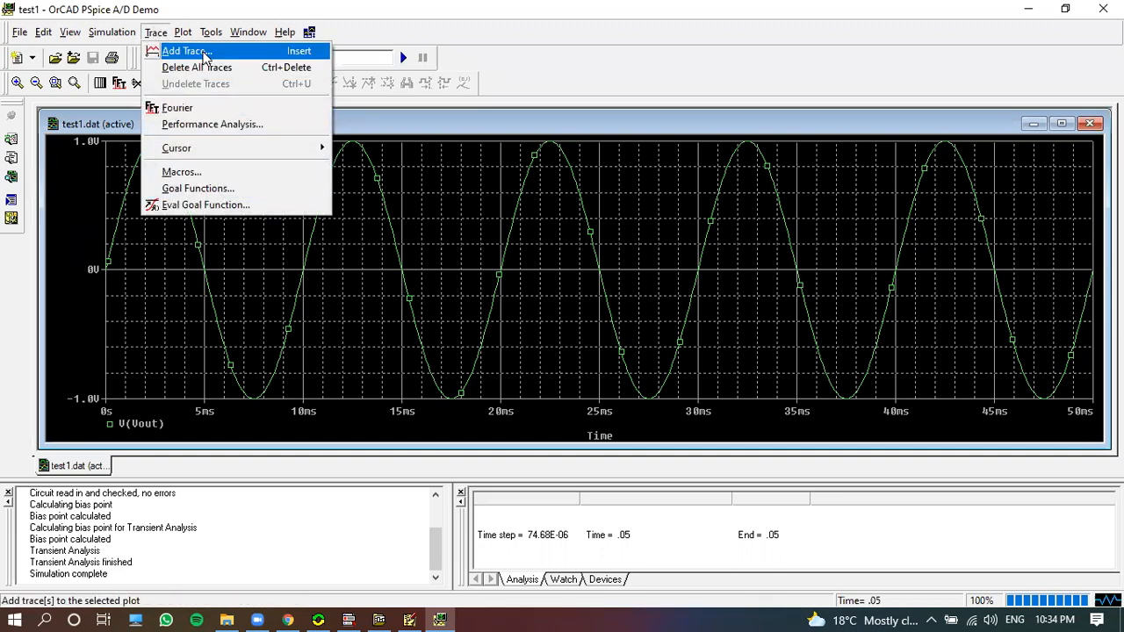
pyautogui.click(187, 51)
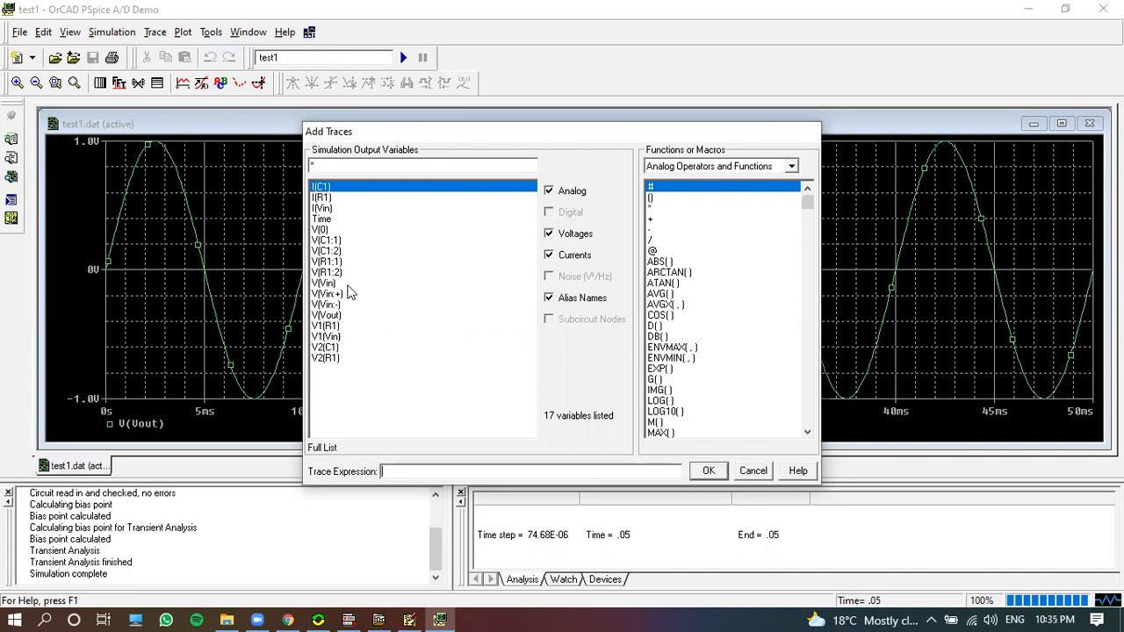
pyautogui.click(349, 284)
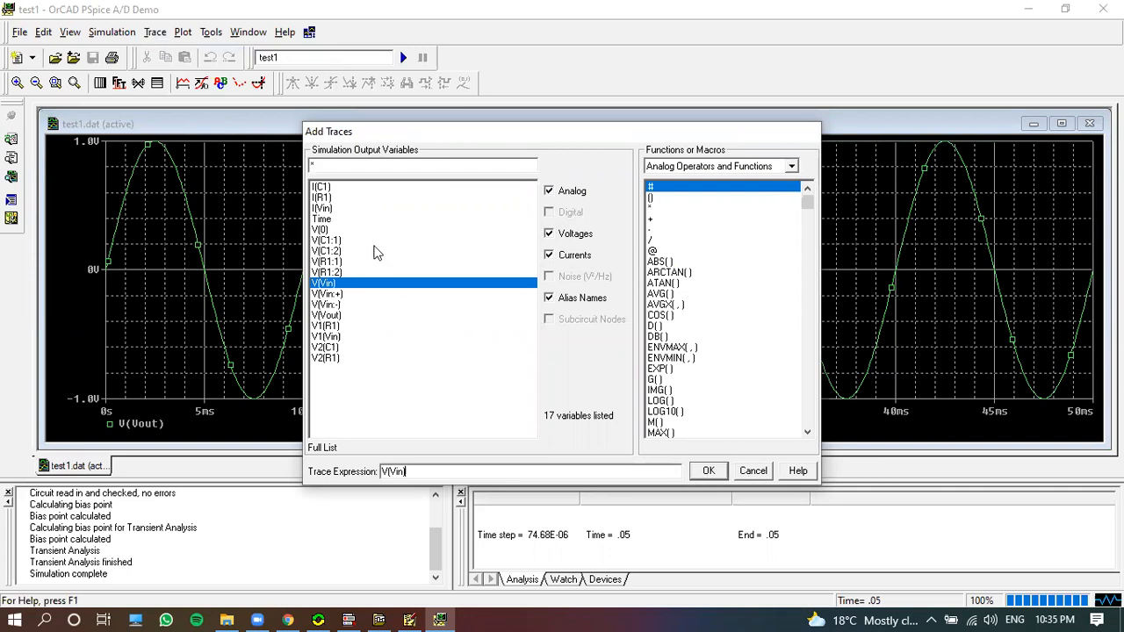
pyautogui.click(339, 209)
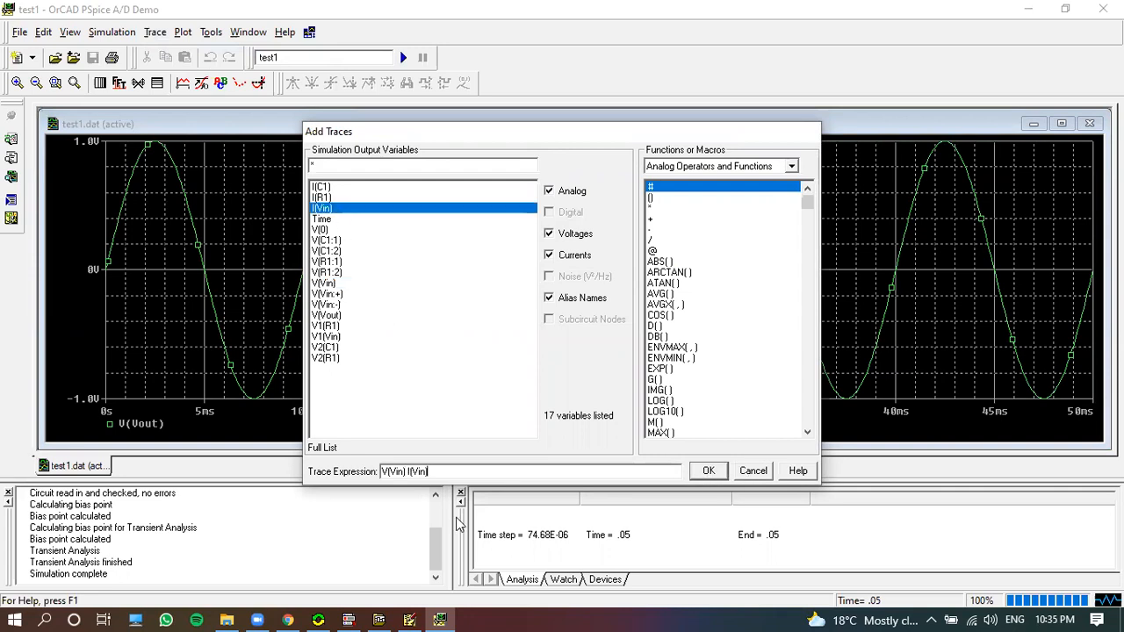
pyautogui.moveTo(423, 472); pyautogui.dragTo(338, 474)
pyautogui.click(341, 240)
pyautogui.click(347, 272)
pyautogui.click(351, 304)
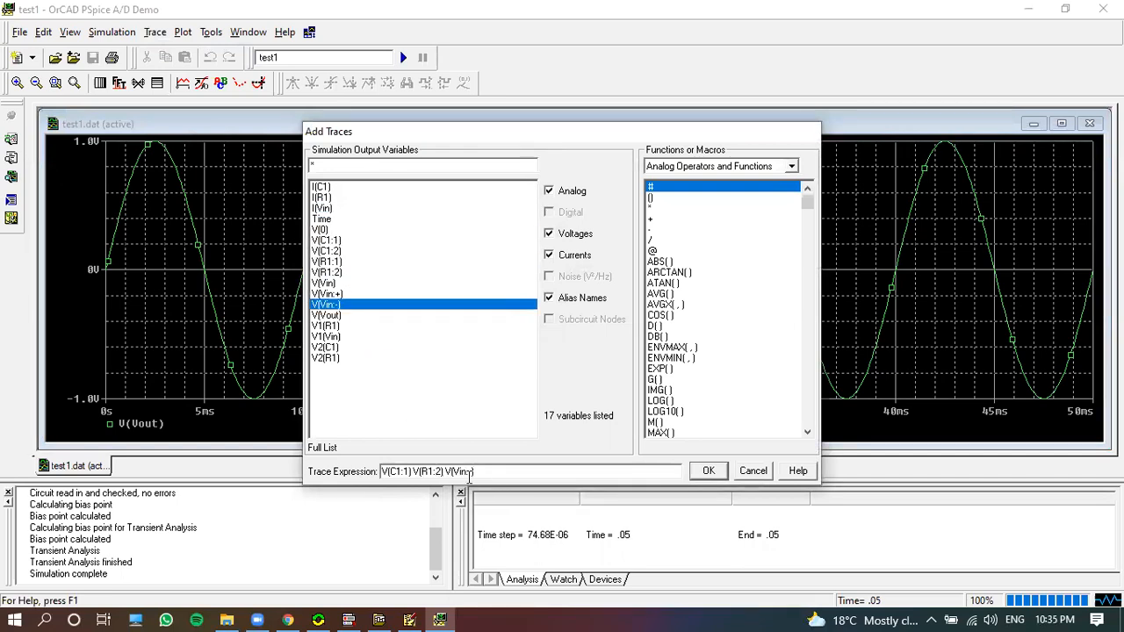
pyautogui.moveTo(471, 475); pyautogui.dragTo(340, 488)
pyautogui.press('BackSpace')
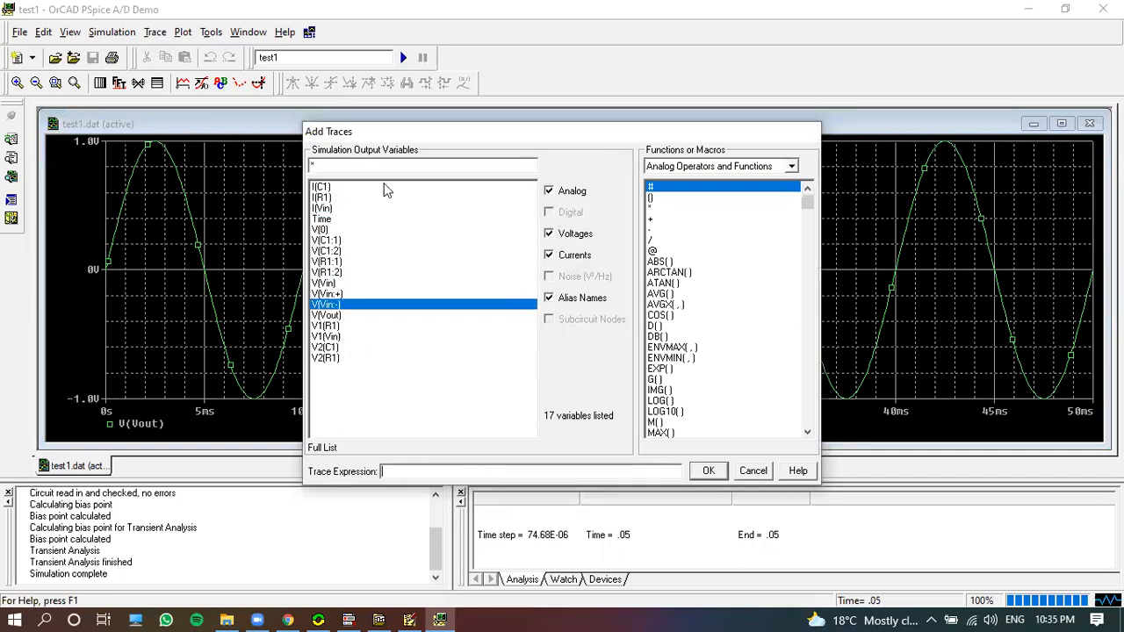
# Add the source current I(Vin) as a trace and add a second Y axis to the plot
pyautogui.click(360, 210)
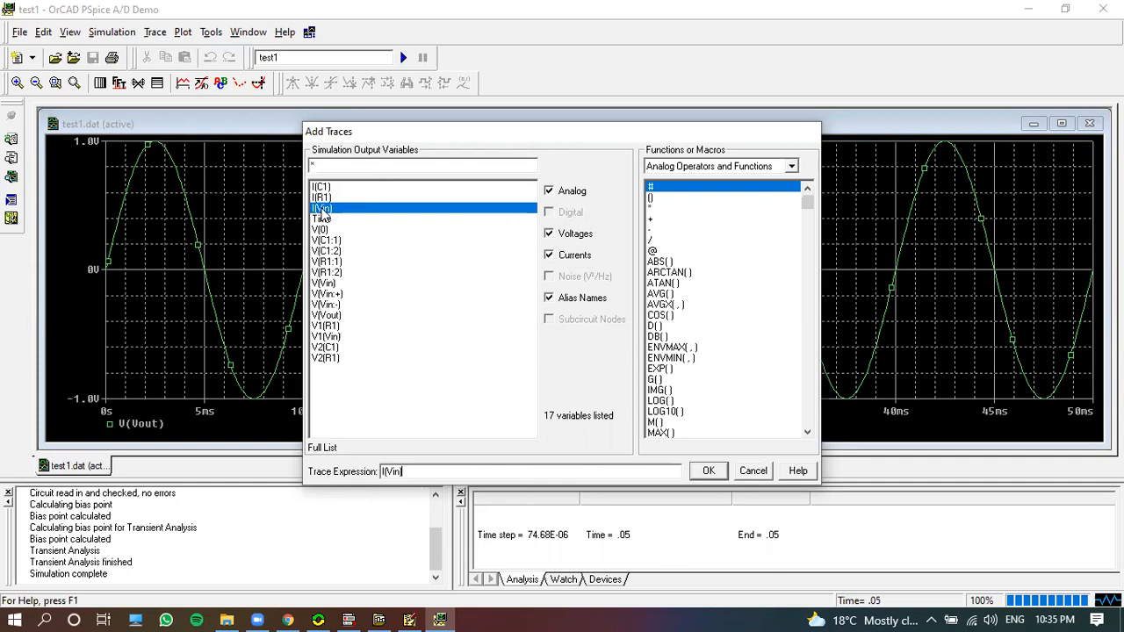
pyautogui.click(709, 471)
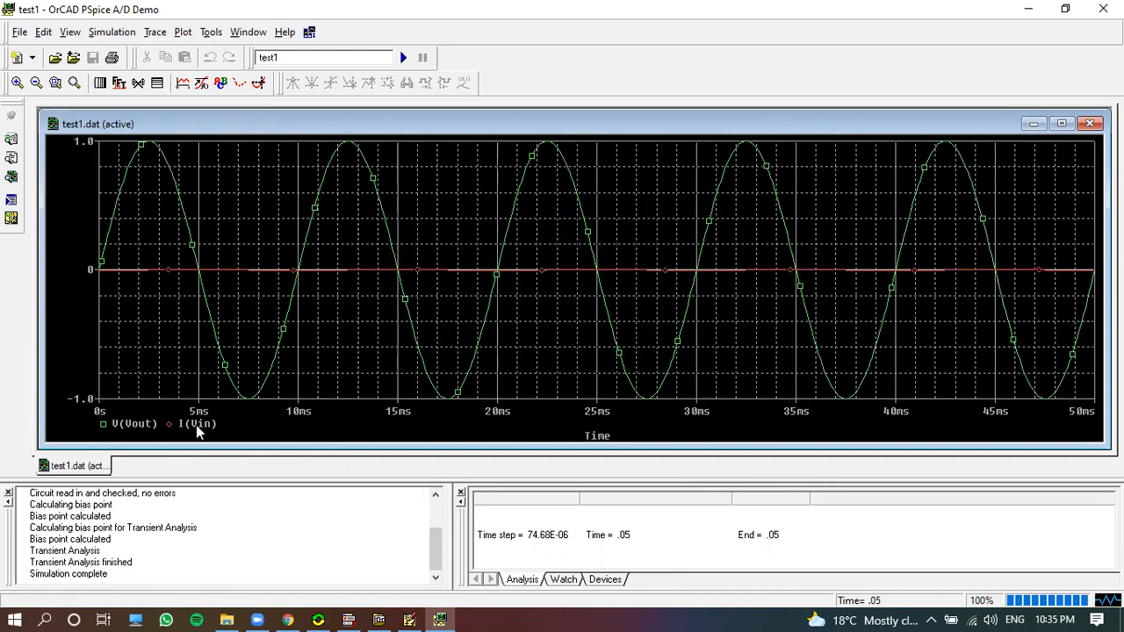
pyautogui.click(188, 35)
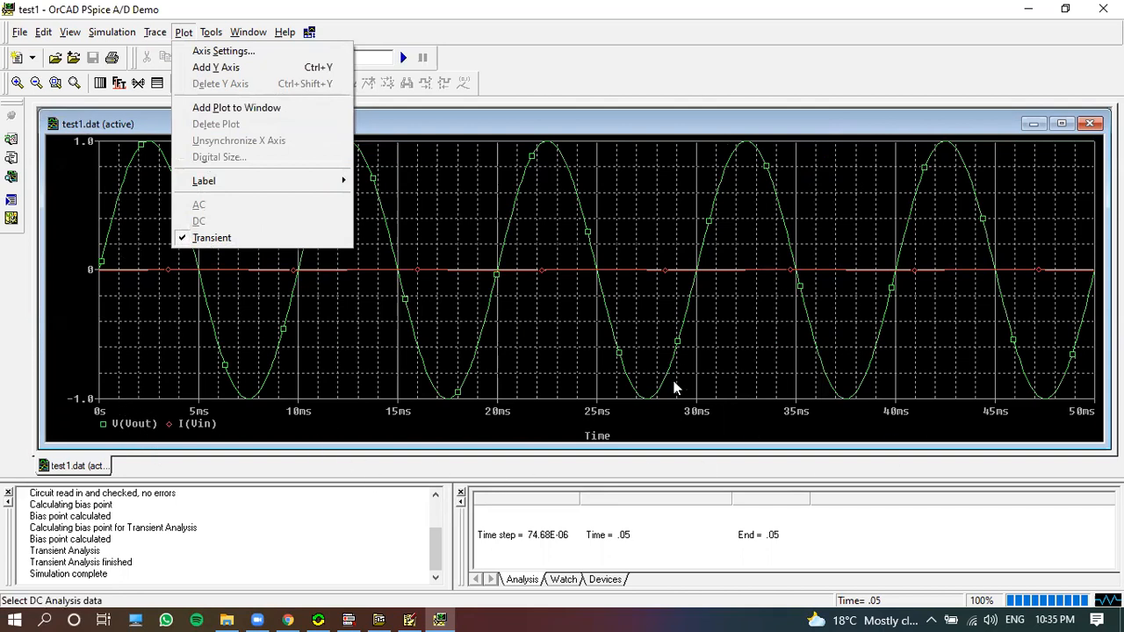
pyautogui.click(215, 67)
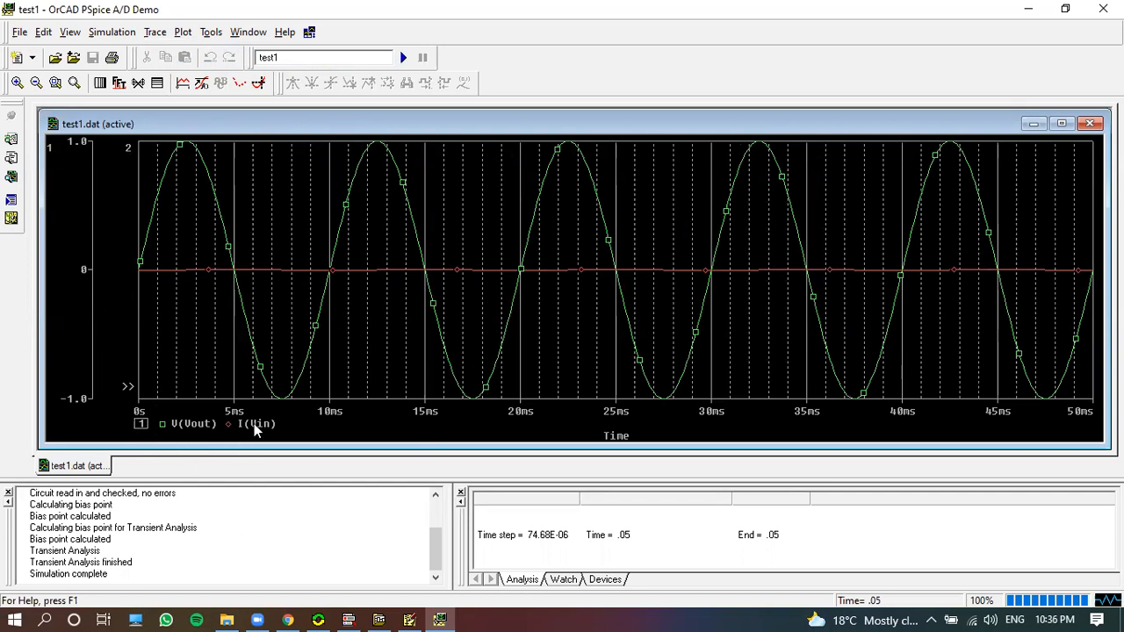
pyautogui.click(225, 272)
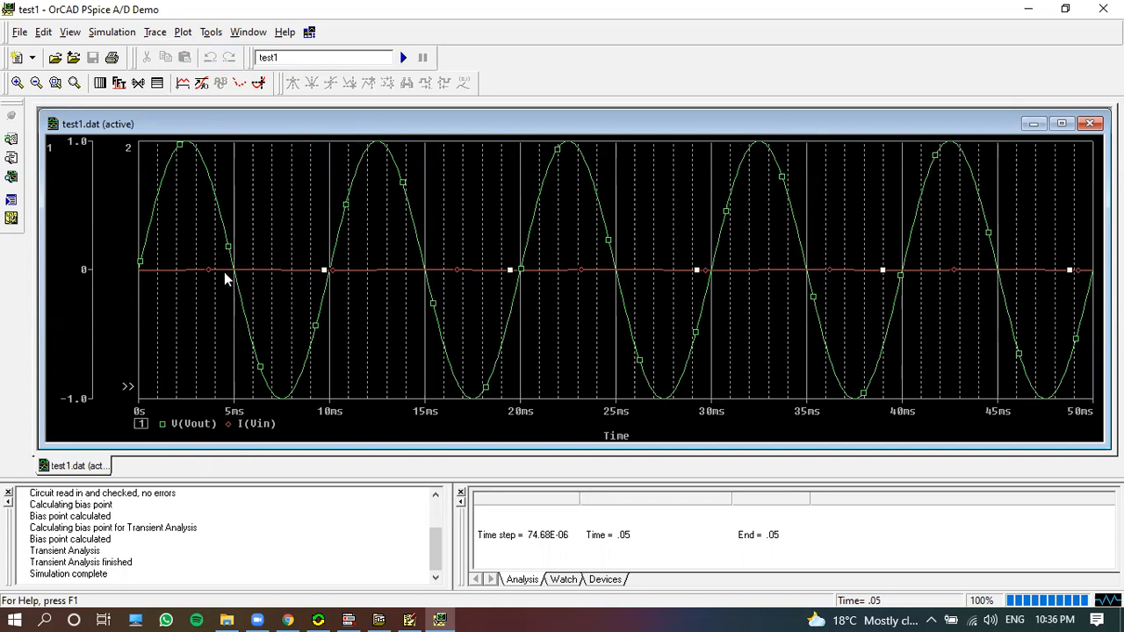
pyautogui.rightClick(287, 269)
pyautogui.click(283, 269)
pyautogui.rightClick(291, 238)
pyautogui.click(269, 191)
pyautogui.rightClick(272, 271)
# Delete all traces from the transient plot
pyautogui.click(153, 33)
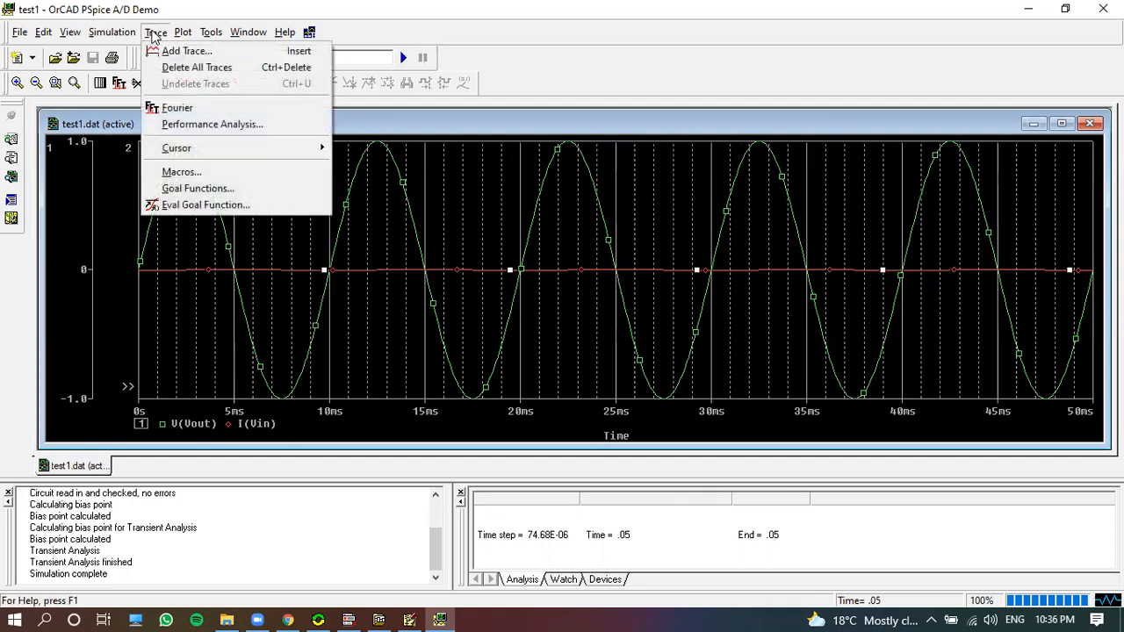
pyautogui.click(197, 67)
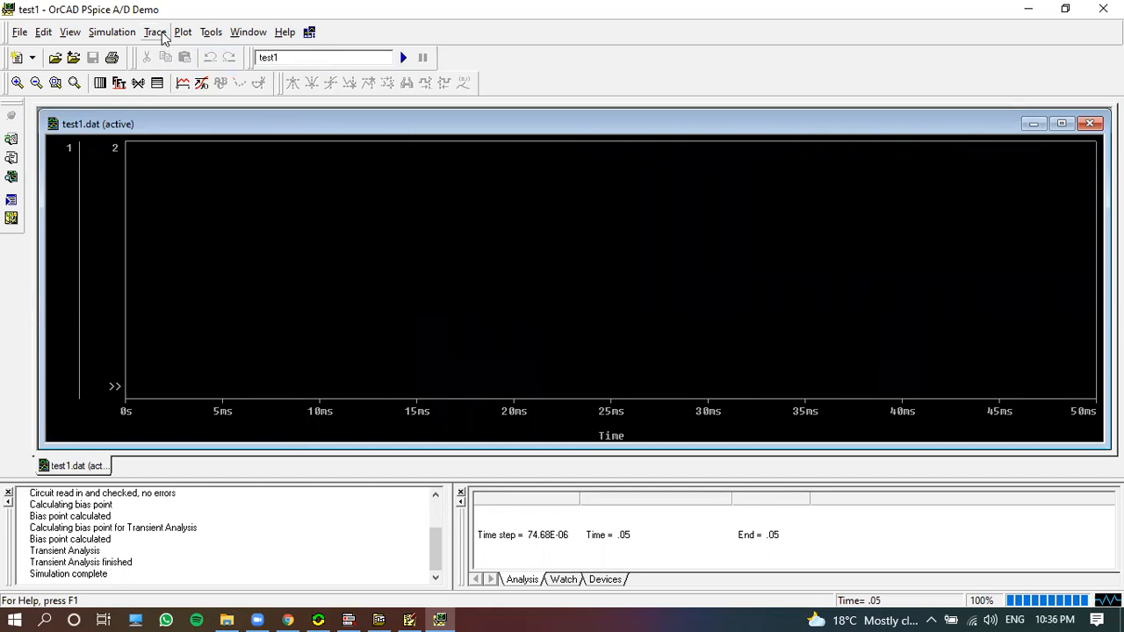
pyautogui.click(155, 32)
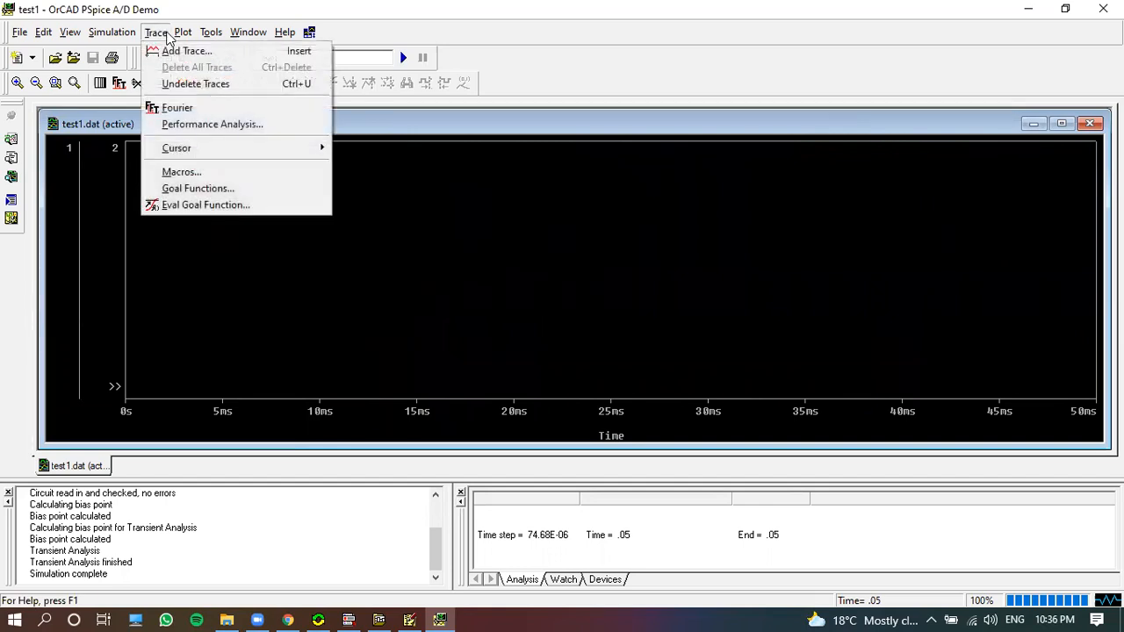
pyautogui.click(288, 261)
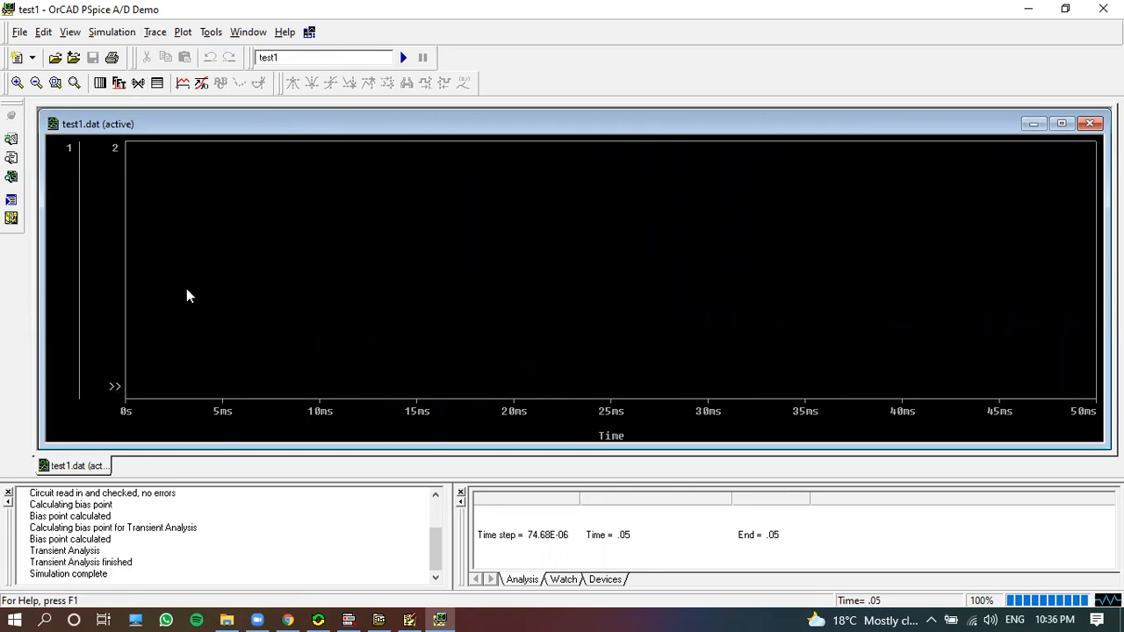
# Add the V(Vout) trace to the empty plot on the second Y axis
pyautogui.click(158, 33)
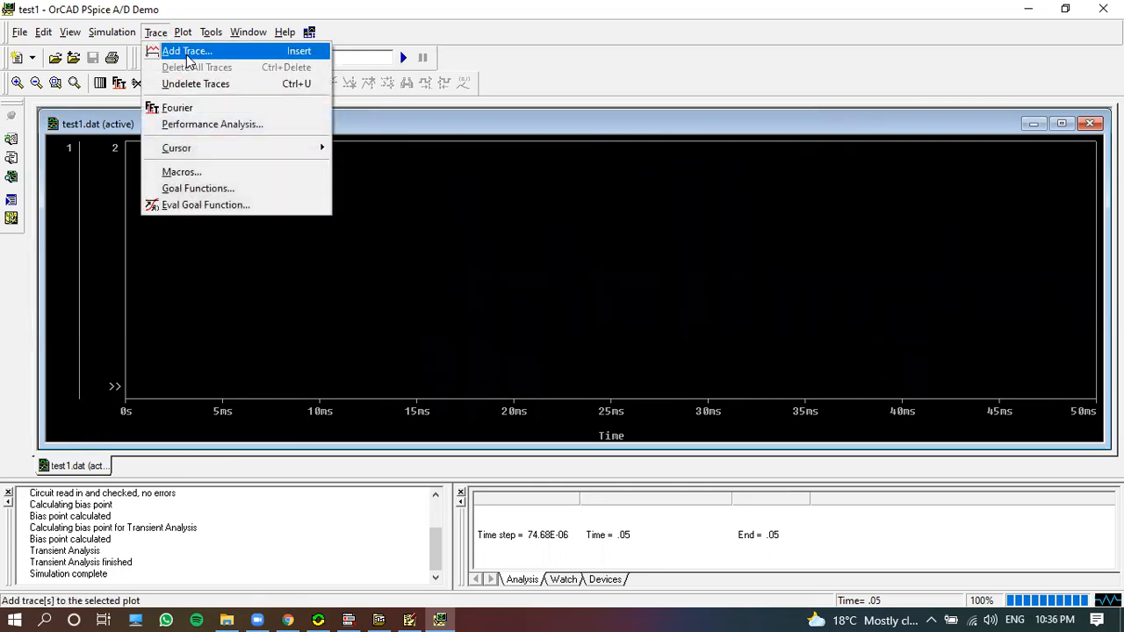
pyautogui.click(180, 50)
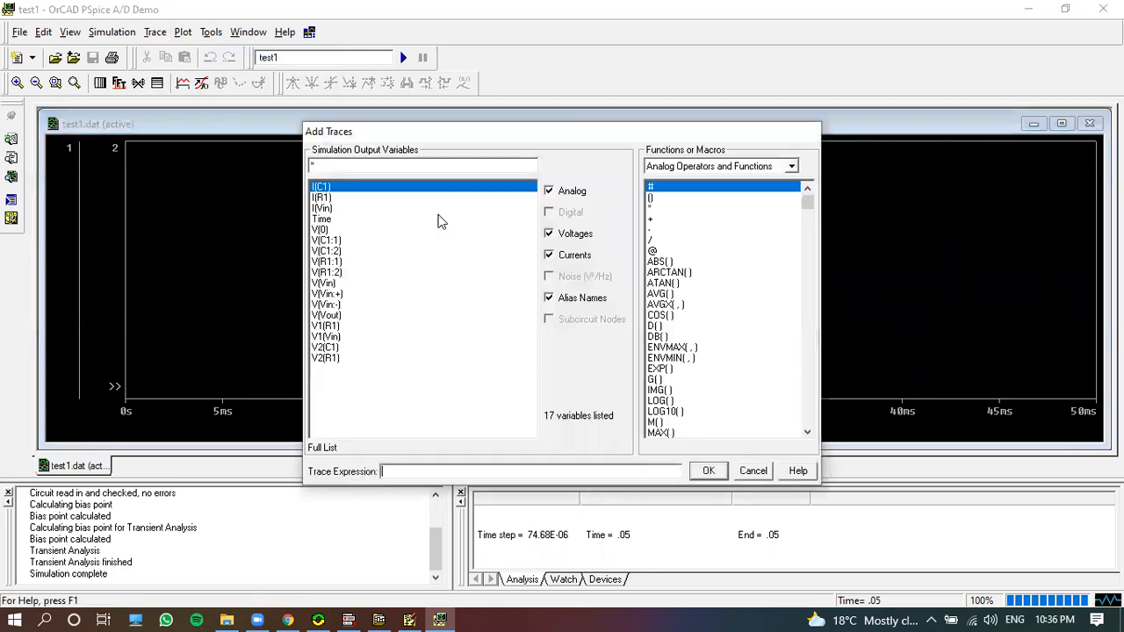
pyautogui.click(327, 315)
pyautogui.click(708, 471)
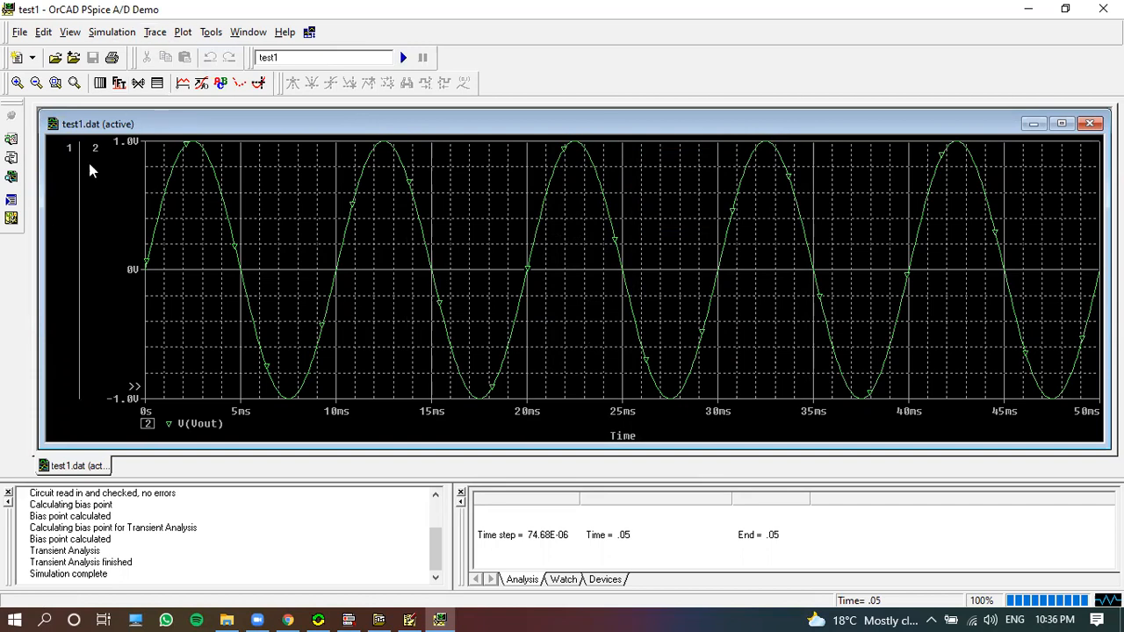
# Make the first Y axis active and add the source current I(Vin) to it as a trace
pyautogui.click(59, 281)
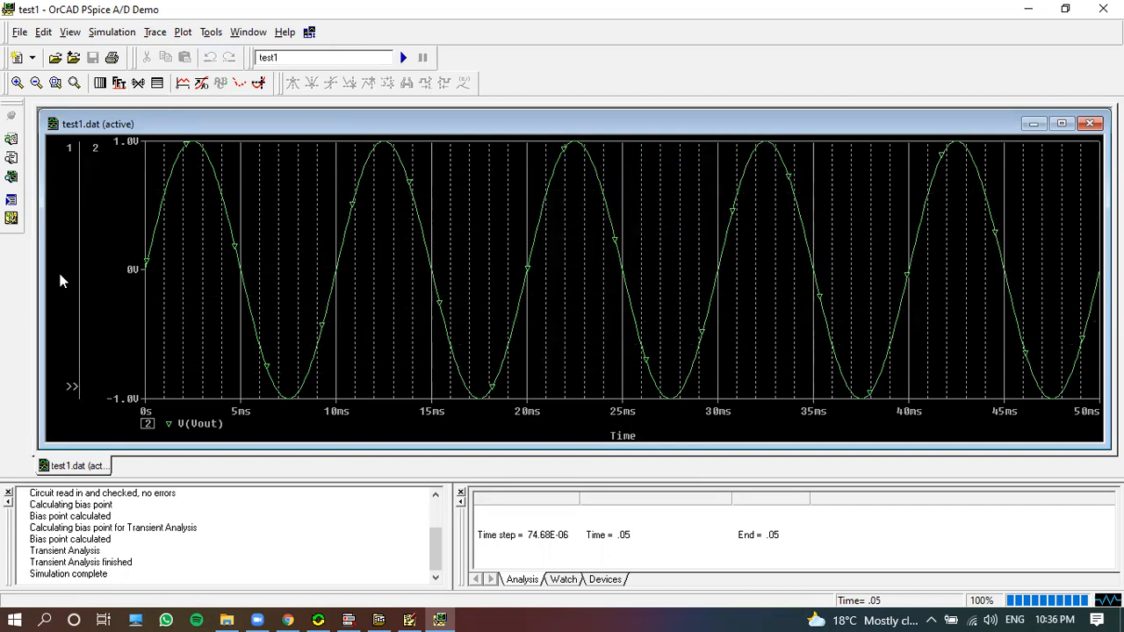
pyautogui.click(154, 32)
pyautogui.click(174, 51)
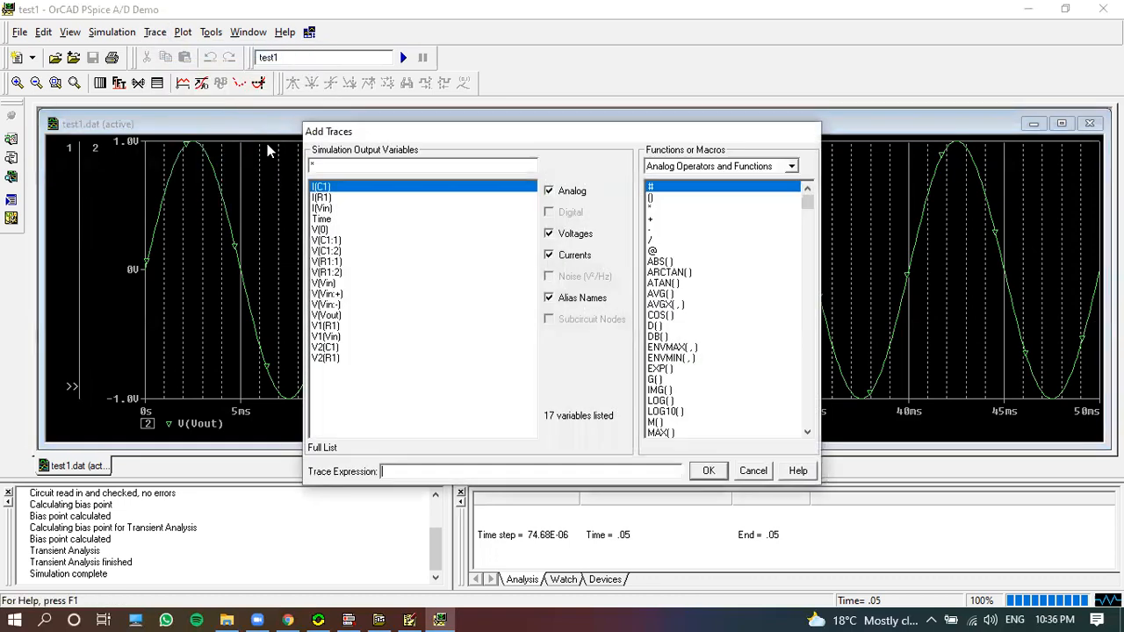
pyautogui.click(344, 198)
pyautogui.click(346, 209)
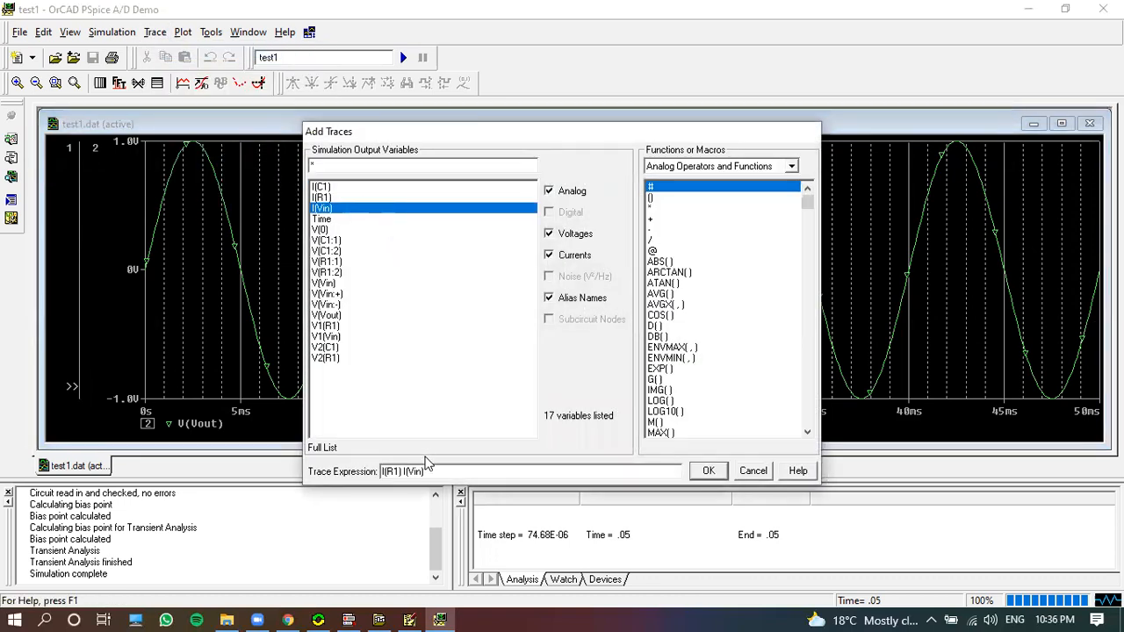
pyautogui.moveTo(433, 473); pyautogui.dragTo(341, 467)
pyautogui.press('BackSpace')
pyautogui.click(339, 209)
pyautogui.click(708, 471)
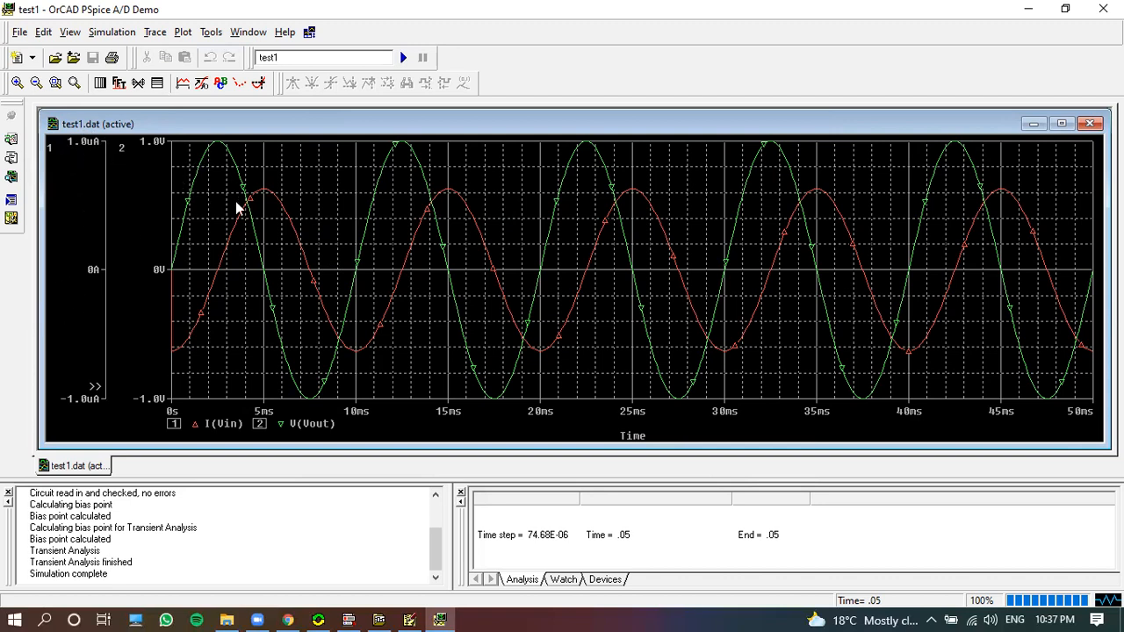
# Set a thicker line width for the I(Vin) trace, keeping its red color and solid pattern
pyautogui.click(287, 213)
pyautogui.click(297, 195)
pyautogui.rightClick(466, 202)
pyautogui.click(483, 221)
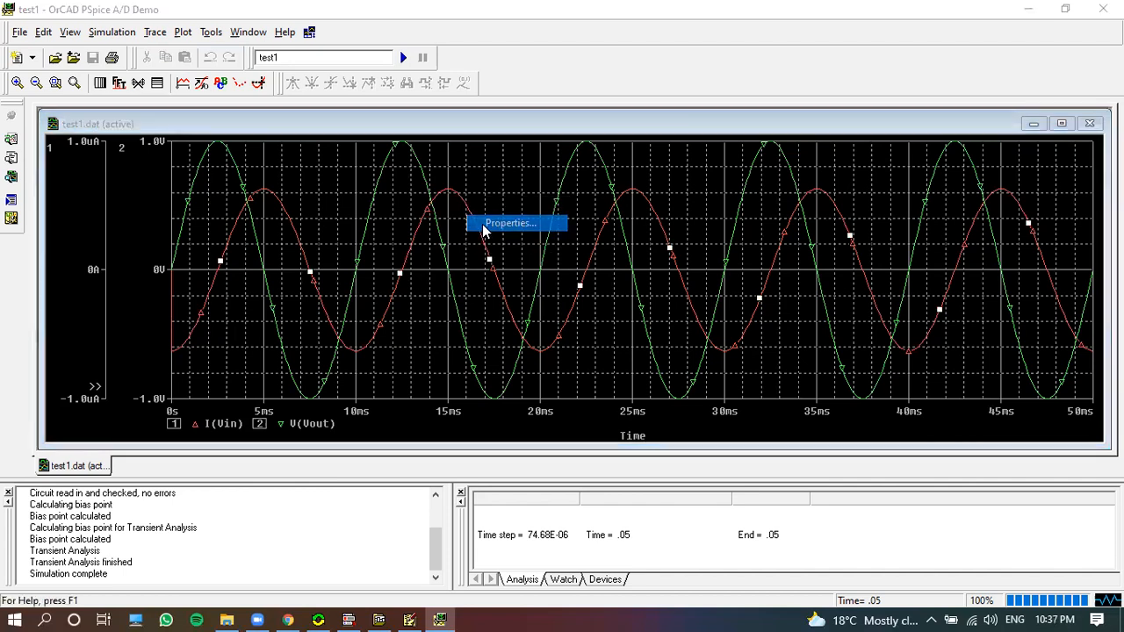
pyautogui.click(101, 91)
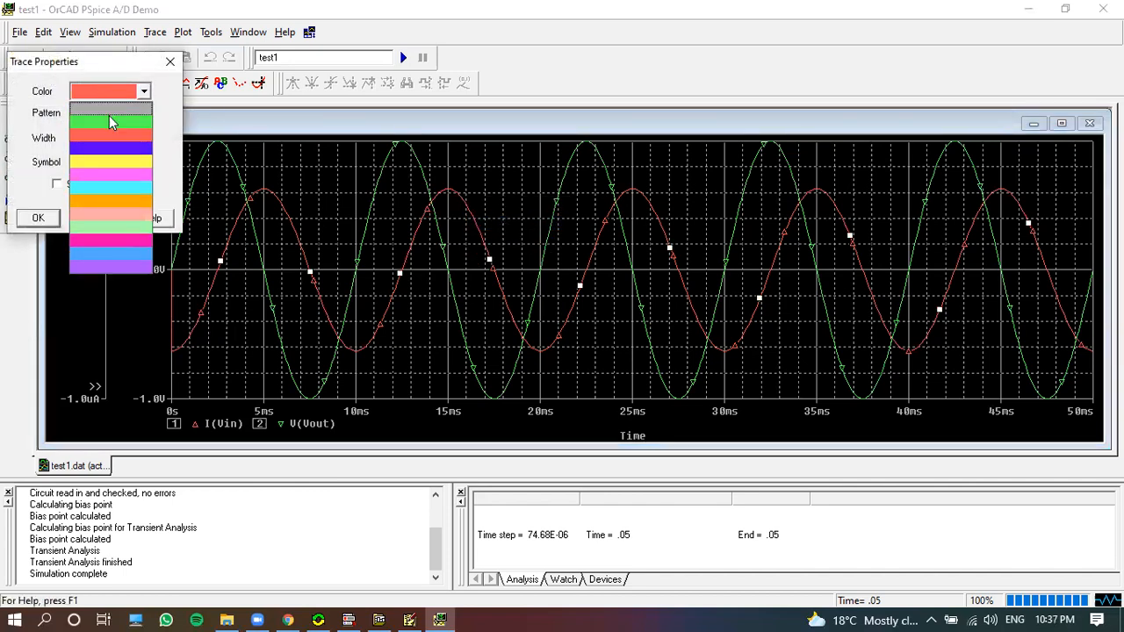
pyautogui.click(165, 112)
pyautogui.click(134, 118)
pyautogui.click(160, 122)
pyautogui.click(144, 141)
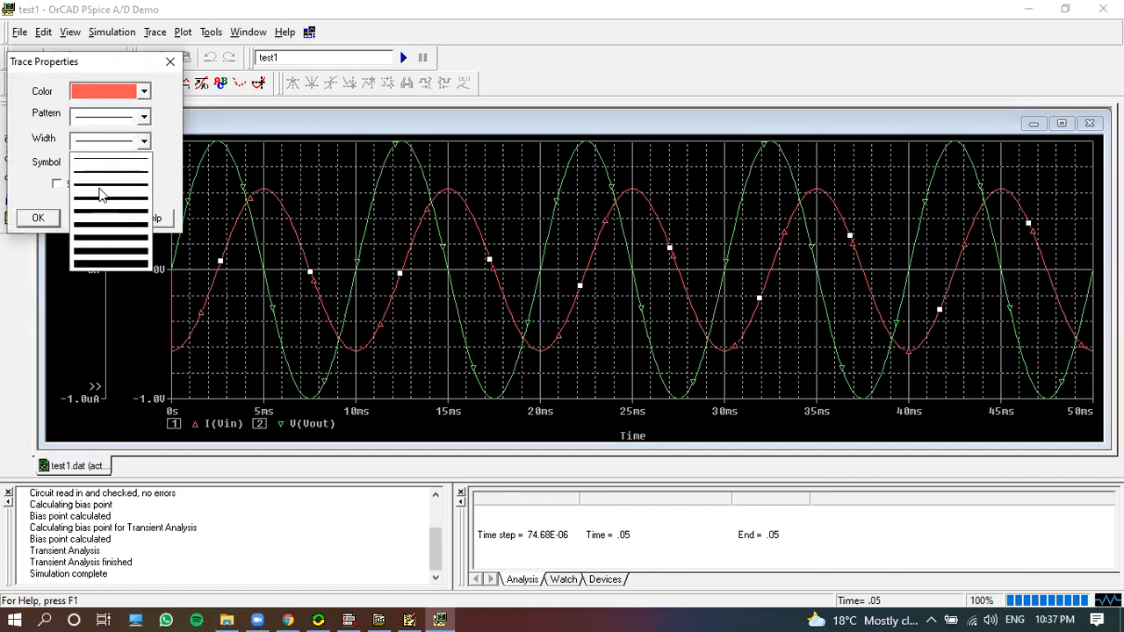
pyautogui.click(115, 195)
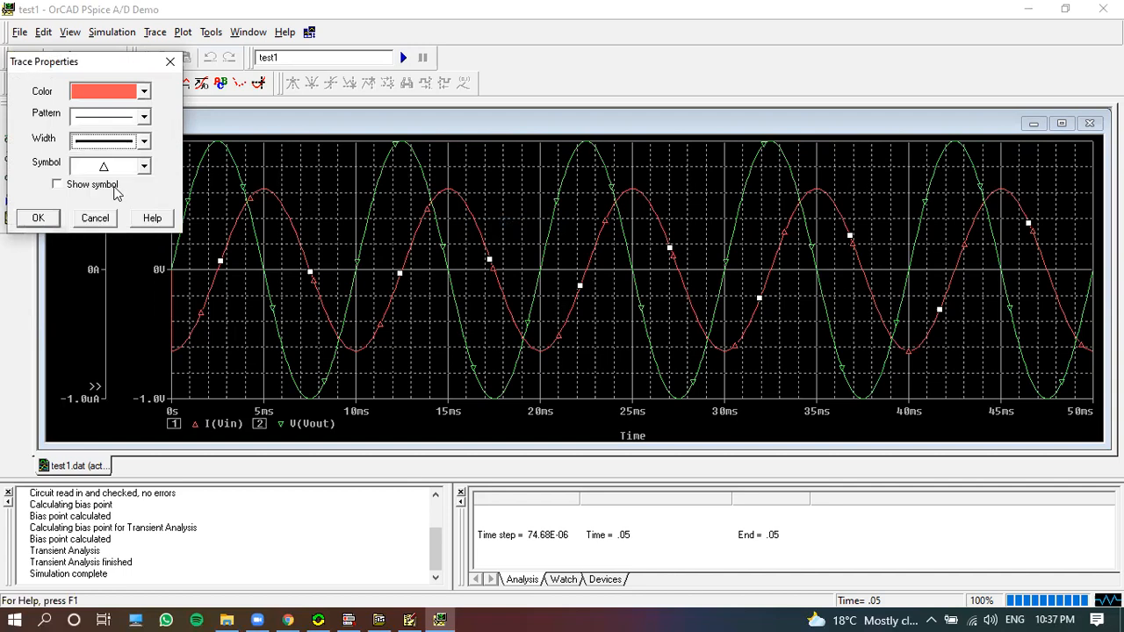
pyautogui.click(55, 220)
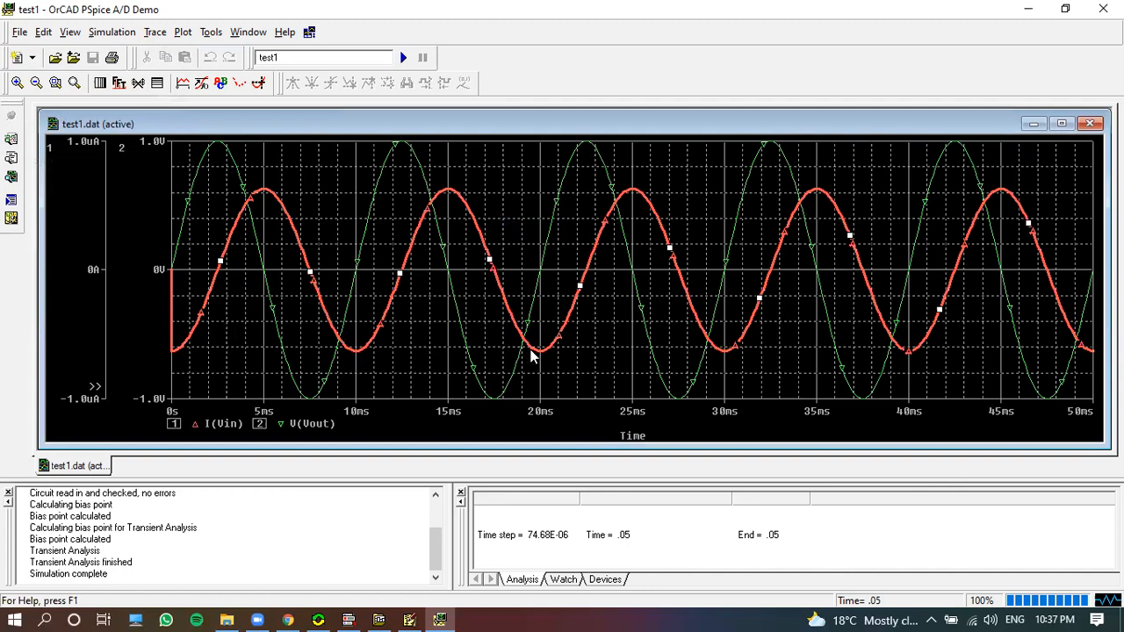
pyautogui.click(358, 194)
pyautogui.rightClick(322, 195)
pyautogui.click(338, 220)
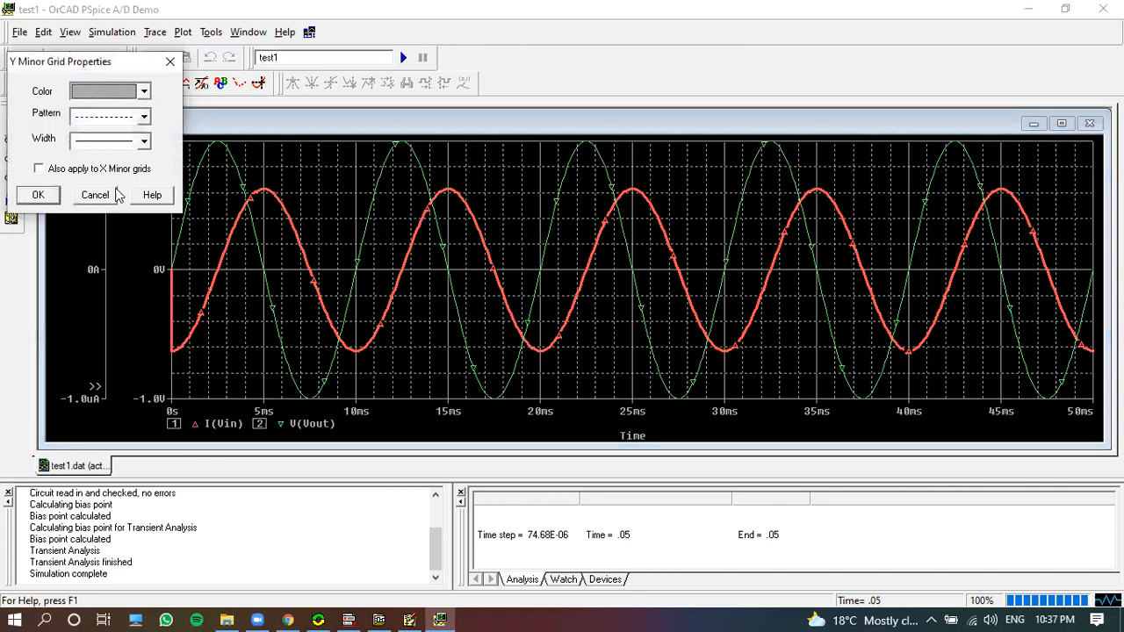
pyautogui.click(169, 61)
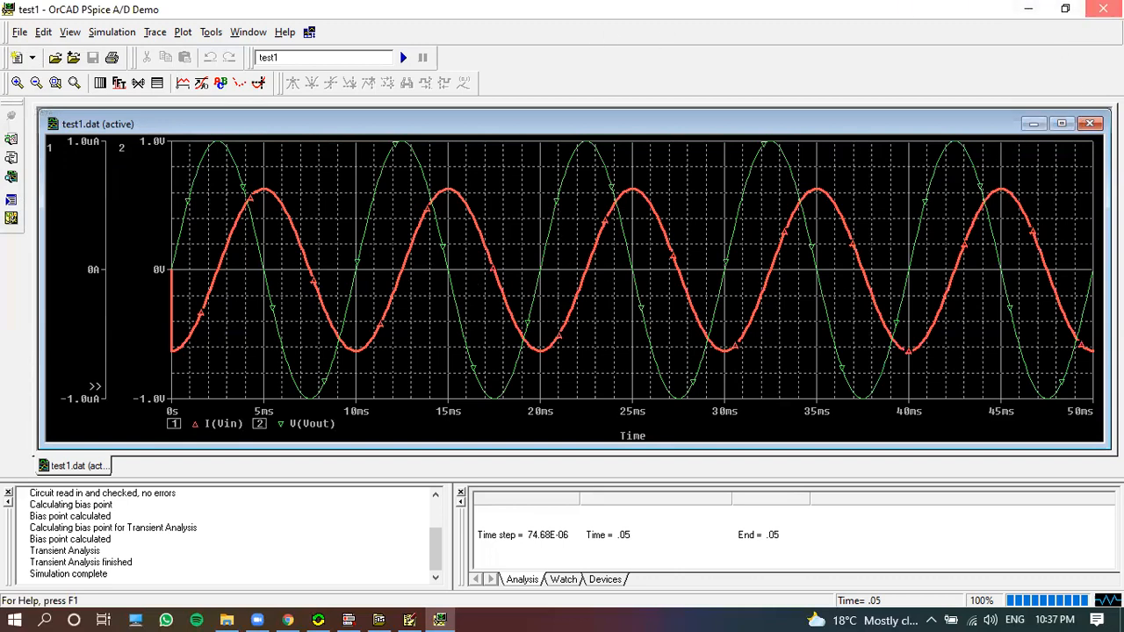
# Close the transient simulation results and view the attributes of the Vin sine source in the schematic
pyautogui.click(1100, 8)
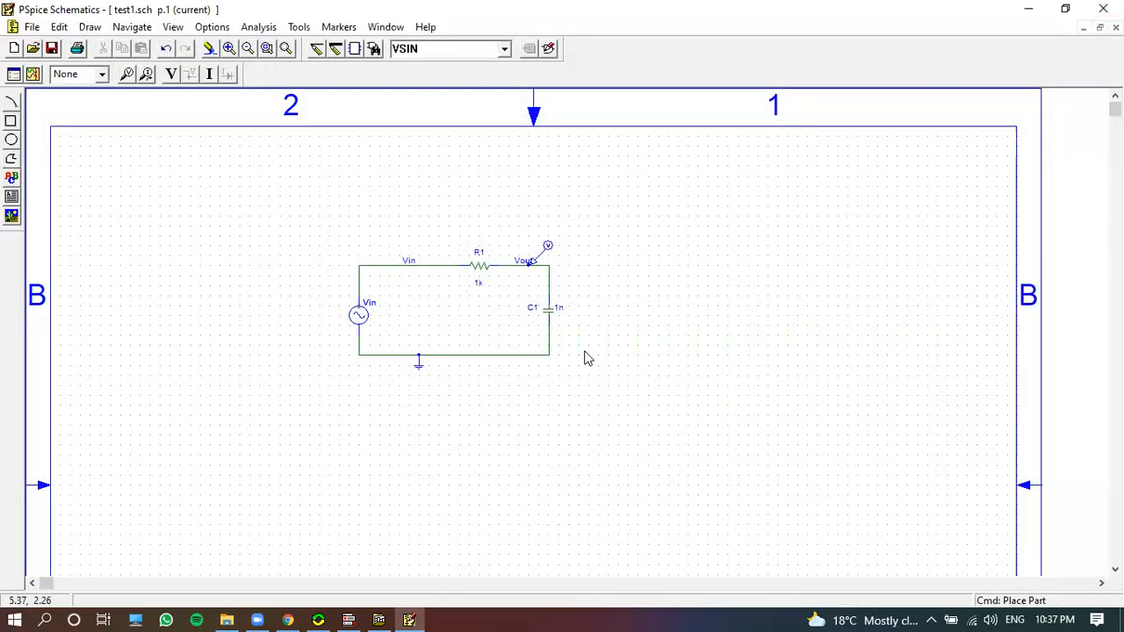
pyautogui.doubleClick(359, 316)
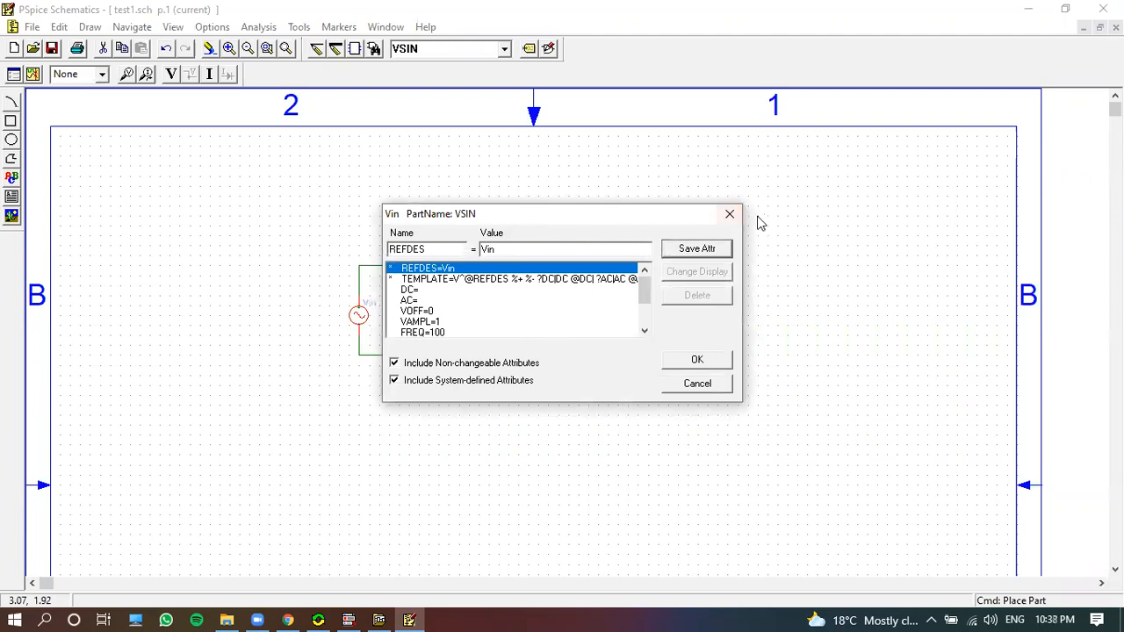
pyautogui.click(729, 213)
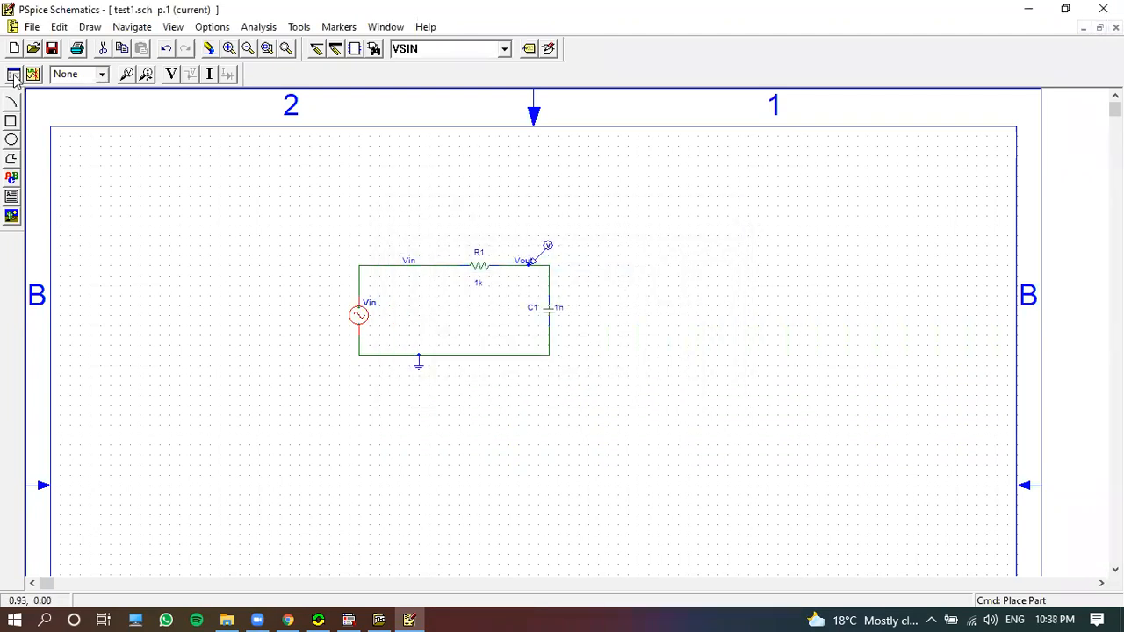
# Enable the AC sweep analysis and configure it as a decade sweep from 10 Hz to 1 GHz
pyautogui.click(14, 75)
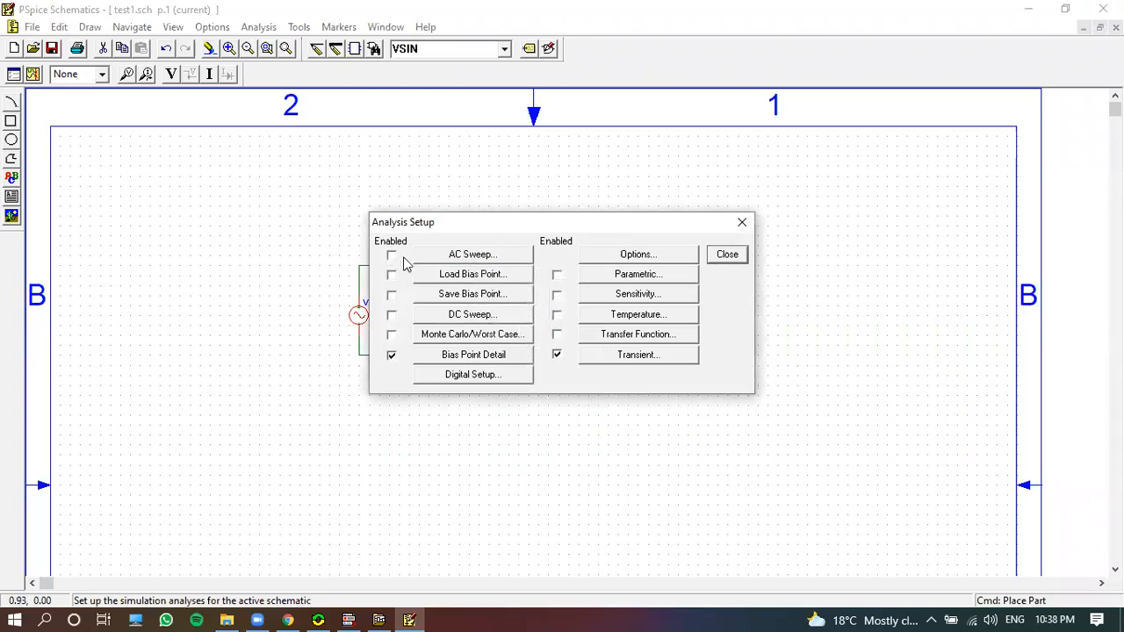
pyautogui.click(391, 256)
pyautogui.click(461, 256)
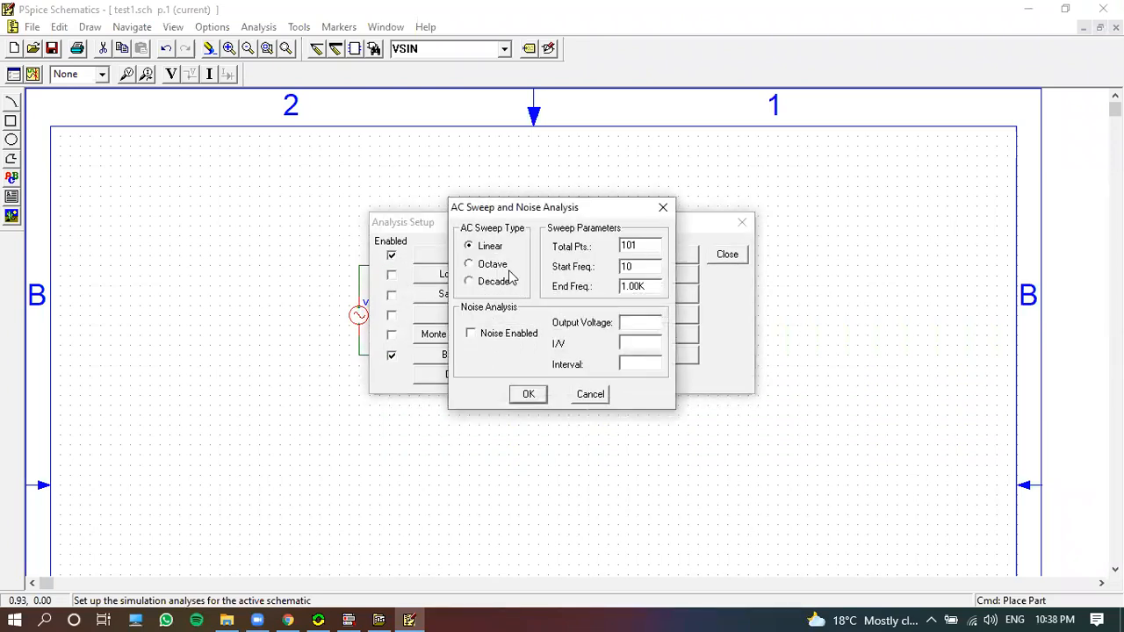
pyautogui.click(491, 284)
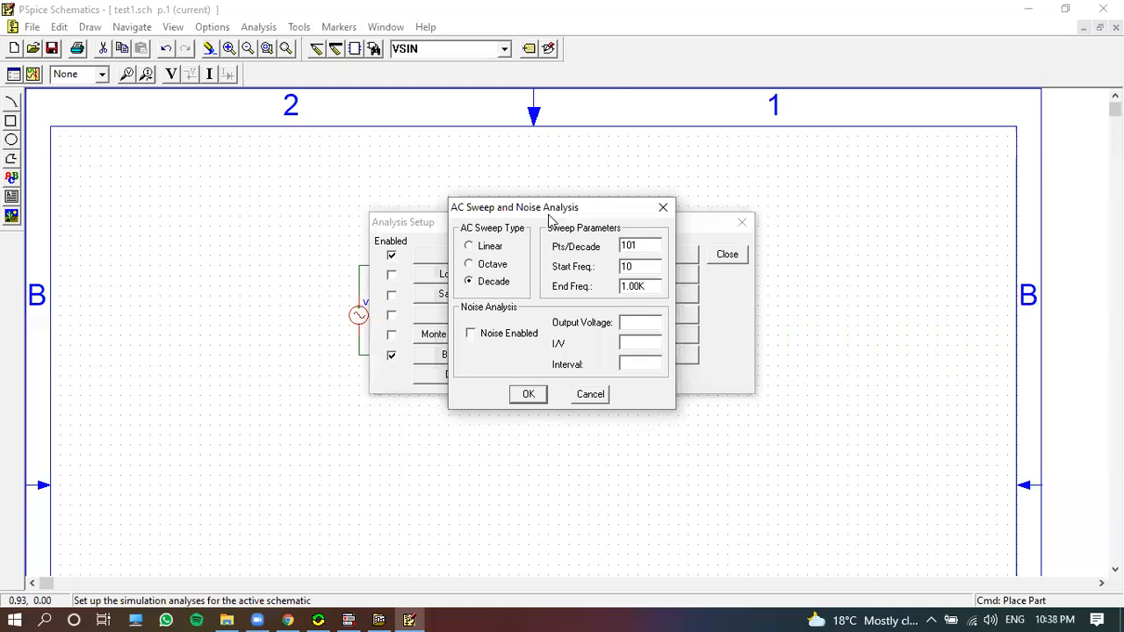
pyautogui.moveTo(549, 219); pyautogui.dragTo(522, 212)
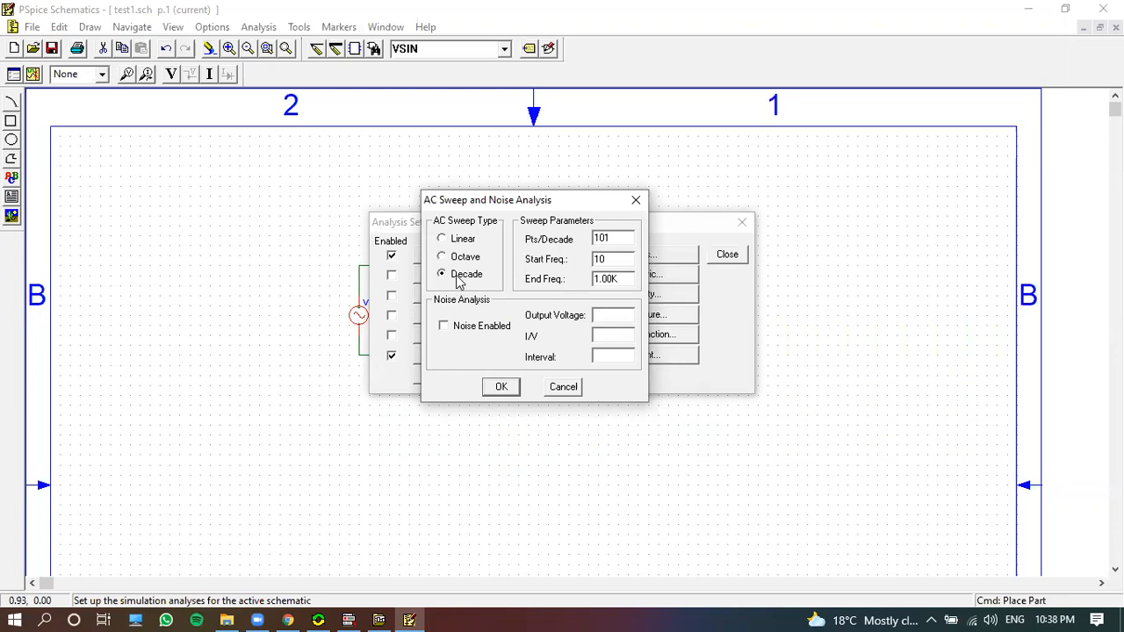
pyautogui.click(620, 239)
pyautogui.click(615, 259)
pyautogui.moveTo(616, 260); pyautogui.dragTo(587, 252)
pyautogui.click(613, 262)
pyautogui.click(501, 385)
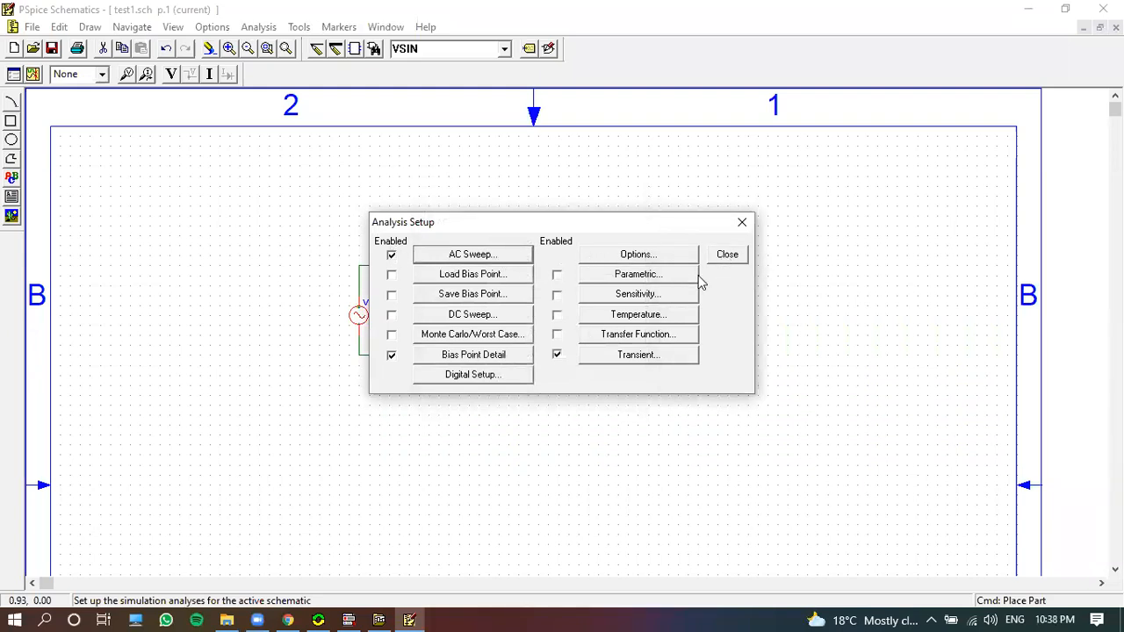
# Disable the transient analysis, close the analysis setup and simulate the circuit
pyautogui.click(727, 260)
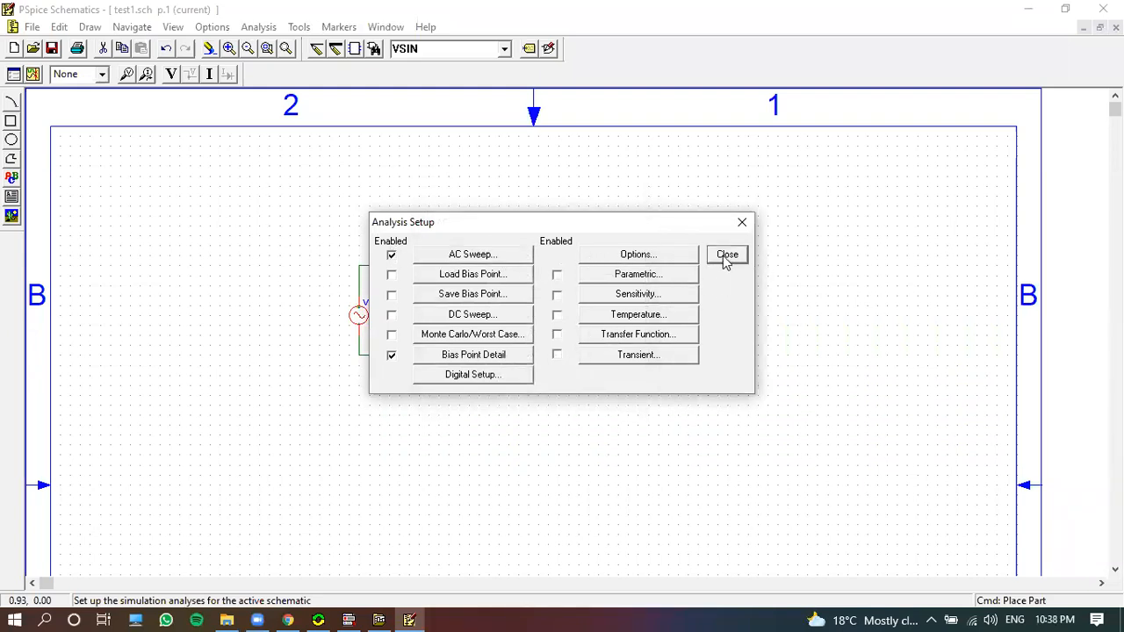
pyautogui.click(257, 244)
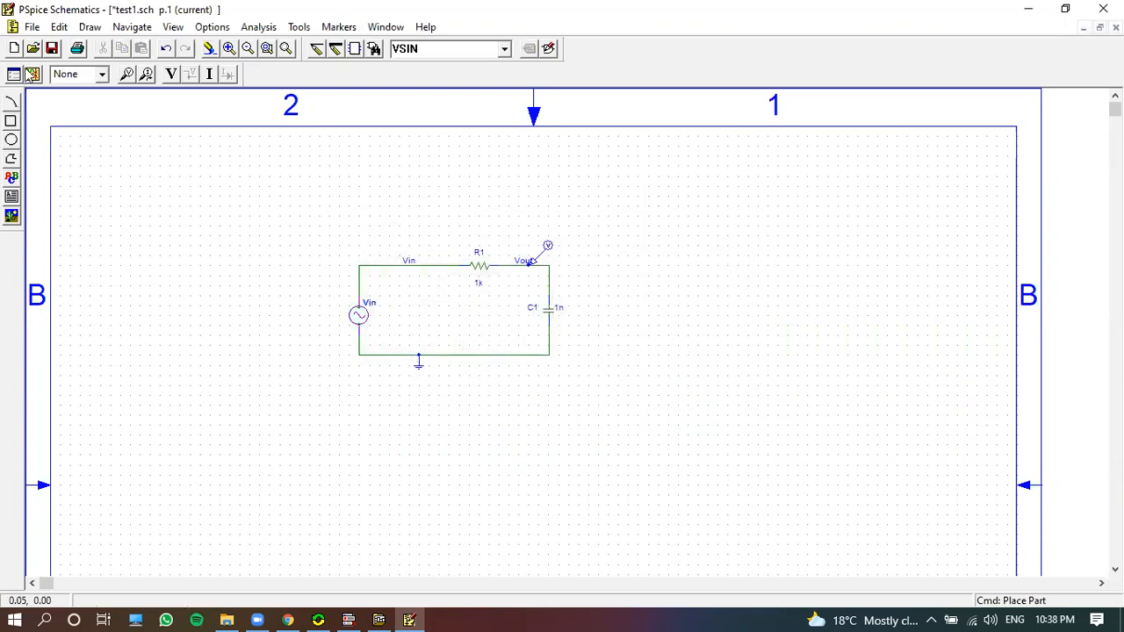
pyautogui.click(35, 76)
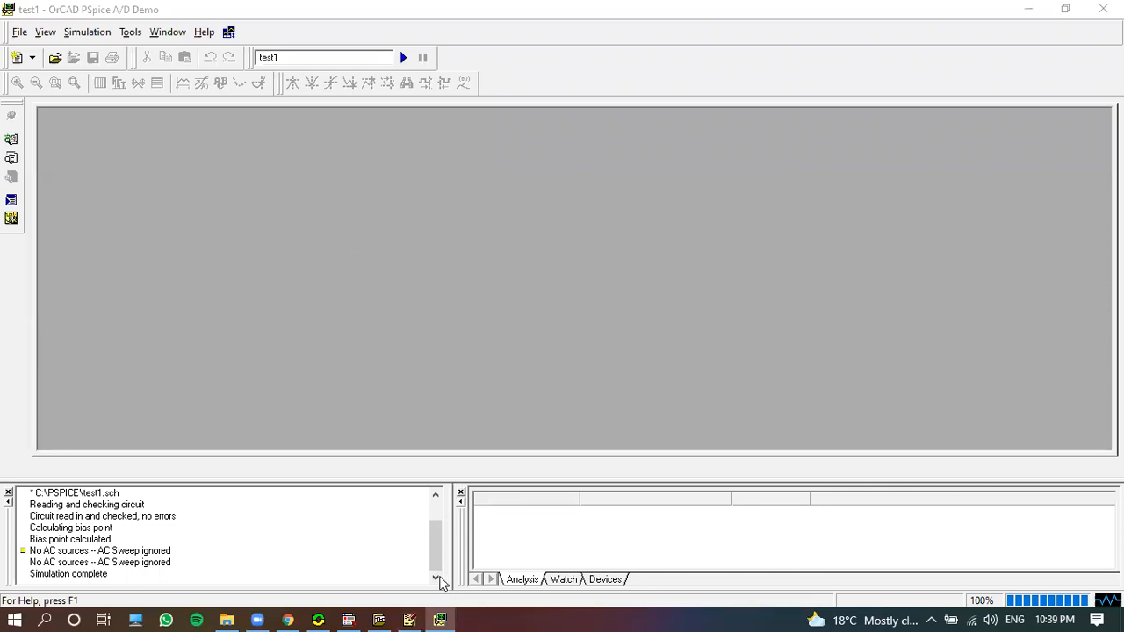
# Close the simulation window, return to PSpice Schematics and check which analyses are enabled
pyautogui.click(1104, 9)
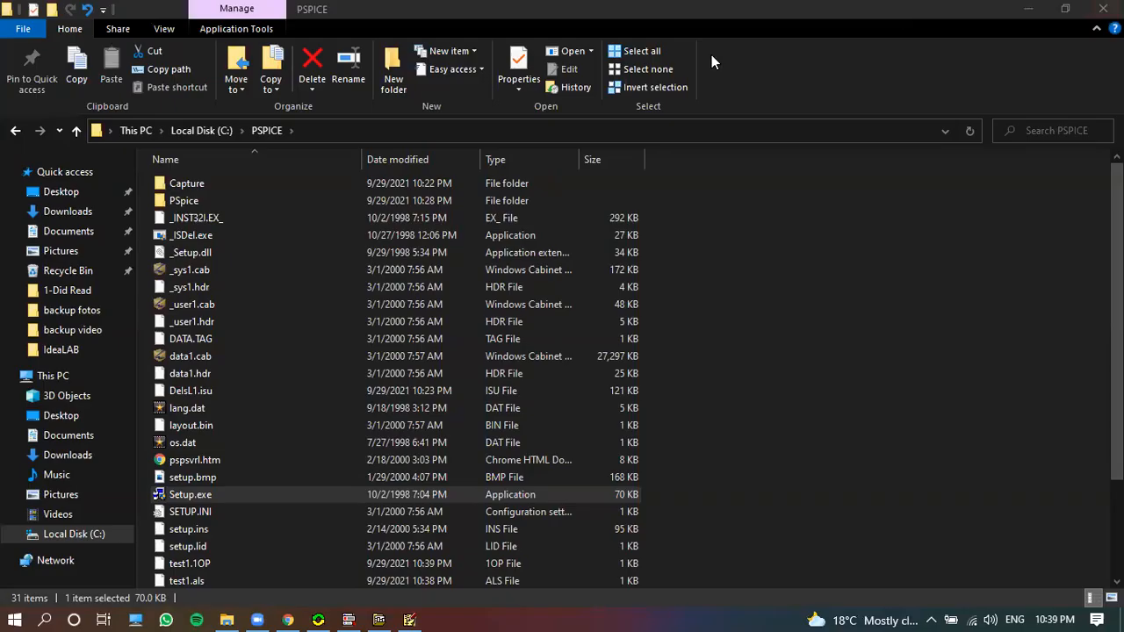
pyautogui.click(409, 619)
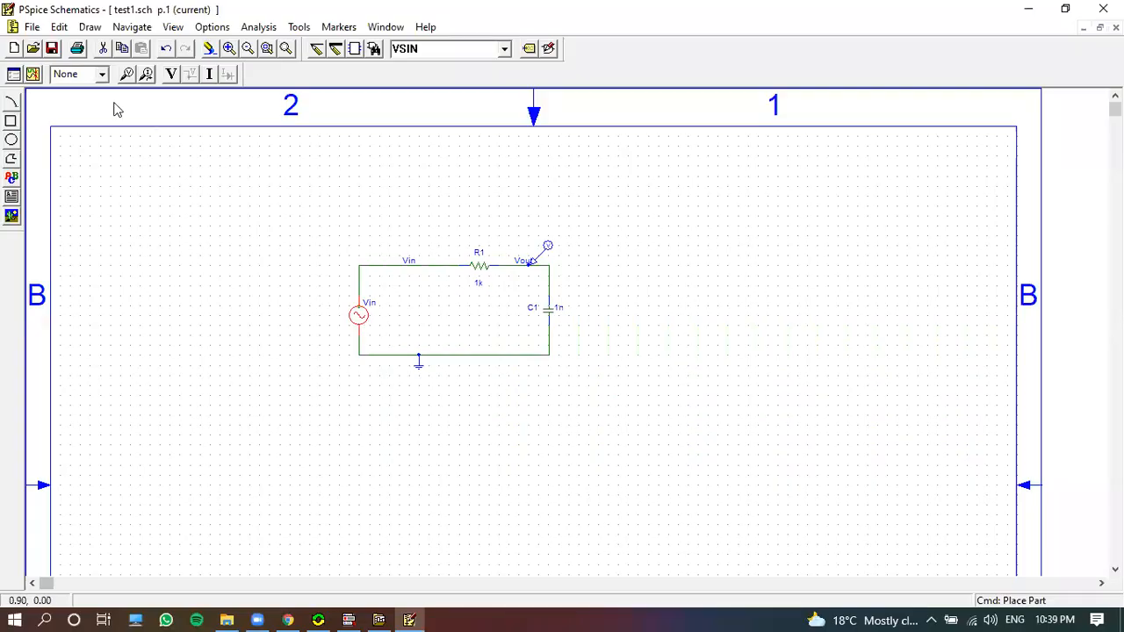
pyautogui.click(13, 73)
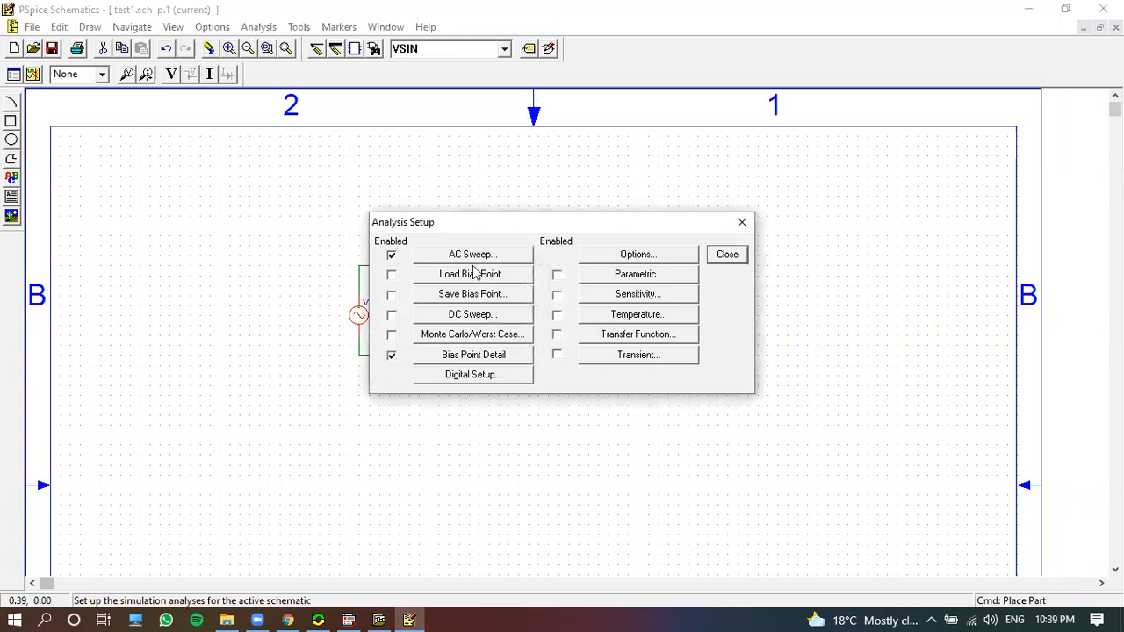
pyautogui.click(742, 222)
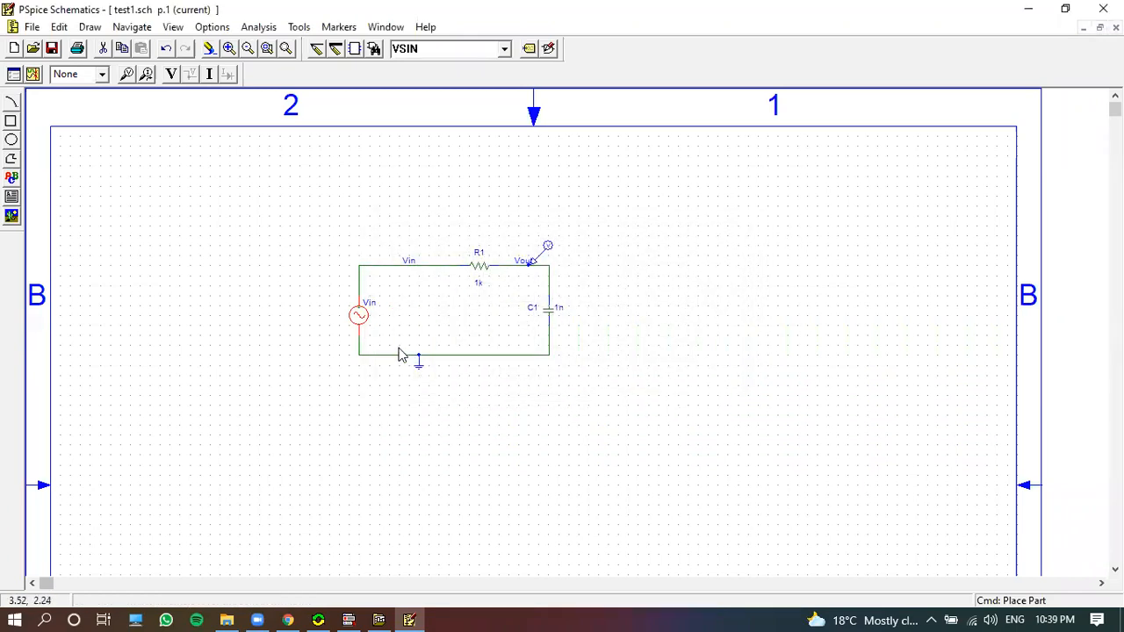
# Set the AC attribute of the Vin source to 1 and rerun the simulation
pyautogui.doubleClick(358, 315)
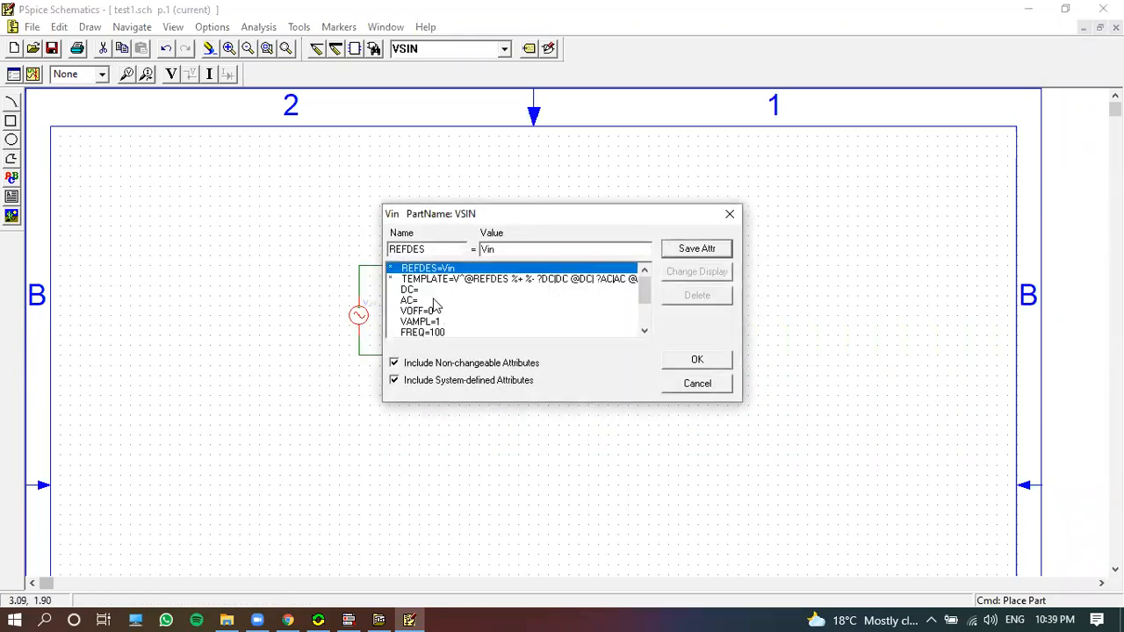
pyautogui.click(416, 300)
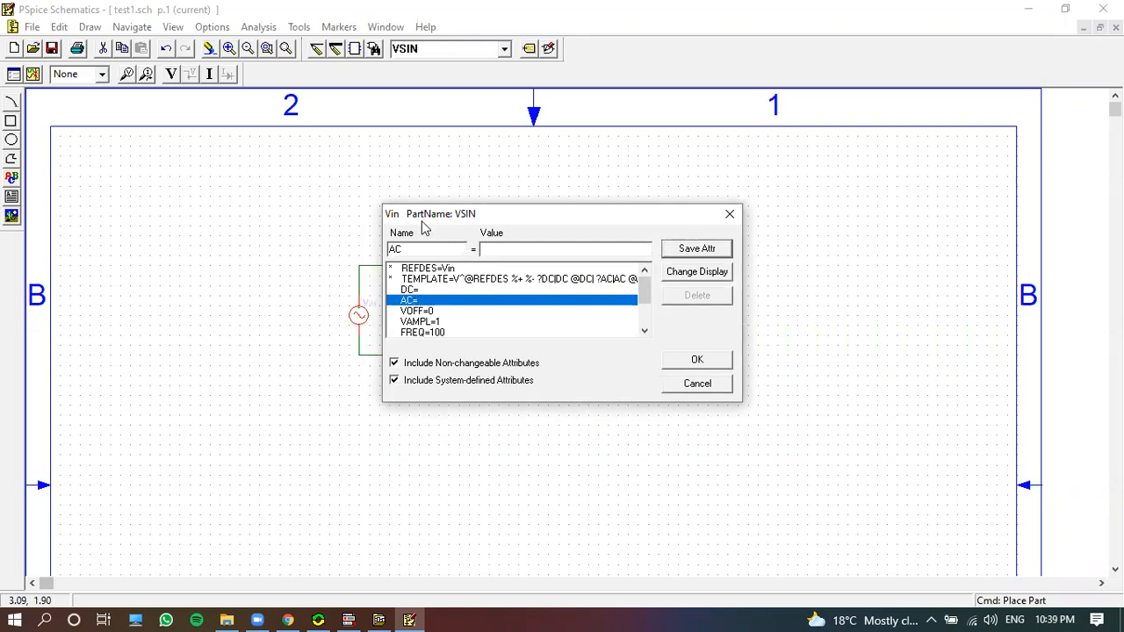
pyautogui.write('1')
pyautogui.click(698, 249)
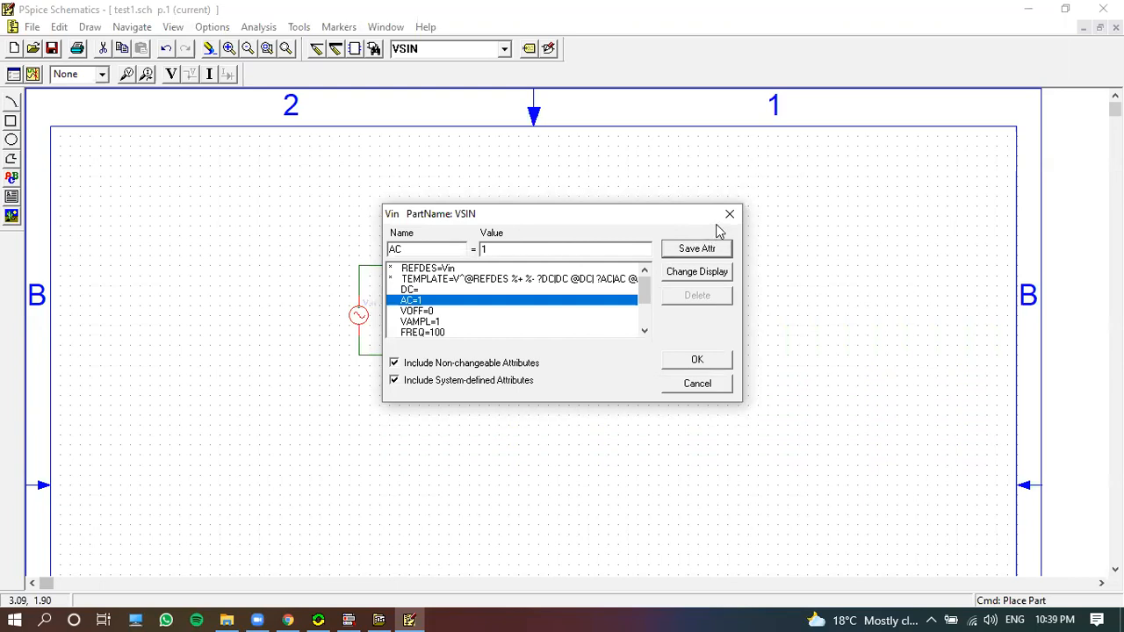
pyautogui.click(700, 254)
pyautogui.click(715, 383)
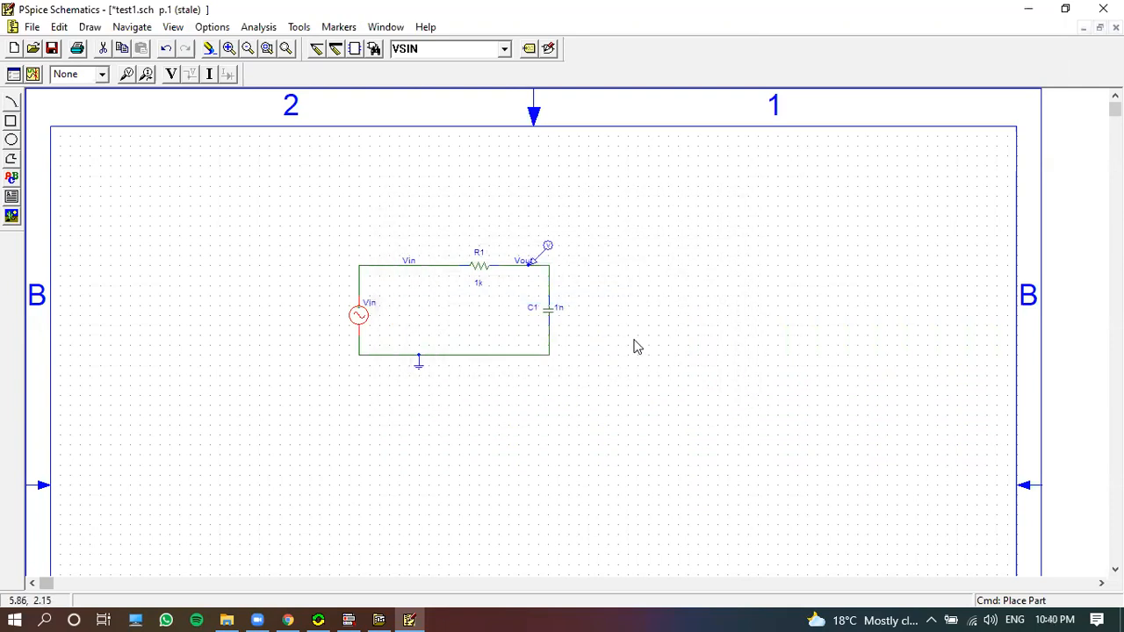
pyautogui.click(38, 75)
pyautogui.moveTo(418, 615)
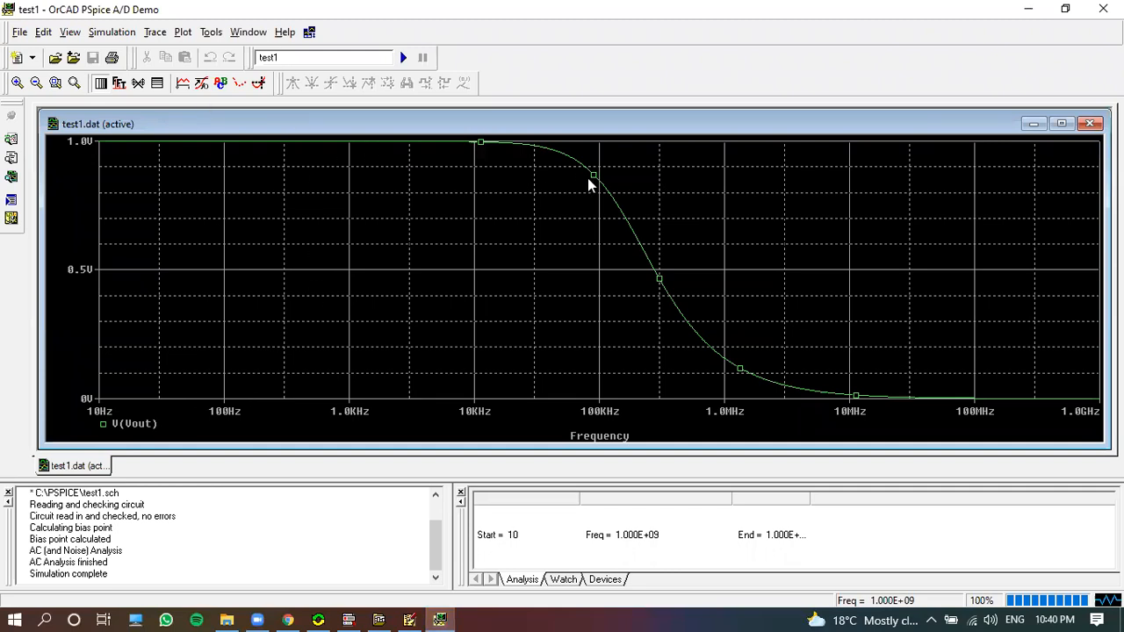
# Delete all existing traces and plot the gain in decibels with the trace expression DB(V(Vout)/V(Vin))
pyautogui.click(183, 31)
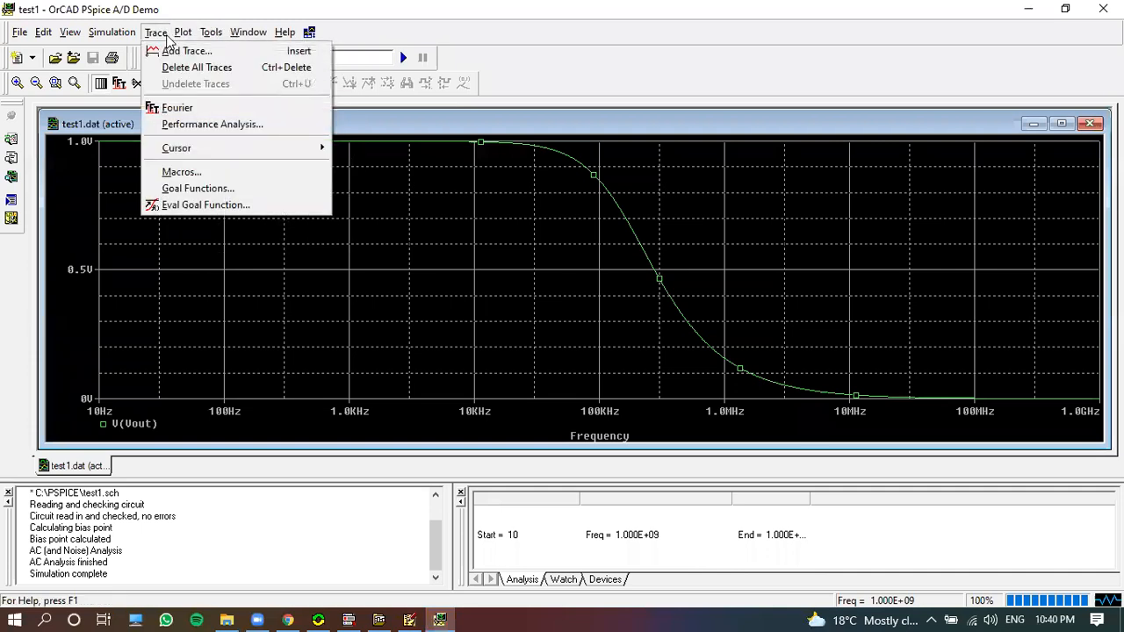
pyautogui.click(195, 67)
pyautogui.click(155, 32)
pyautogui.click(180, 48)
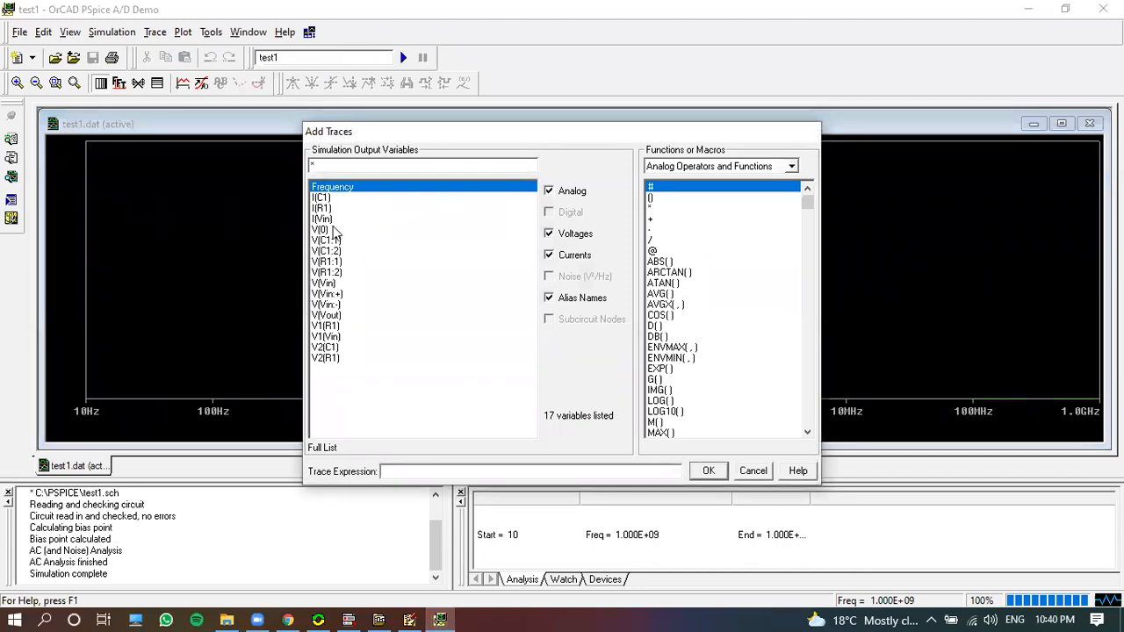
pyautogui.click(673, 338)
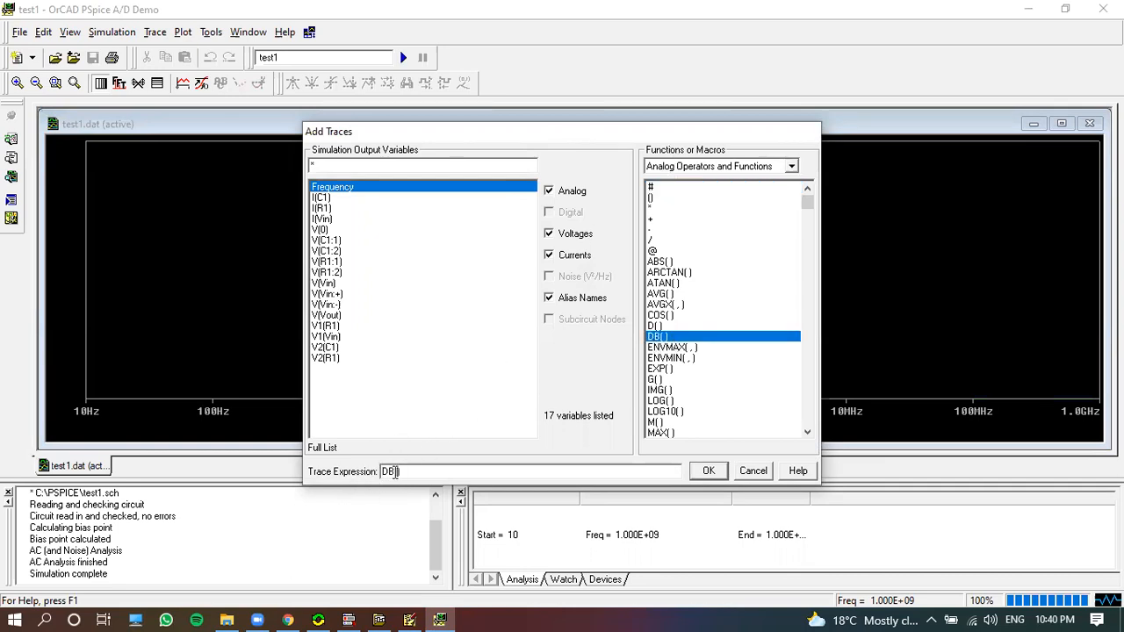
pyautogui.click(342, 316)
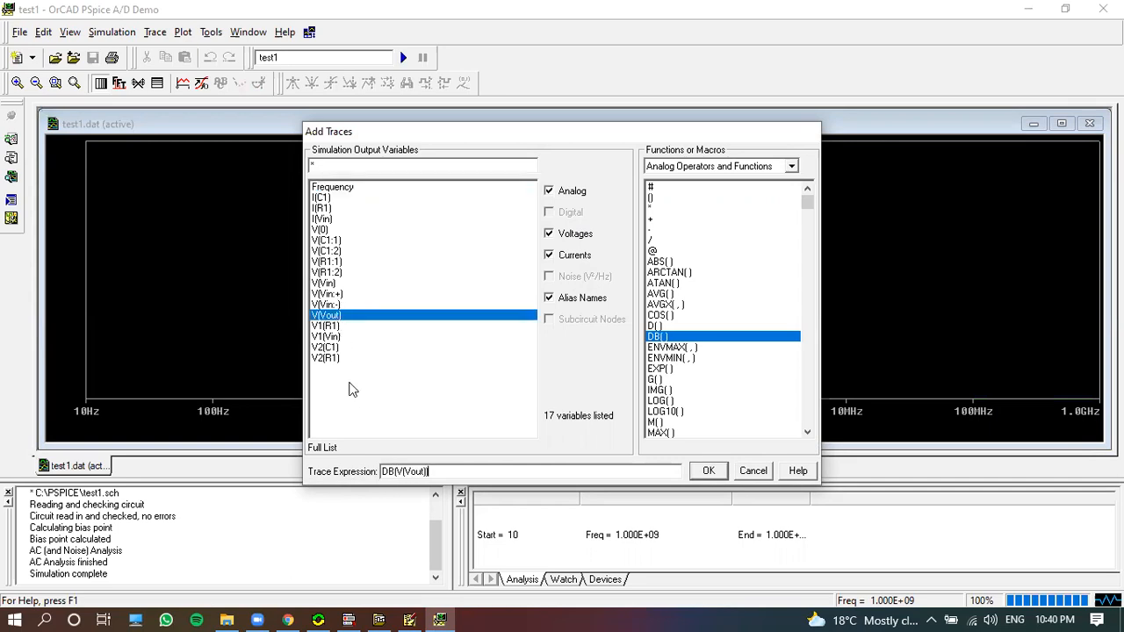
pyautogui.write('/')
pyautogui.click(347, 296)
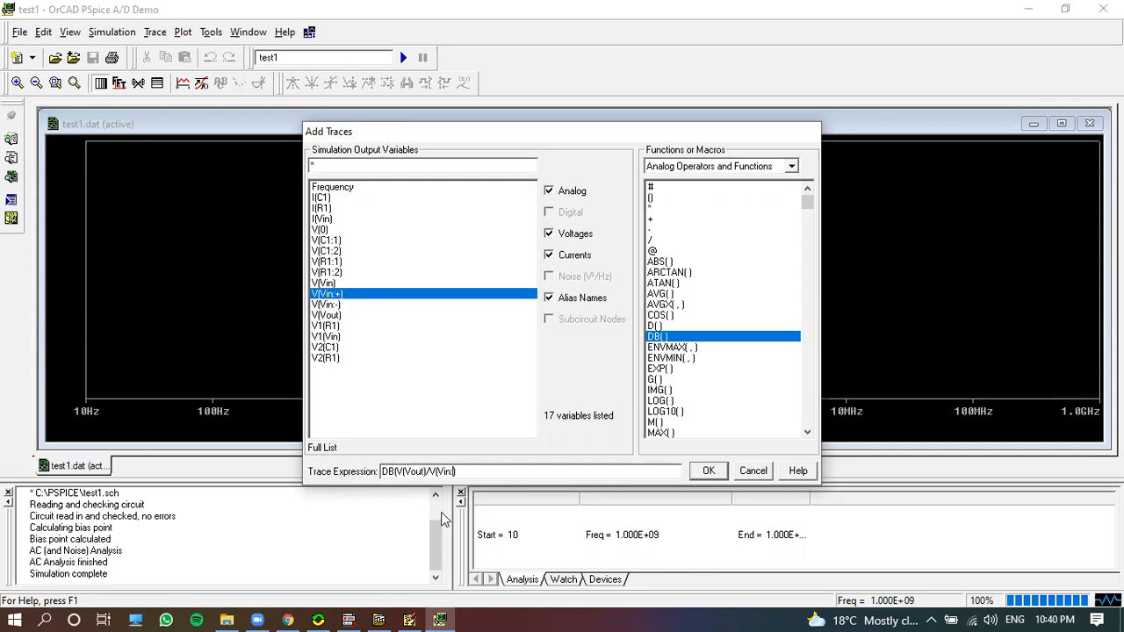
pyautogui.write(')')
pyautogui.click(706, 471)
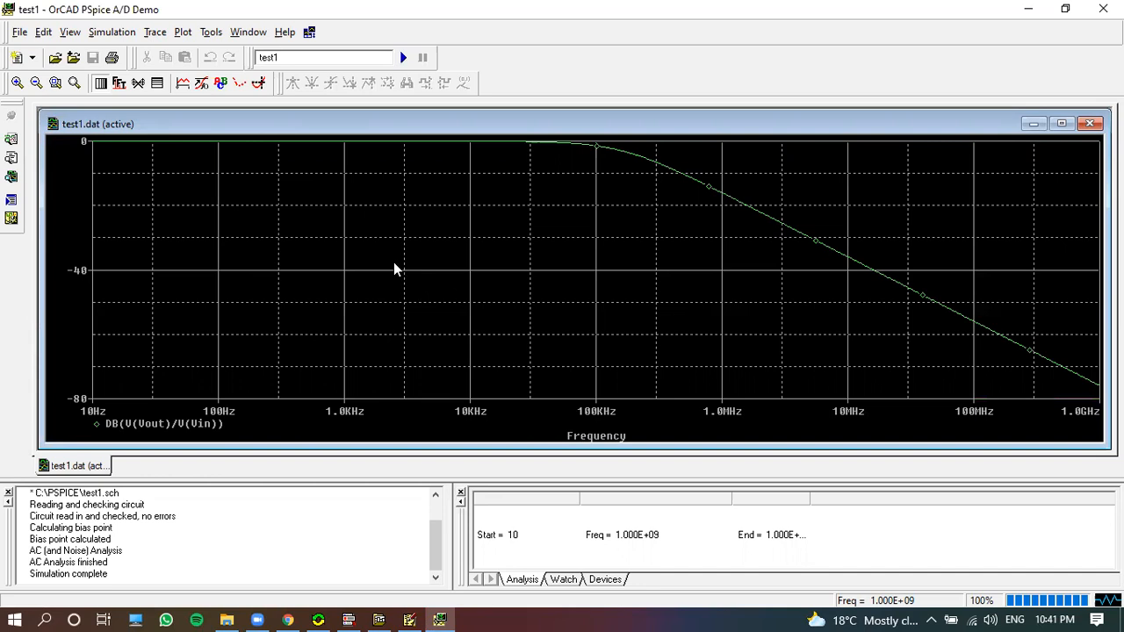
# Add a second, empty plot to the window above the decibel gain plot
pyautogui.click(249, 32)
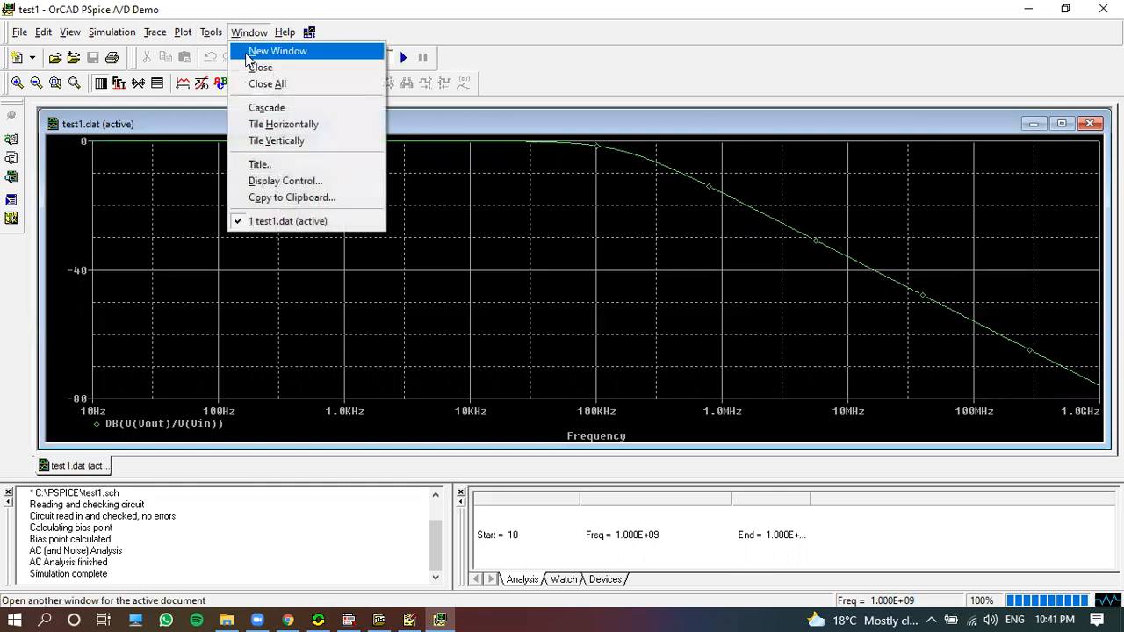
pyautogui.moveTo(182, 42)
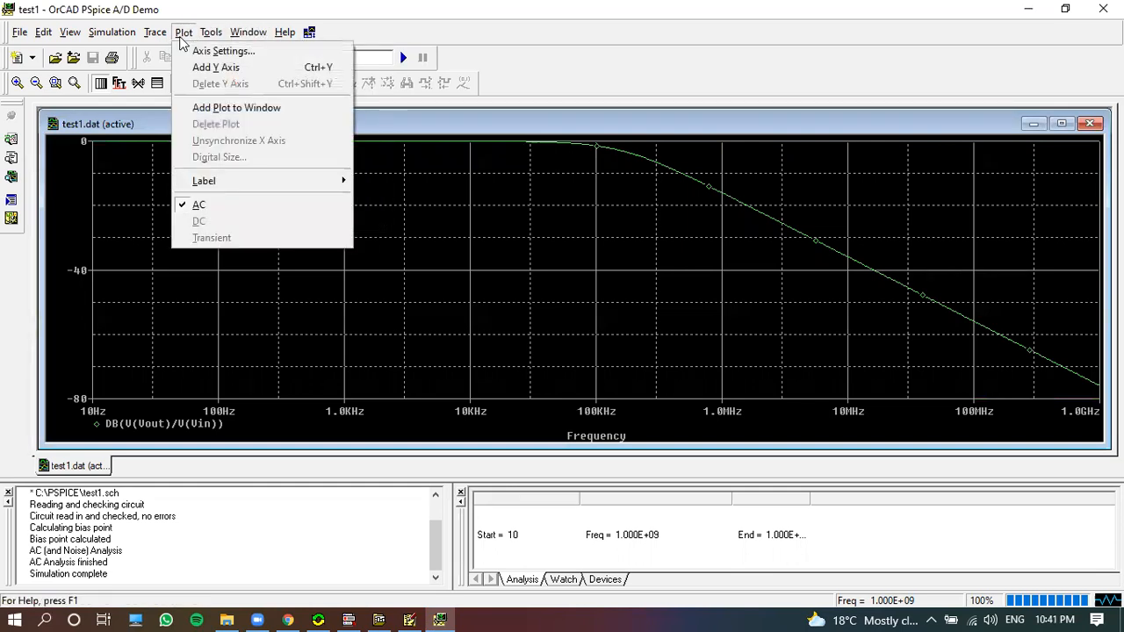
pyautogui.click(208, 109)
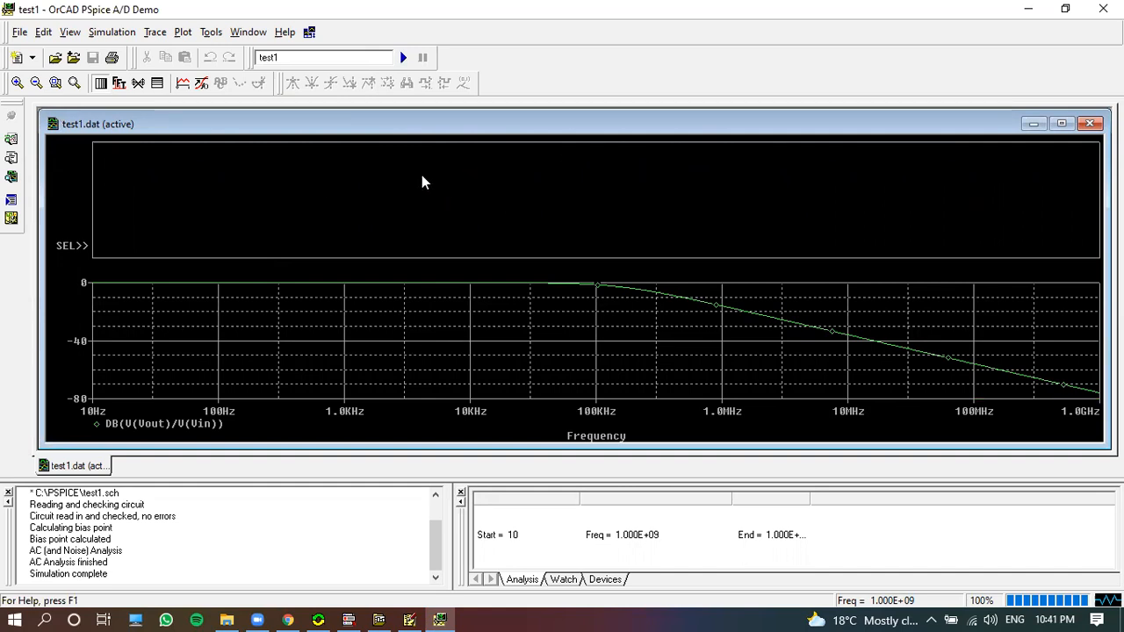
# Add the phase trace P(V(Vout)/V(Vin)) to the new empty plot
pyautogui.click(182, 32)
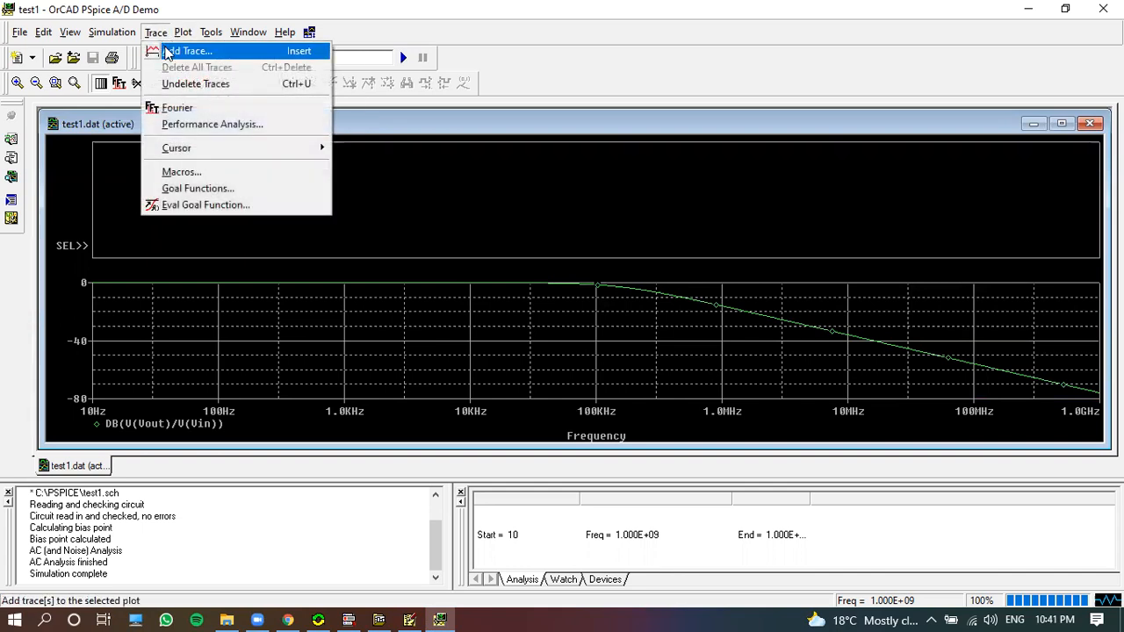
pyautogui.click(171, 50)
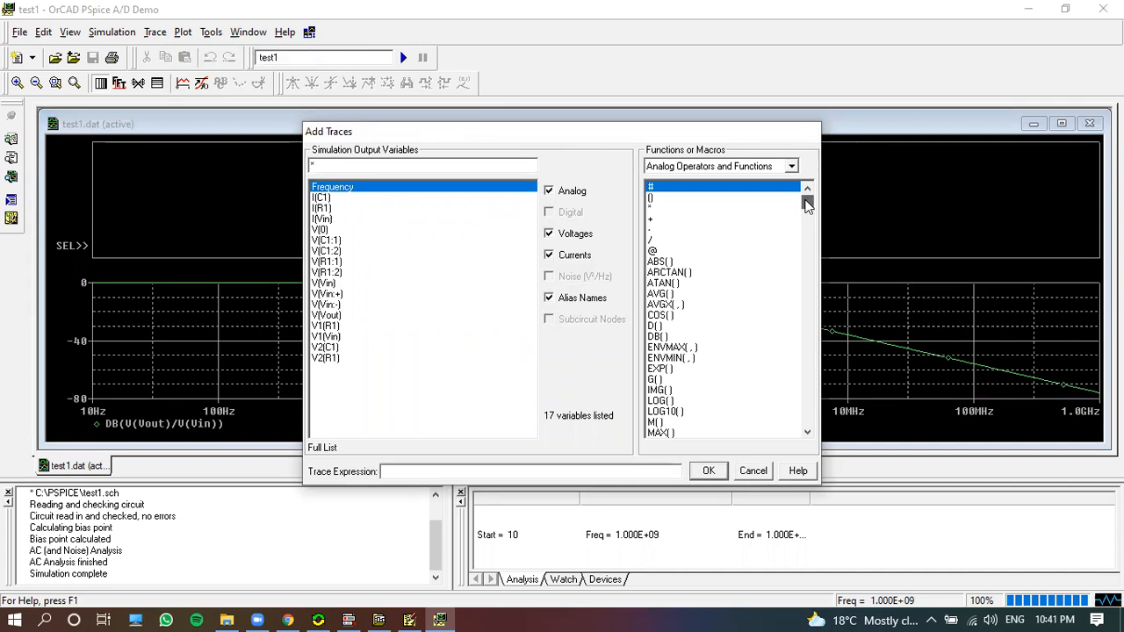
pyautogui.click(809, 432)
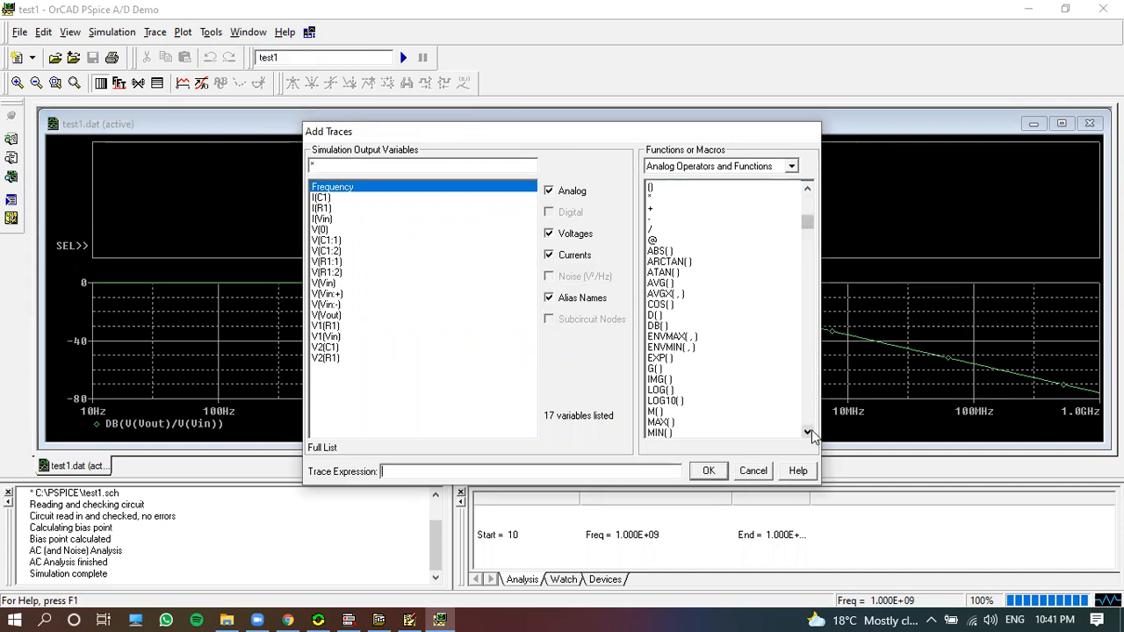
pyautogui.click(810, 432)
pyautogui.click(809, 432)
pyautogui.click(810, 432)
pyautogui.click(810, 432)
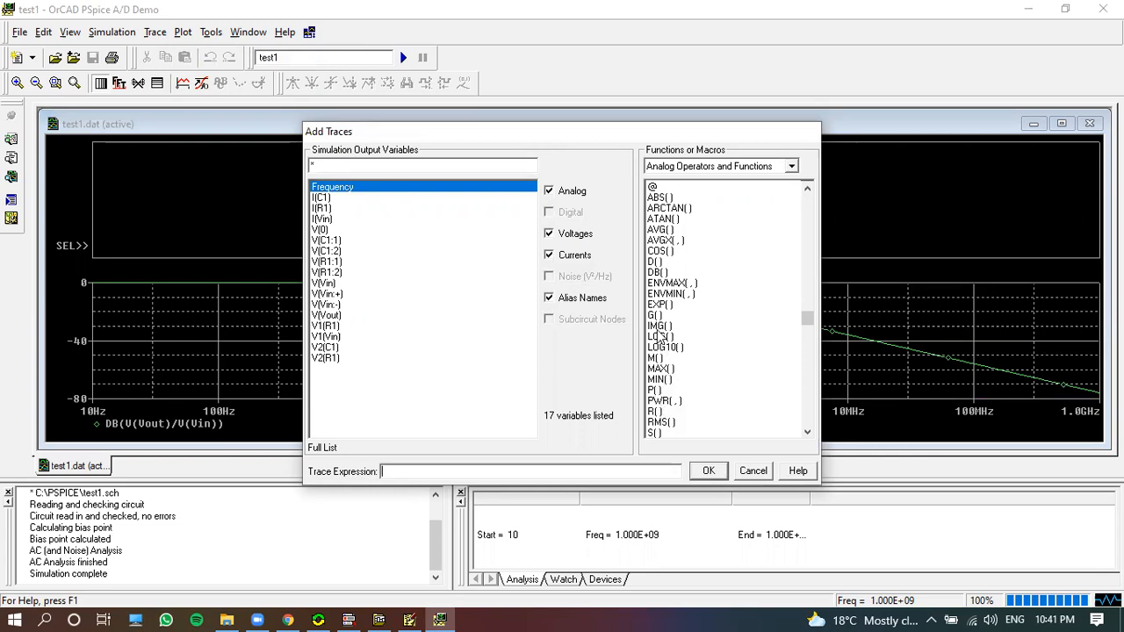
pyautogui.click(655, 391)
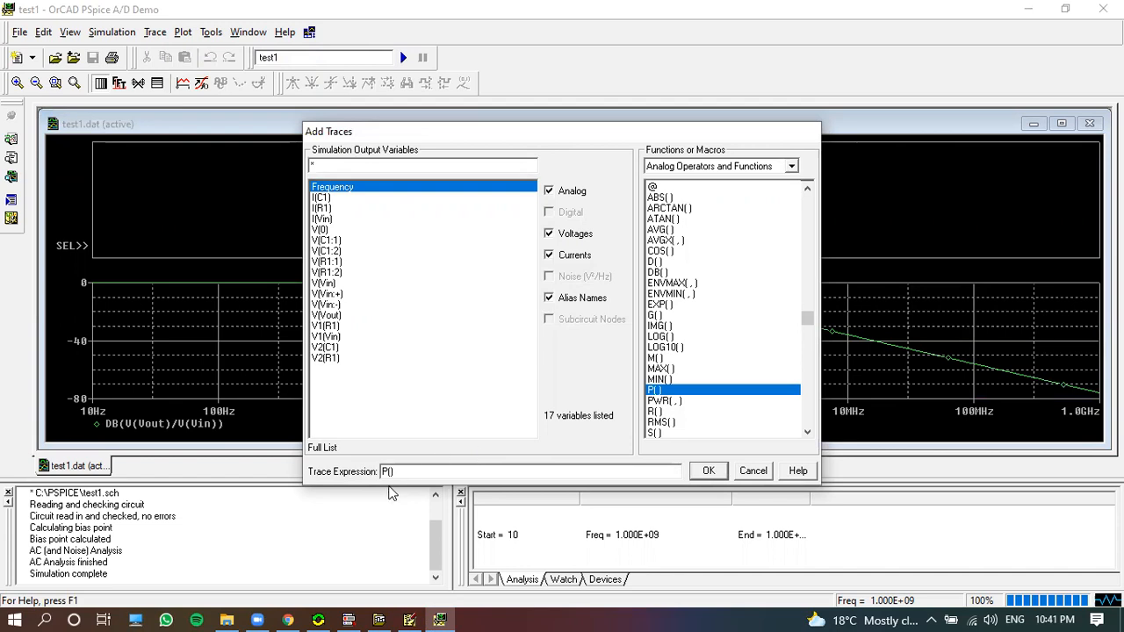
pyautogui.click(334, 316)
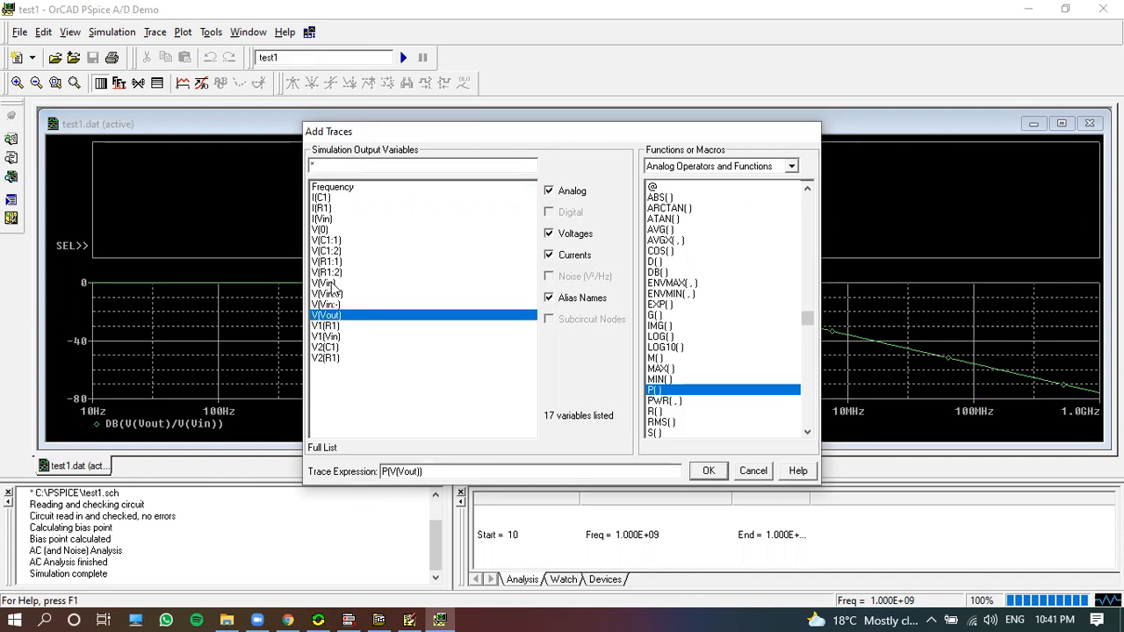
pyautogui.write('/')
pyautogui.click(338, 283)
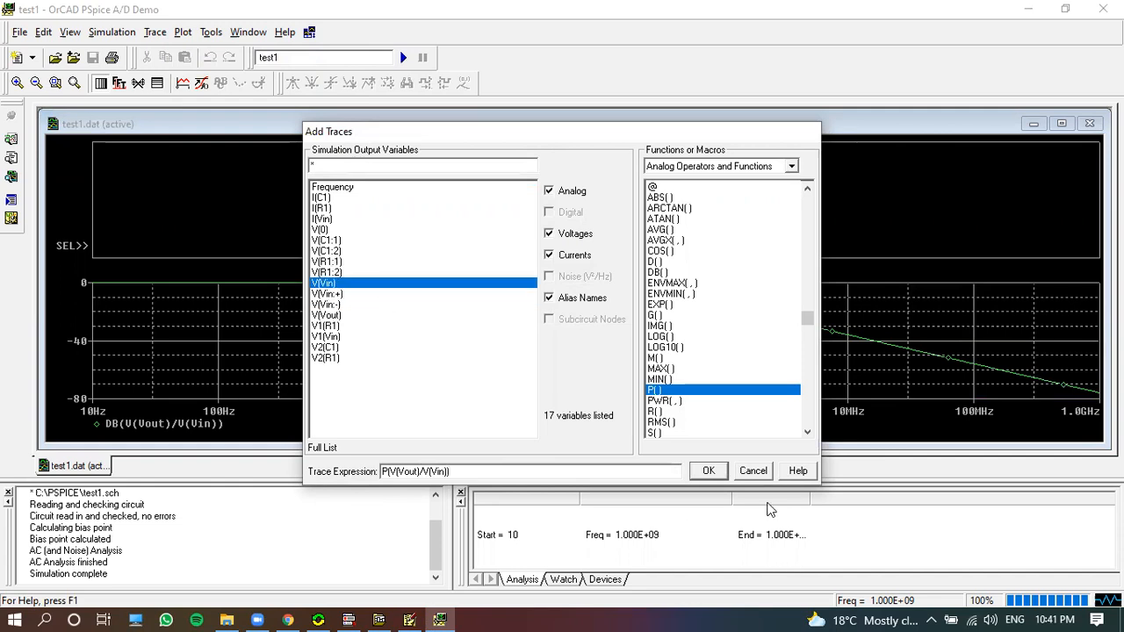
pyautogui.click(709, 471)
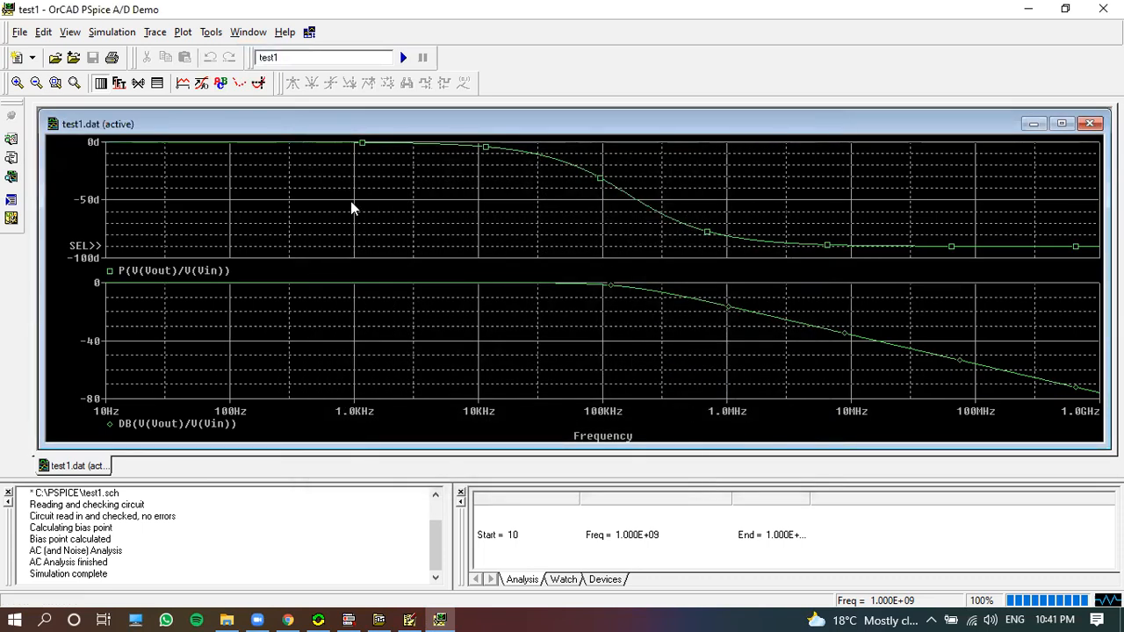
pyautogui.rightClick(374, 180)
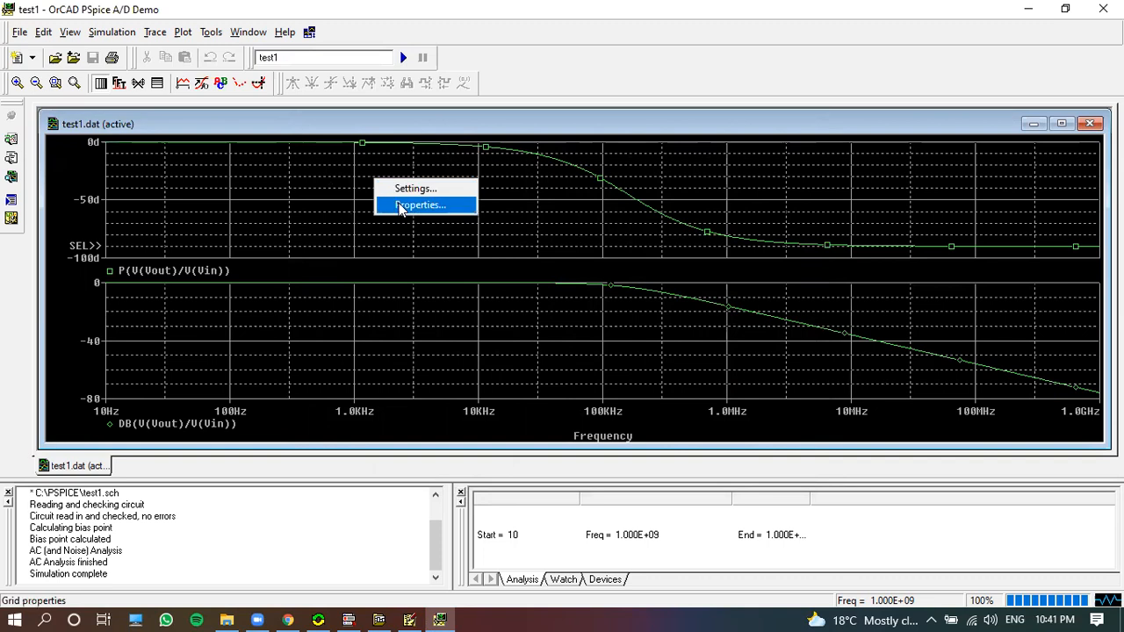
pyautogui.click(400, 206)
pyautogui.click(101, 96)
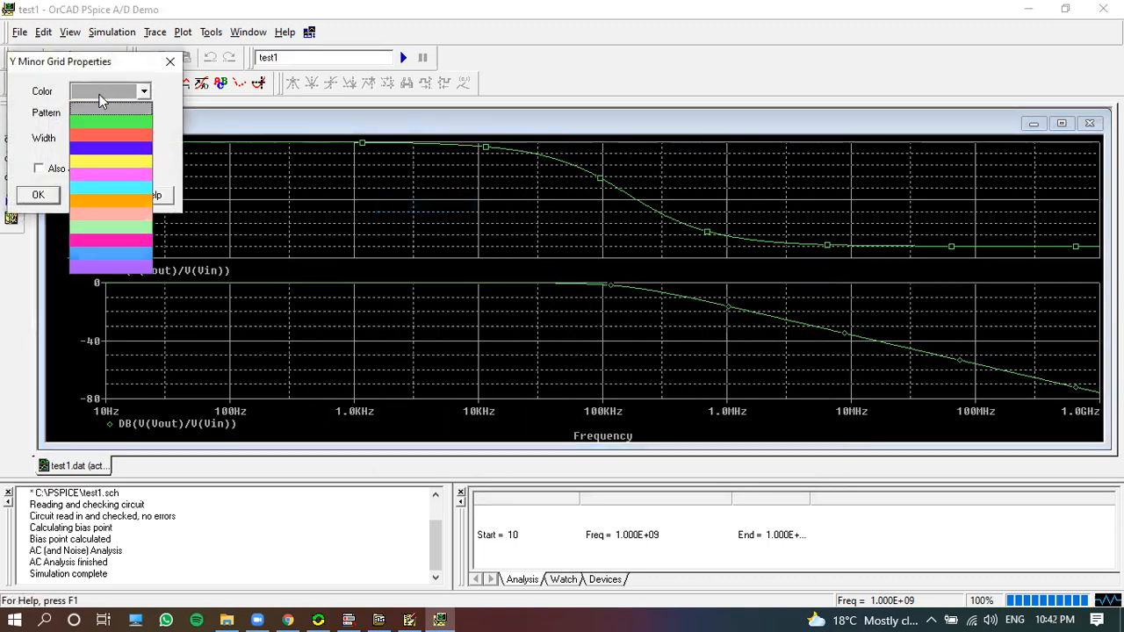
pyautogui.click(318, 146)
pyautogui.click(171, 62)
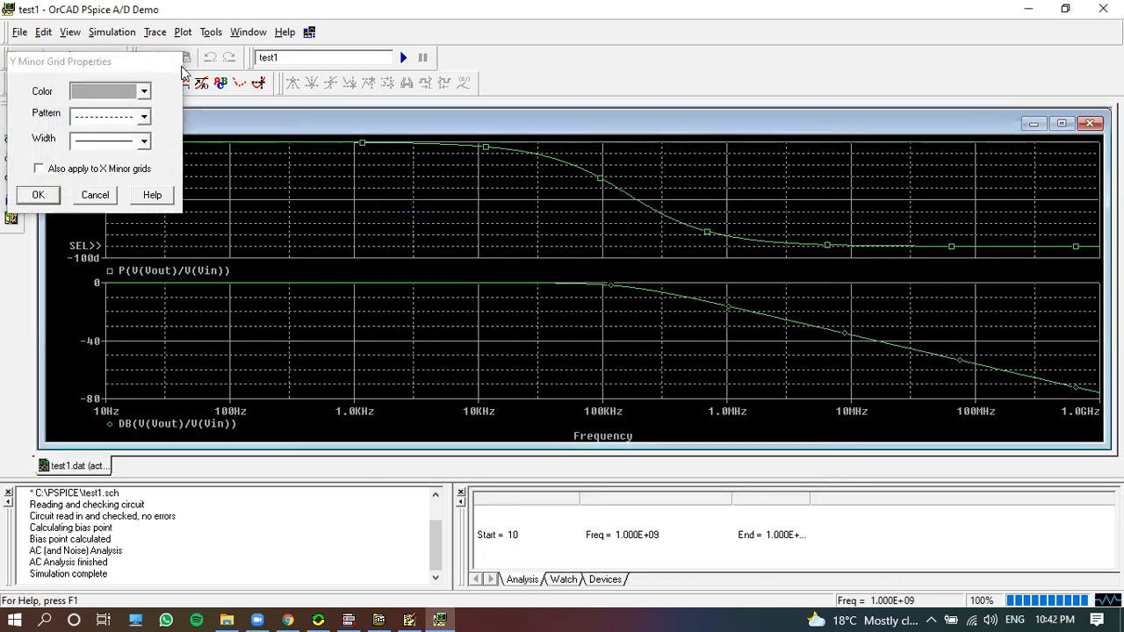
# Format the phase trace with a short-dashed line pattern and a thicker line width
pyautogui.rightClick(634, 201)
pyautogui.click(667, 220)
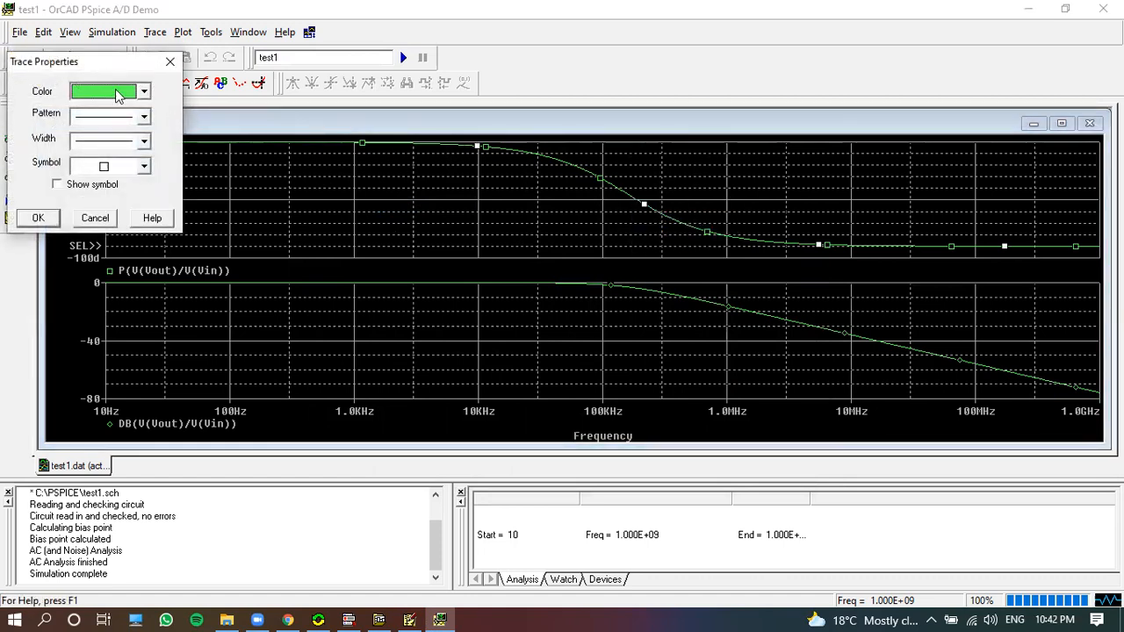
pyautogui.click(116, 91)
pyautogui.click(164, 107)
pyautogui.click(125, 119)
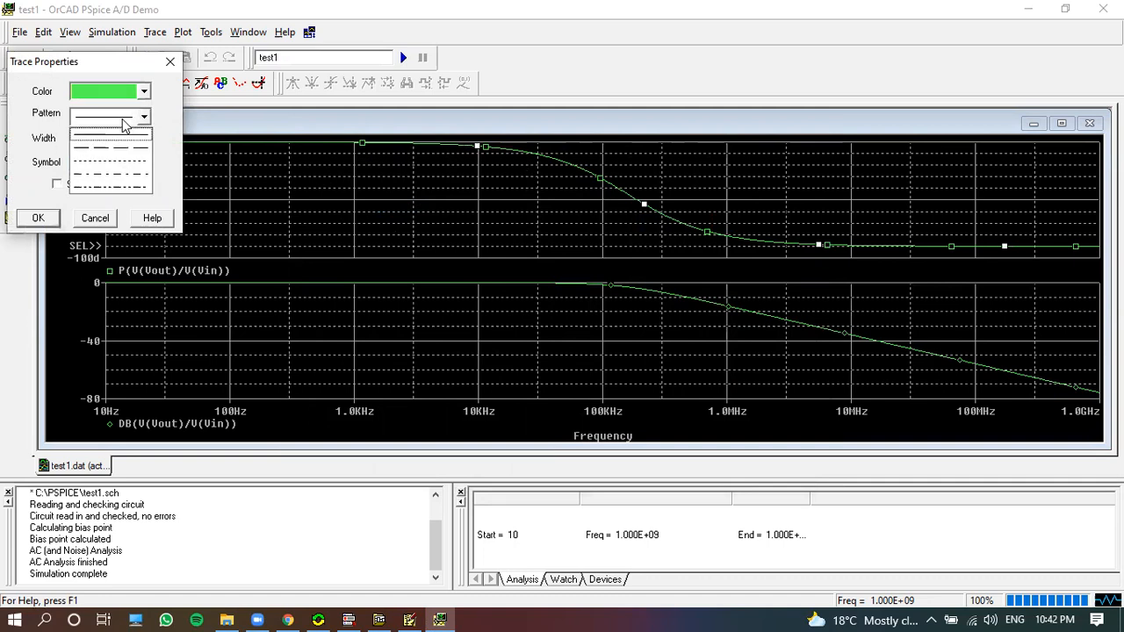
pyautogui.click(124, 161)
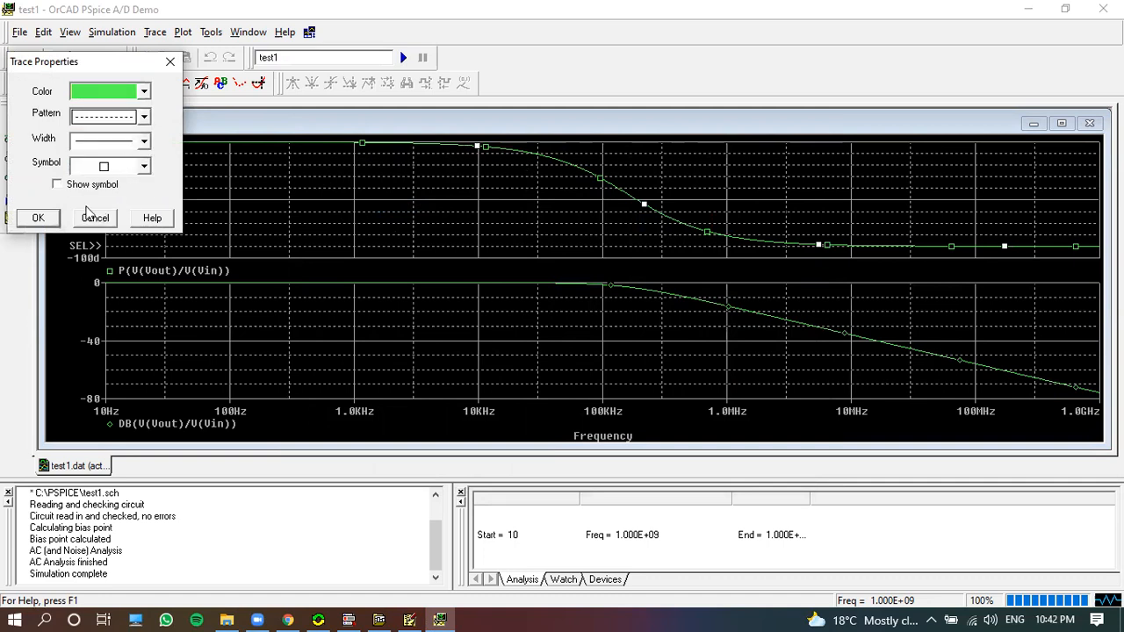
pyautogui.click(110, 142)
pyautogui.click(128, 202)
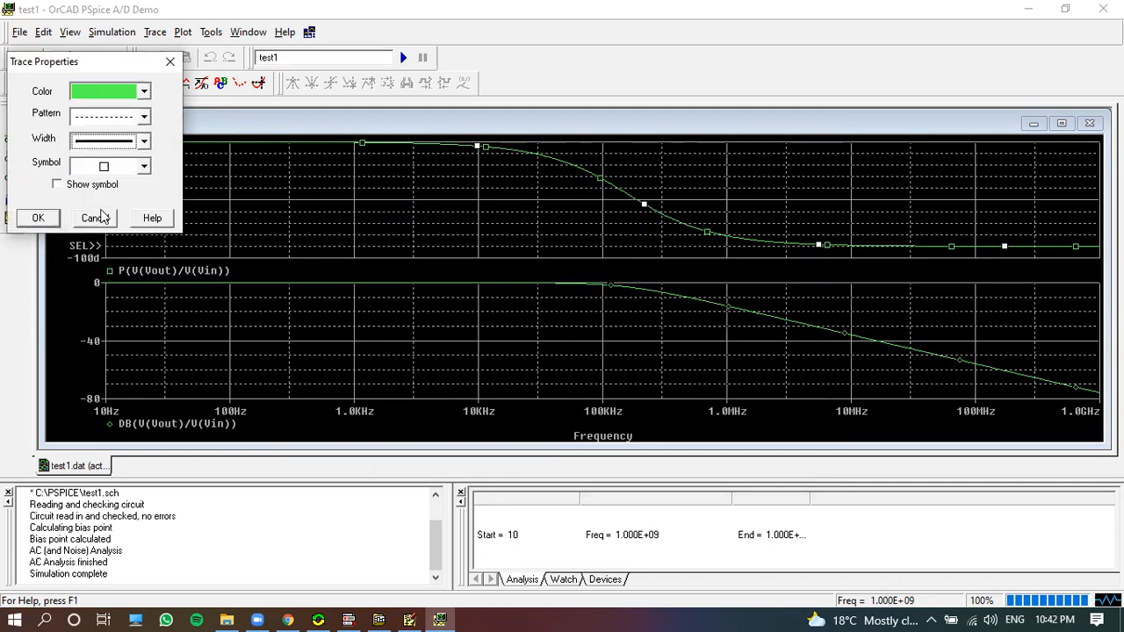
pyautogui.click(47, 218)
# Change the colour of the phase trace to dark blue and deselect the trace
pyautogui.rightClick(553, 164)
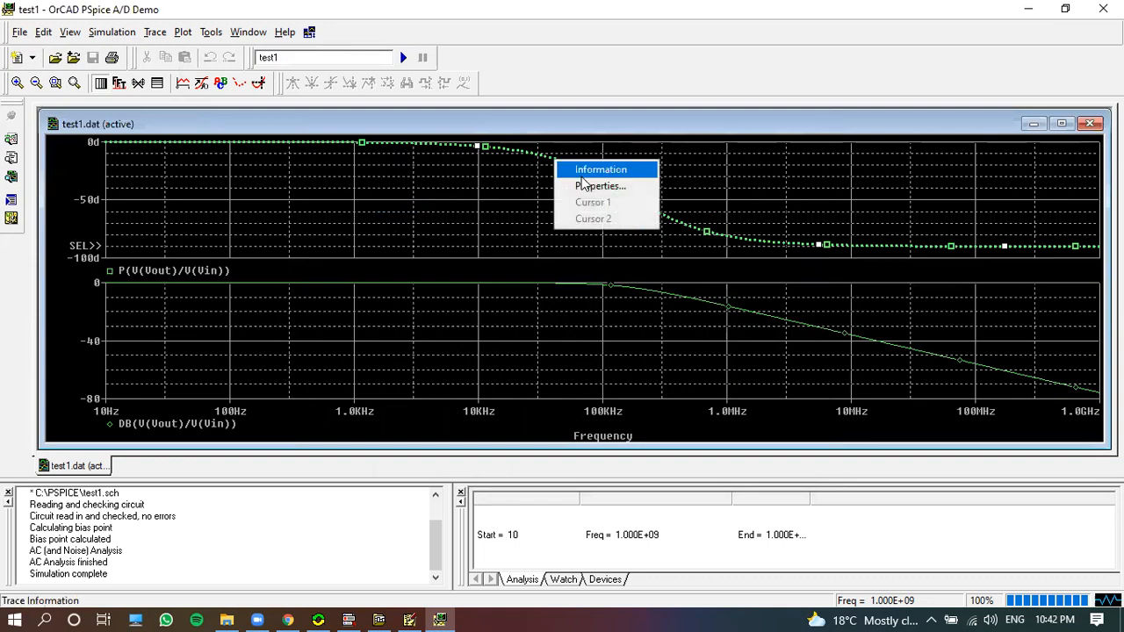
pyautogui.click(584, 184)
pyautogui.click(105, 91)
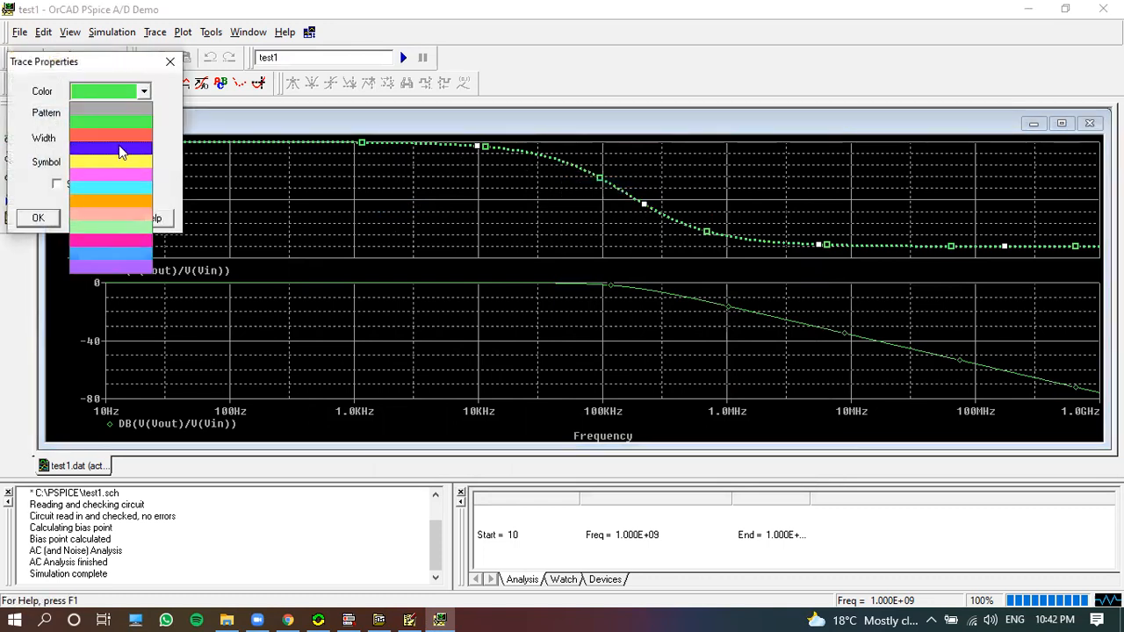
pyautogui.click(119, 150)
pyautogui.click(39, 218)
pyautogui.click(594, 246)
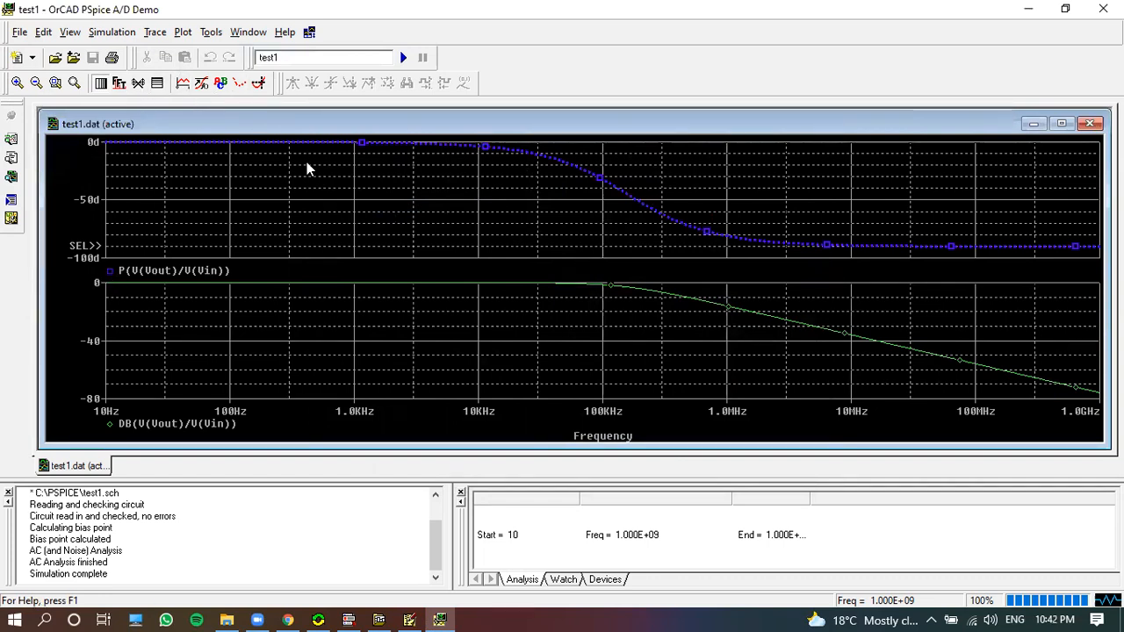
# Turn on the probe cursor on the phase trace and move its read-out box onto the phase plot
pyautogui.click(259, 83)
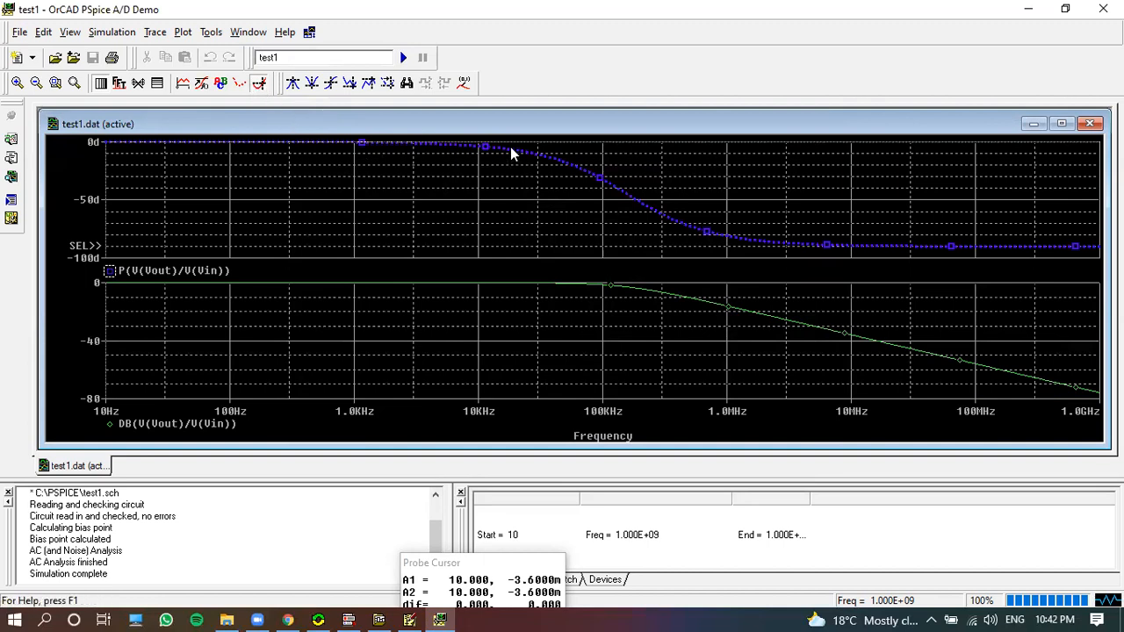
pyautogui.moveTo(487, 151)
pyautogui.mouseDown()
pyautogui.moveTo(532, 180)
pyautogui.moveTo(576, 179)
pyautogui.moveTo(611, 209)
pyautogui.mouseUp()
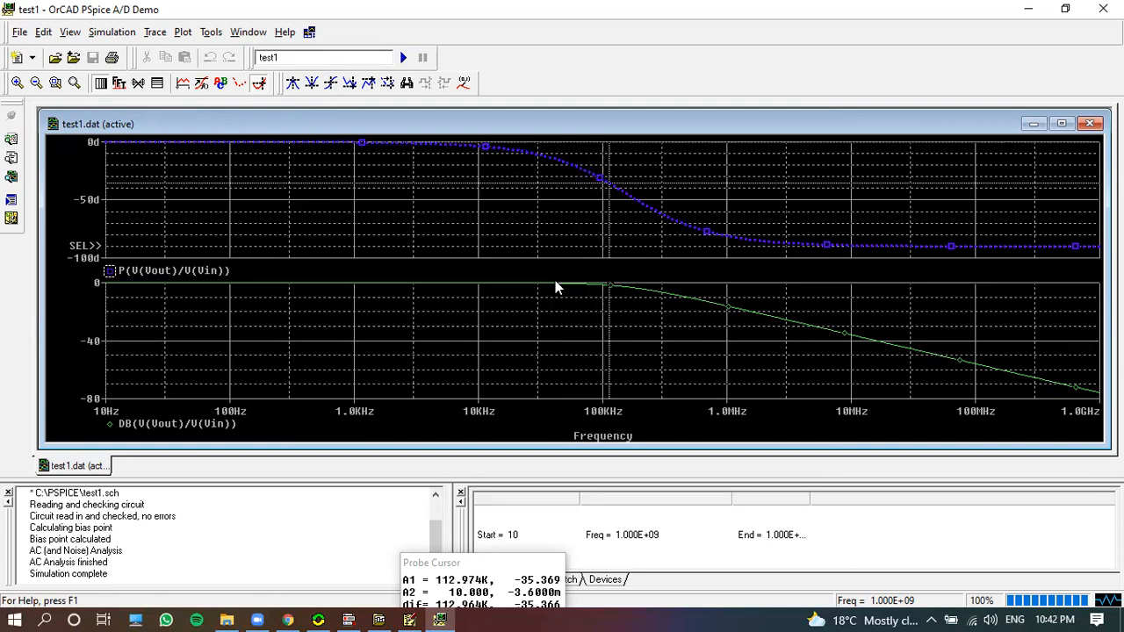
pyautogui.click(468, 558)
pyautogui.moveTo(467, 559); pyautogui.dragTo(786, 161)
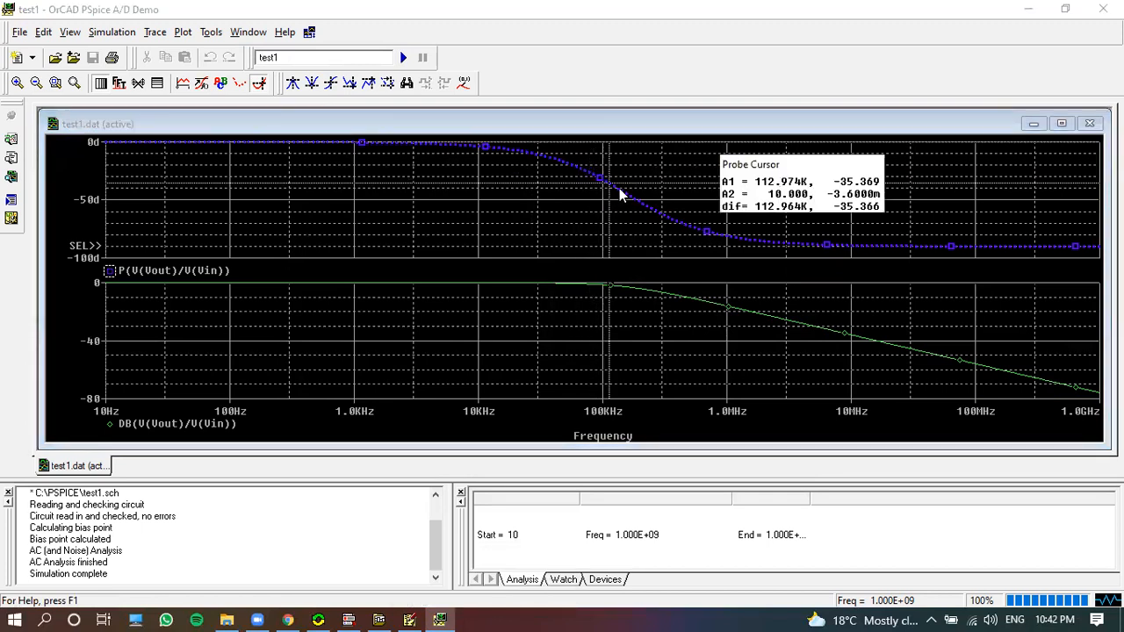
# Mark coordinate labels on the phase trace with the cursor at about 127.6 kHz, 8.3 kHz and 1.48 MHz
pyautogui.moveTo(640, 208); pyautogui.dragTo(615, 202)
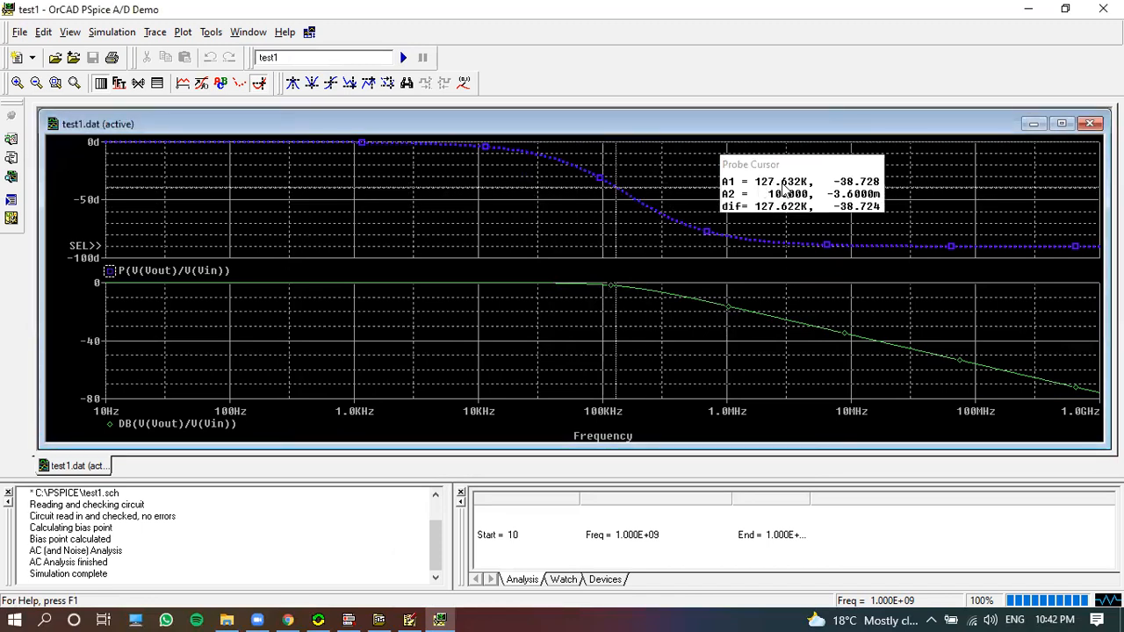
pyautogui.click(464, 83)
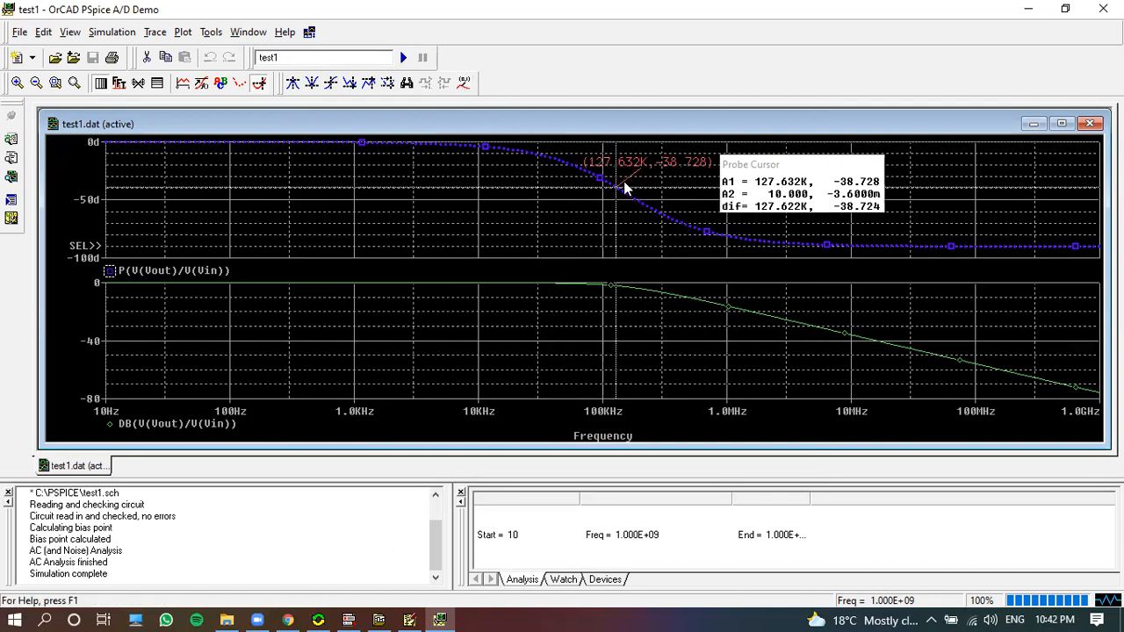
pyautogui.moveTo(660, 206)
pyautogui.mouseDown()
pyautogui.moveTo(751, 238)
pyautogui.moveTo(727, 244)
pyautogui.moveTo(510, 150)
pyautogui.moveTo(469, 150)
pyautogui.mouseUp()
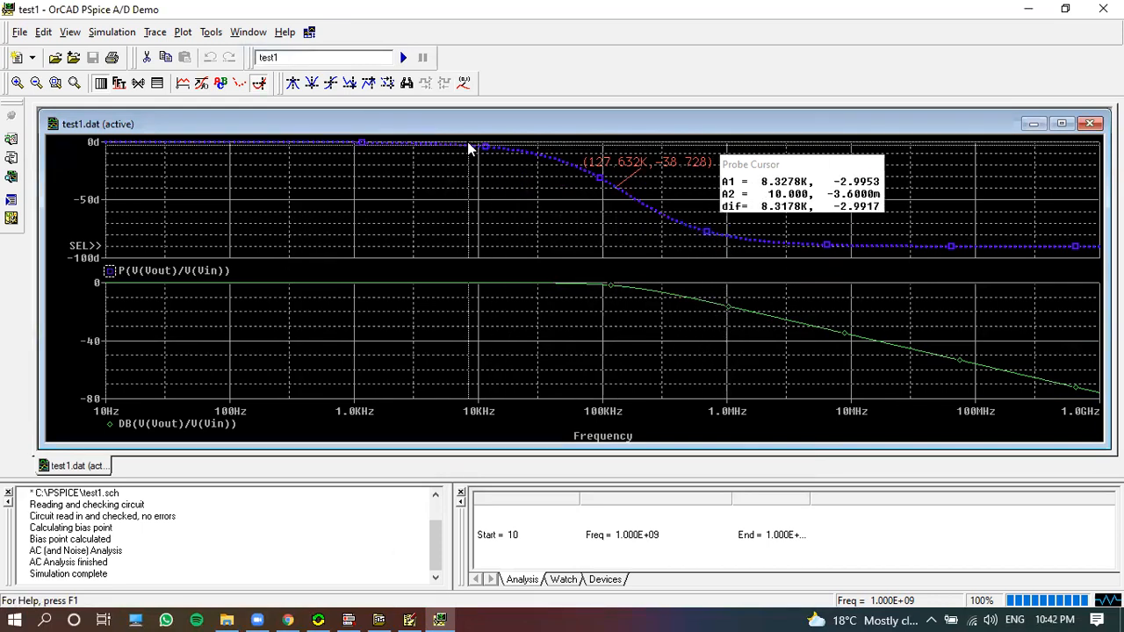
pyautogui.click(464, 83)
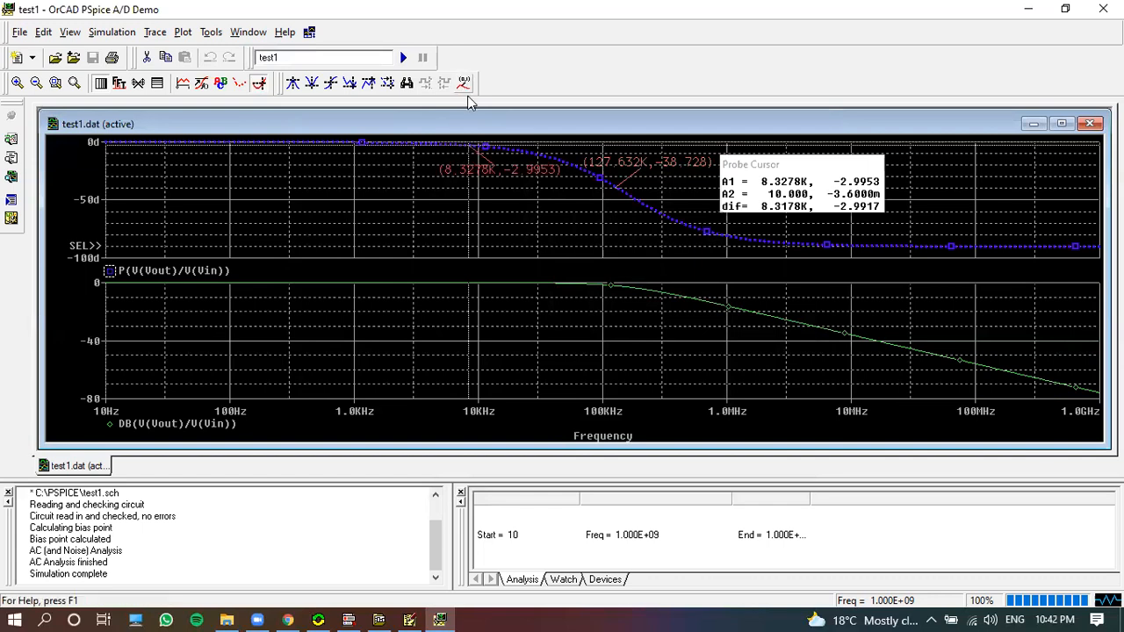
pyautogui.moveTo(474, 152); pyautogui.dragTo(748, 236)
pyautogui.click(465, 83)
pyautogui.click(488, 199)
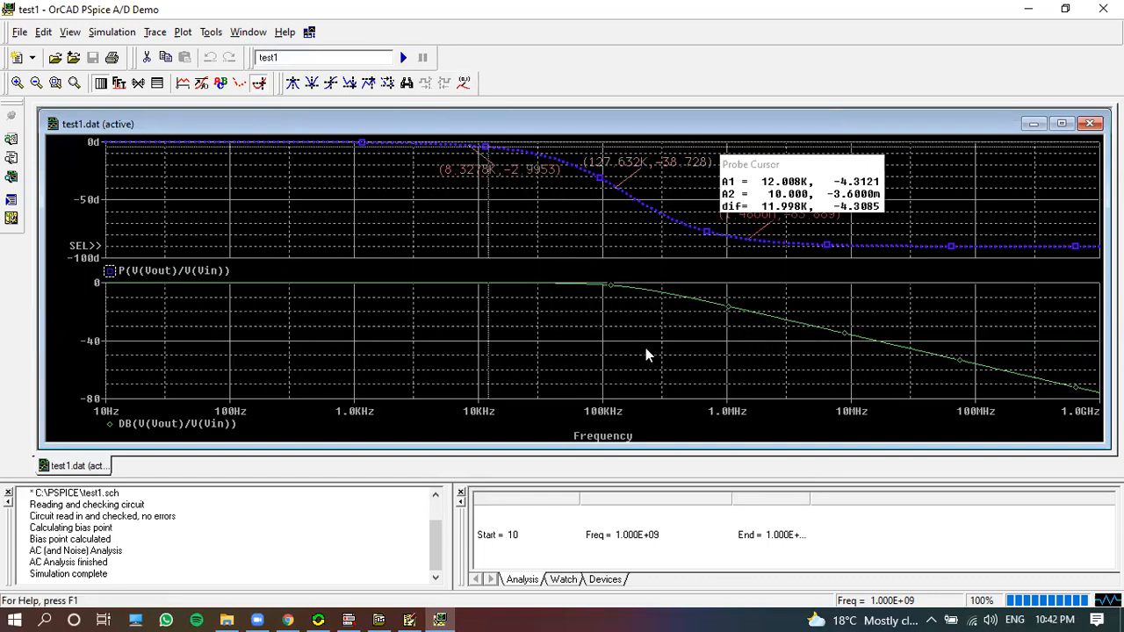
# Move the probe cursor along the phase trace to about 7.7 kHz, then turn the cursor off
pyautogui.click(685, 321)
pyautogui.moveTo(648, 212); pyautogui.dragTo(466, 160)
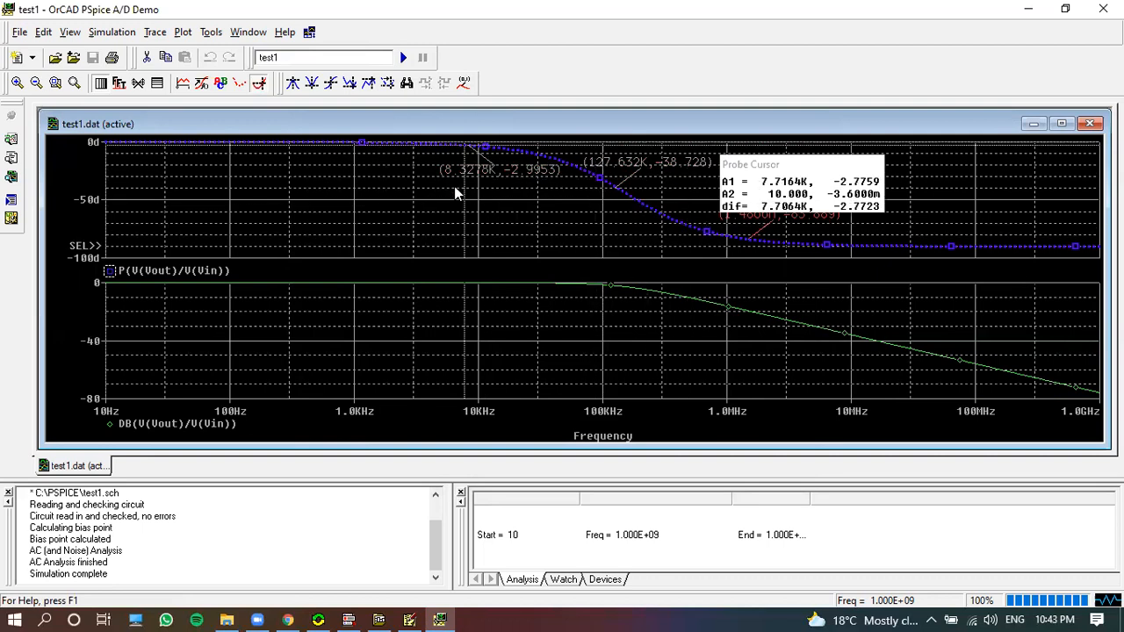
pyautogui.click(259, 83)
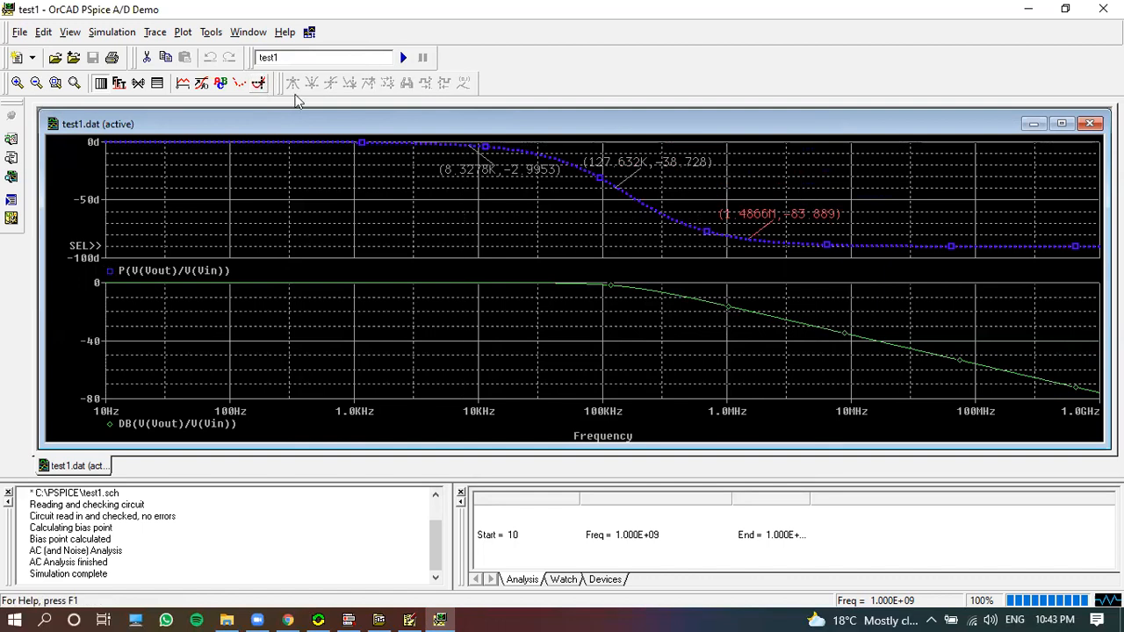
# Make the gain plot active and turn on the probe cursor, placing it on the dB trace at about 28.2 MHz
pyautogui.click(558, 347)
pyautogui.click(552, 340)
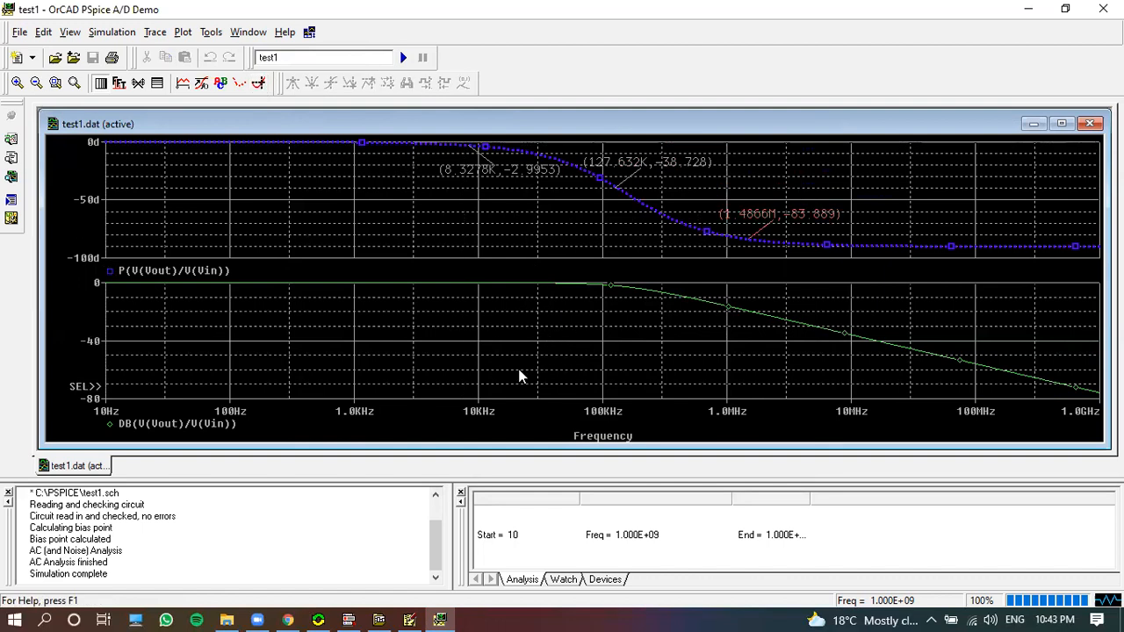
pyautogui.click(259, 82)
pyautogui.moveTo(813, 417); pyautogui.dragTo(821, 362)
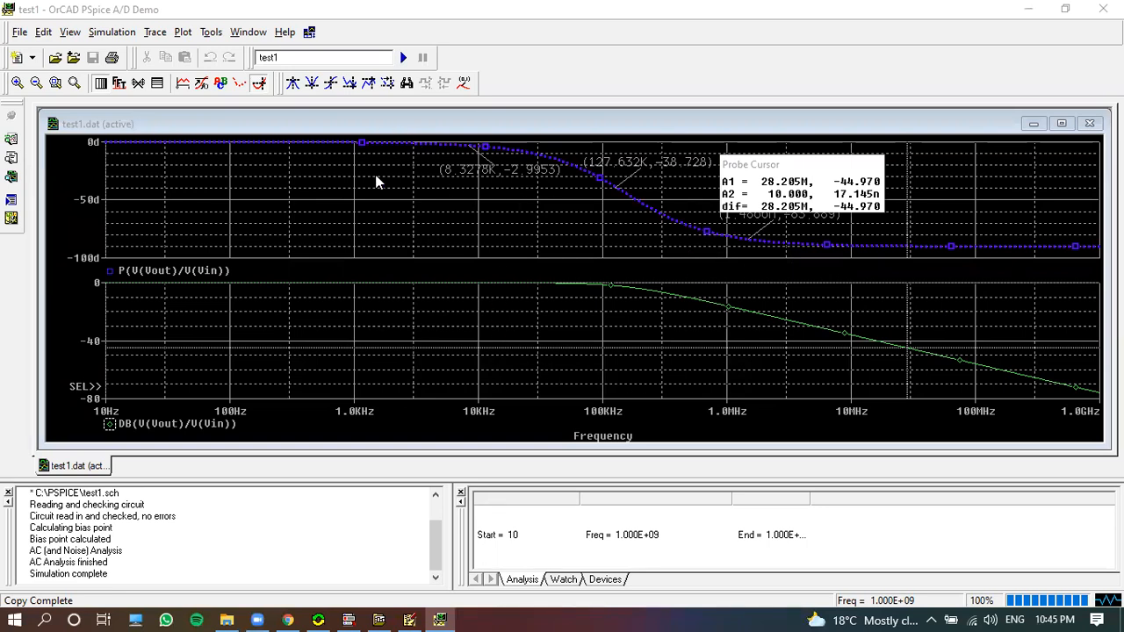
# Copy the phase and gain plots to the clipboard with transparent backgrounds and white changed to black
pyautogui.click(251, 37)
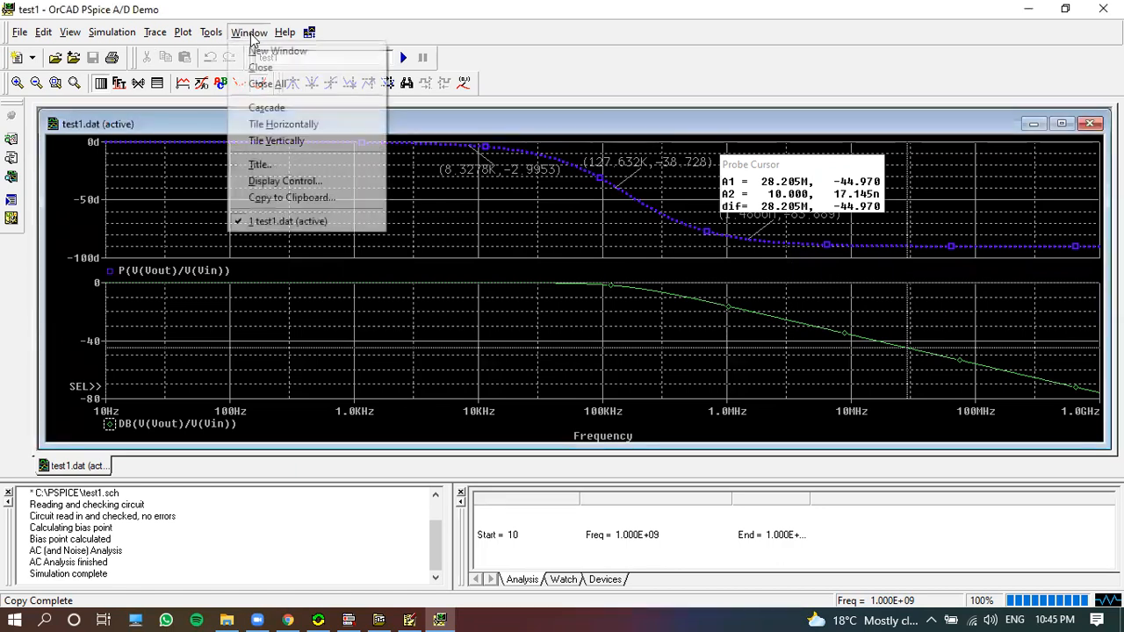
pyautogui.click(291, 198)
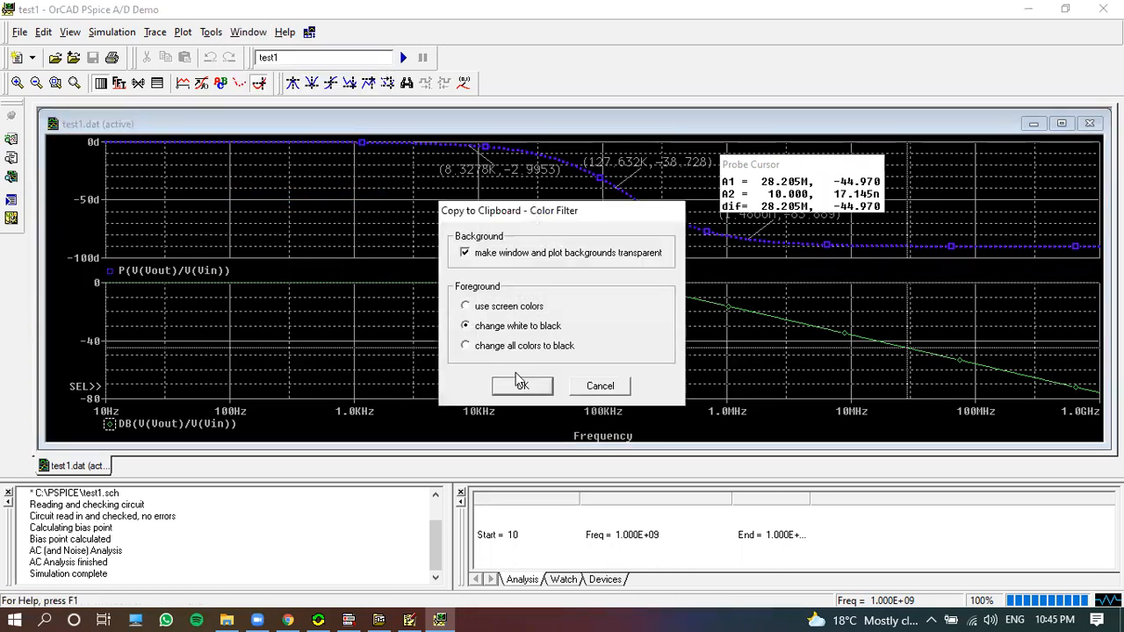
pyautogui.click(520, 386)
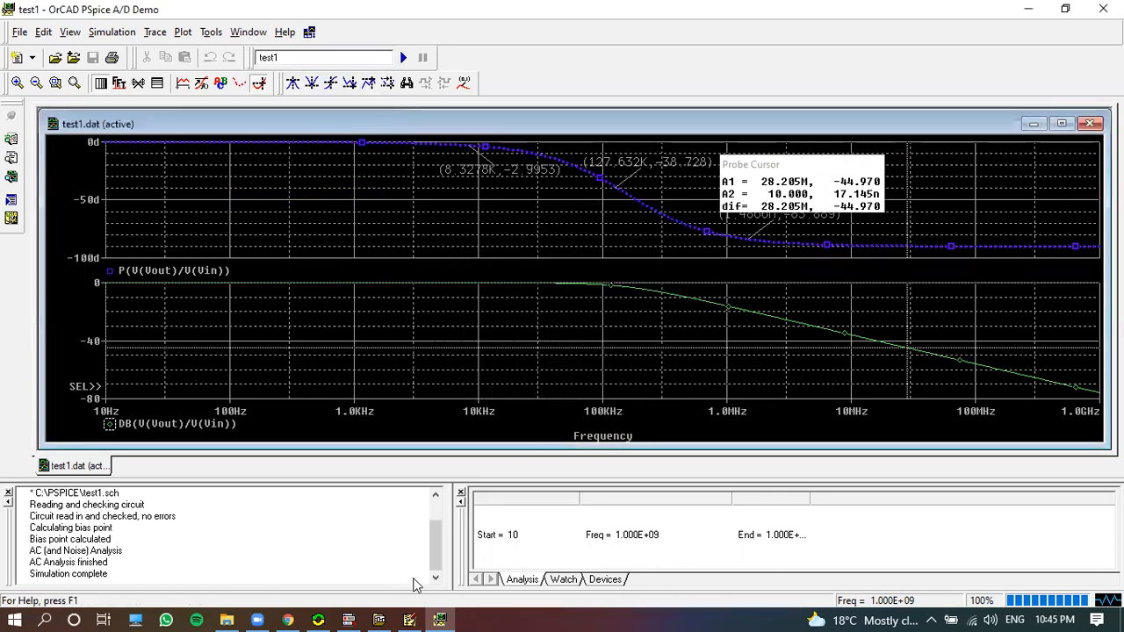
# Switch to the untitled Google Docs document and replace the selected plot image with the copied phase and gain plots
pyautogui.click(288, 620)
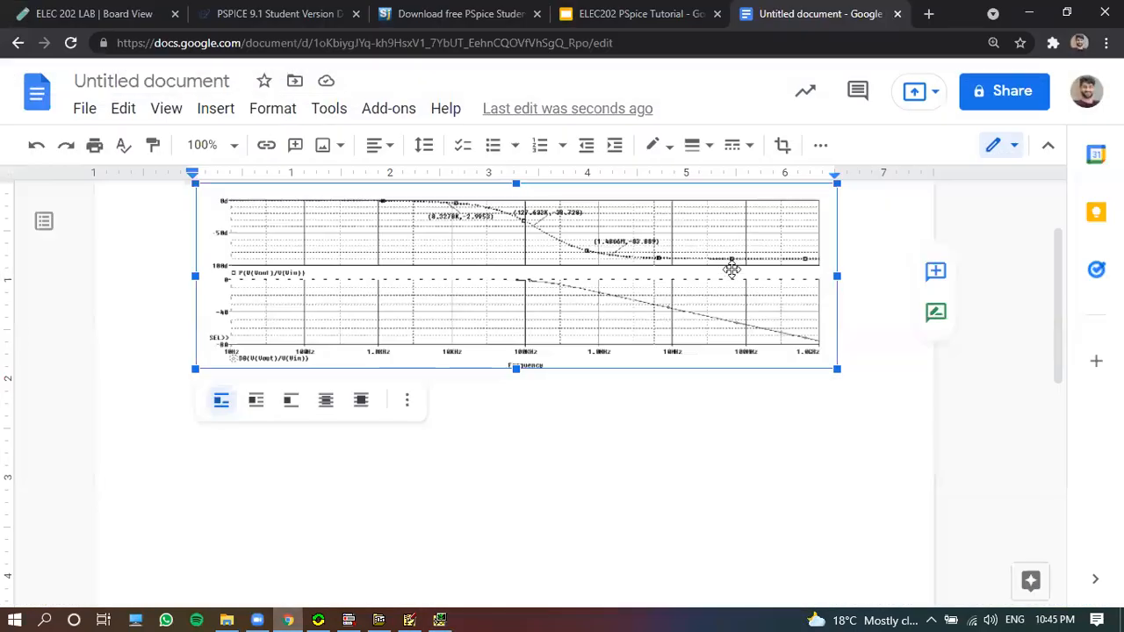
pyautogui.hotkey('ctrl', 'v')
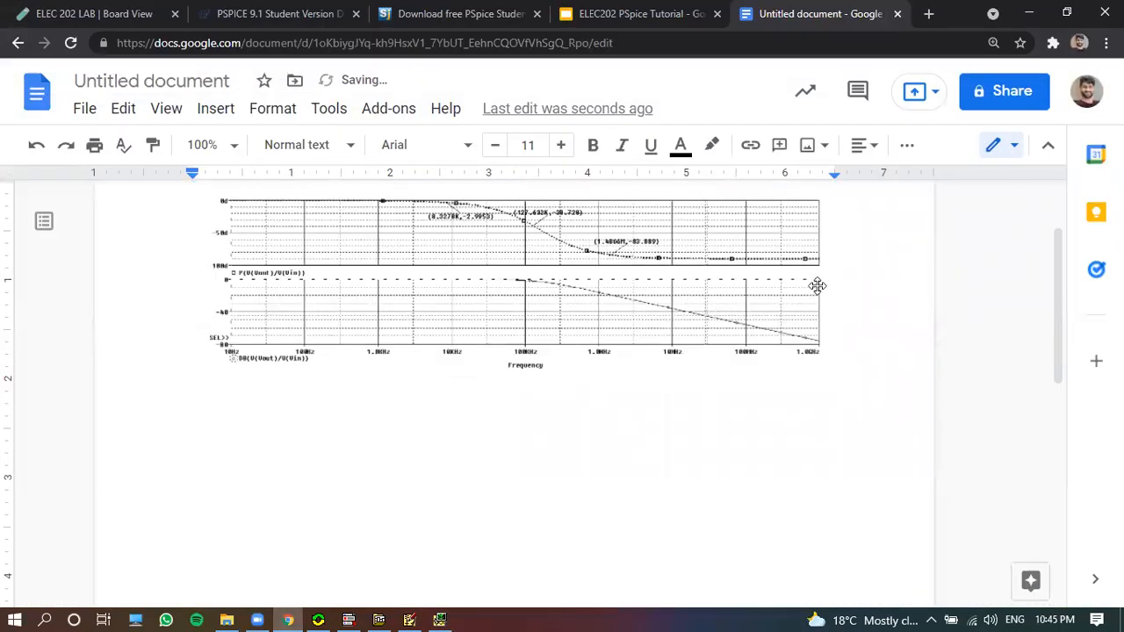
pyautogui.click(848, 279)
pyautogui.click(790, 292)
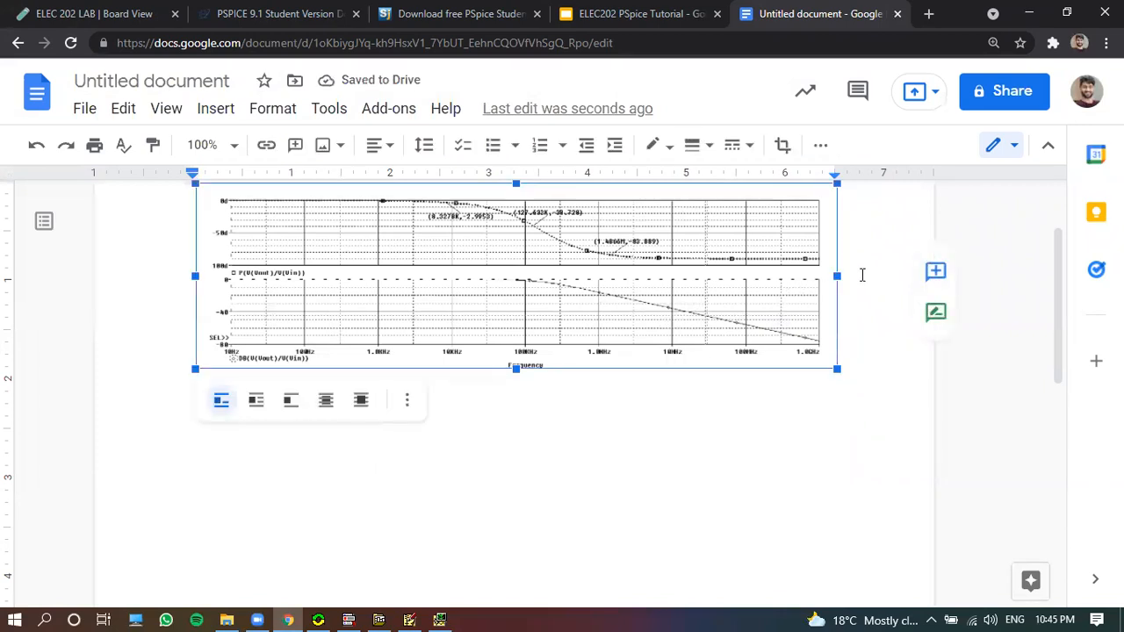
# Examine the traces and coordinate labels of the pasted plot image at an enlarged page zoom
pyautogui.hotkey('ctrl', '+')
pyautogui.hotkey('ctrl', '+')
pyautogui.hotkey('ctrl', '+')
pyautogui.hotkey('ctrl', '+')
pyautogui.hotkey('ctrl', '-')
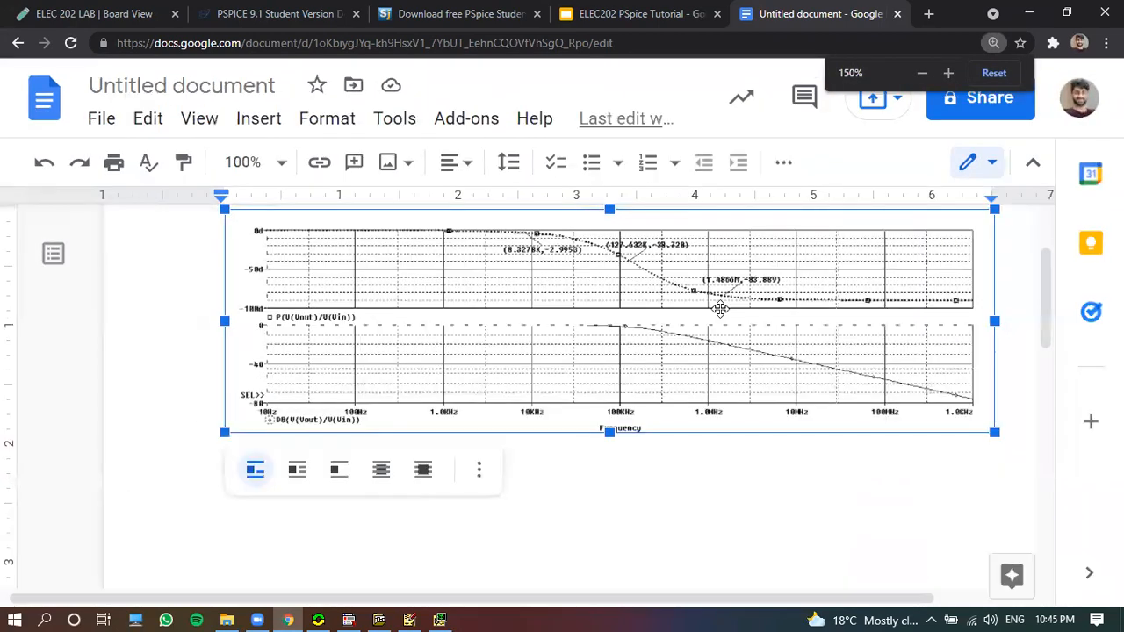
pyautogui.hotkey('ctrl', '-')
pyautogui.scroll(2, 560, 313)
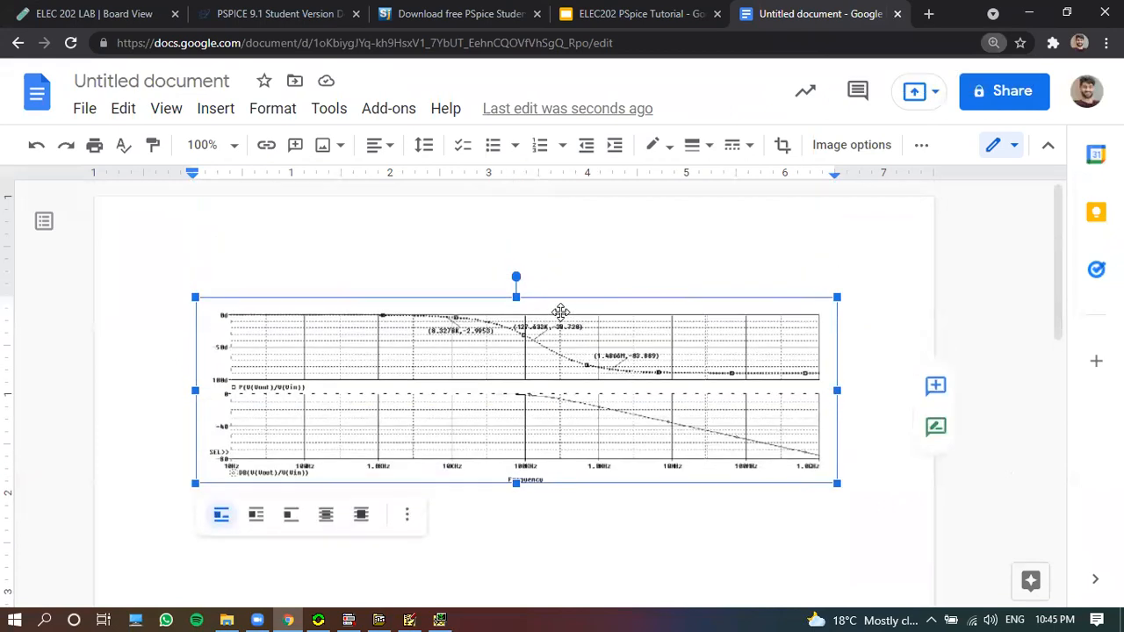
# Deselect the pasted plot image and return to the PSpice A/D plot window
pyautogui.click(862, 295)
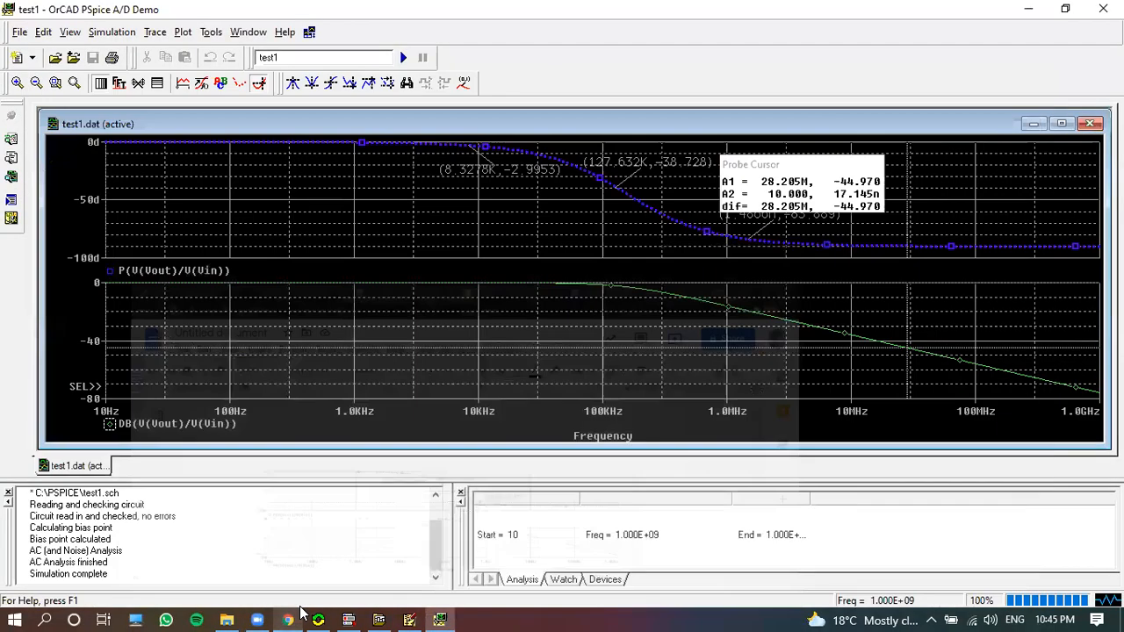
pyautogui.click(286, 617)
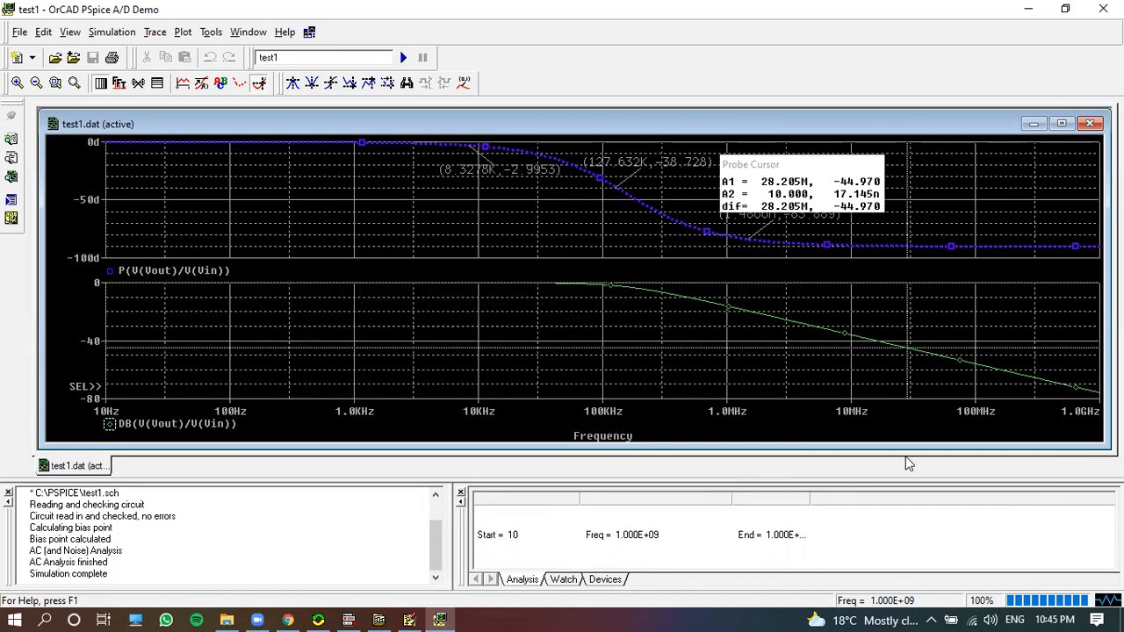
pyautogui.click(770, 583)
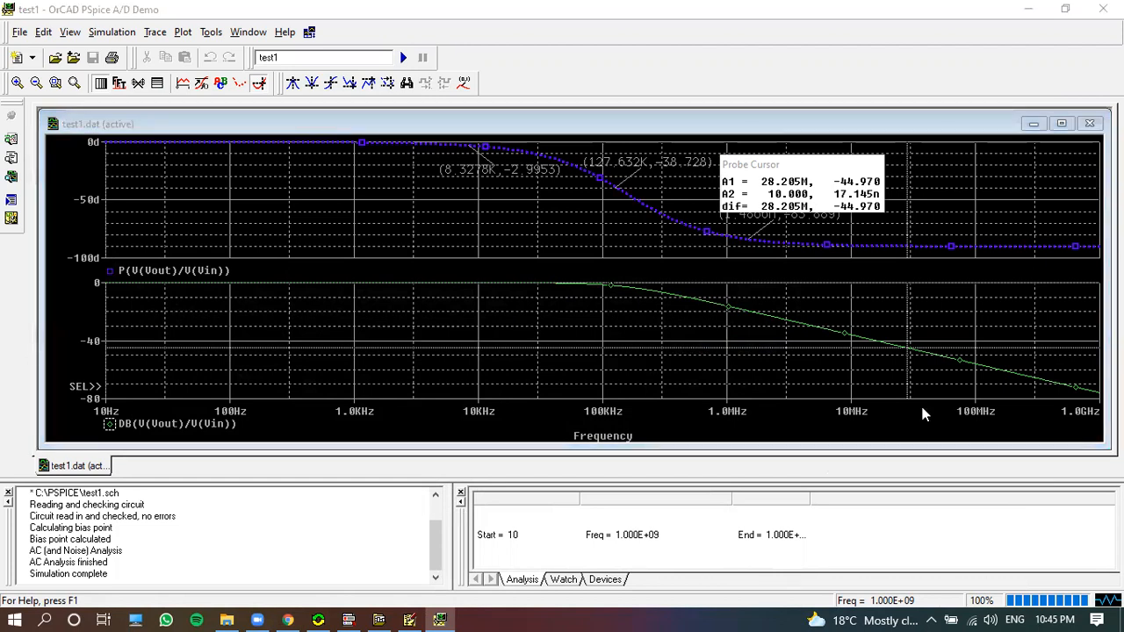